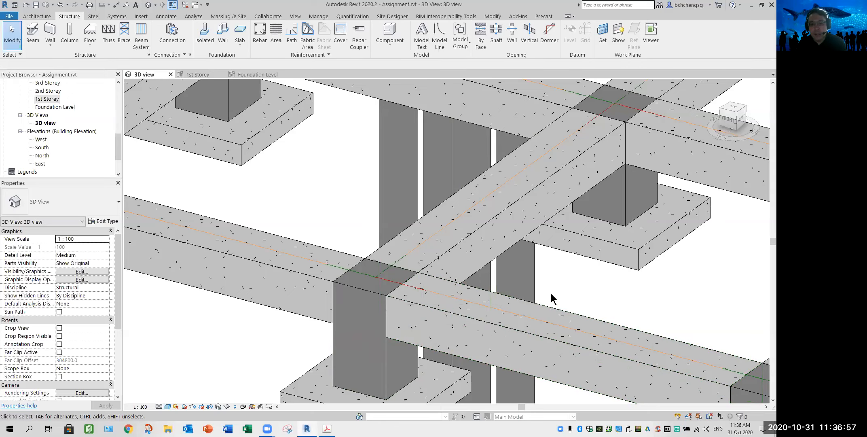
Hide the analytical model in the 3D view and show it again
scroll(567, 287, down, 3)
middle_drag(562, 299, 431, 265)
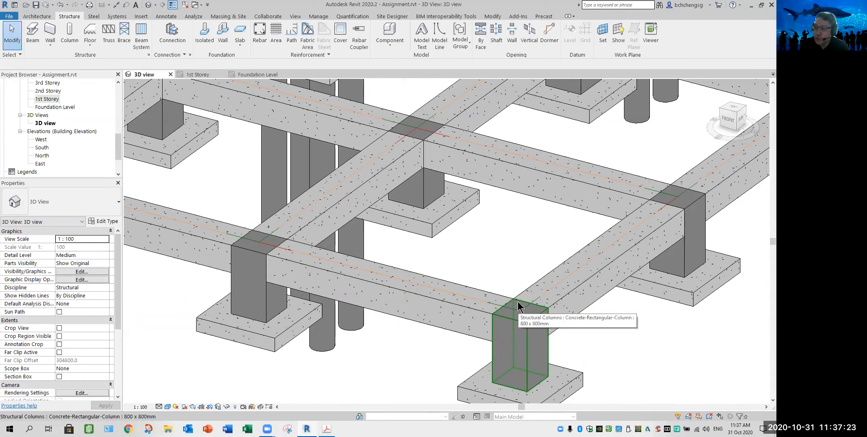
click(251, 406)
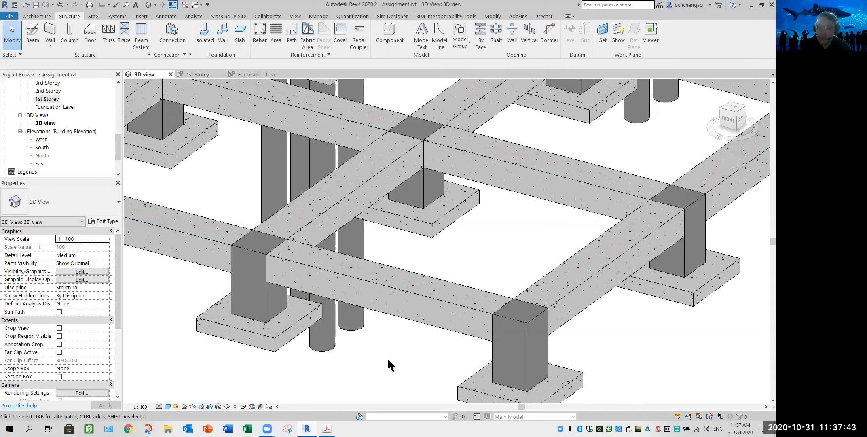
click(249, 406)
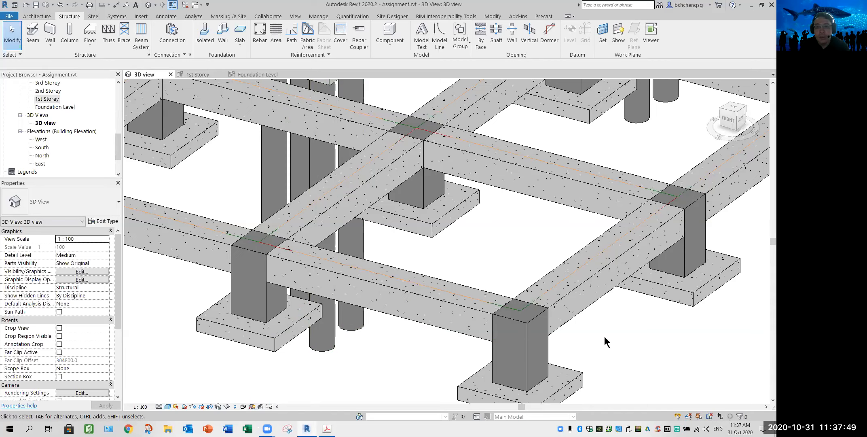
Select the corner column and its two adjoining beams with their analytical elements, and check the selection's categories in Filter
drag(603, 340, 449, 278)
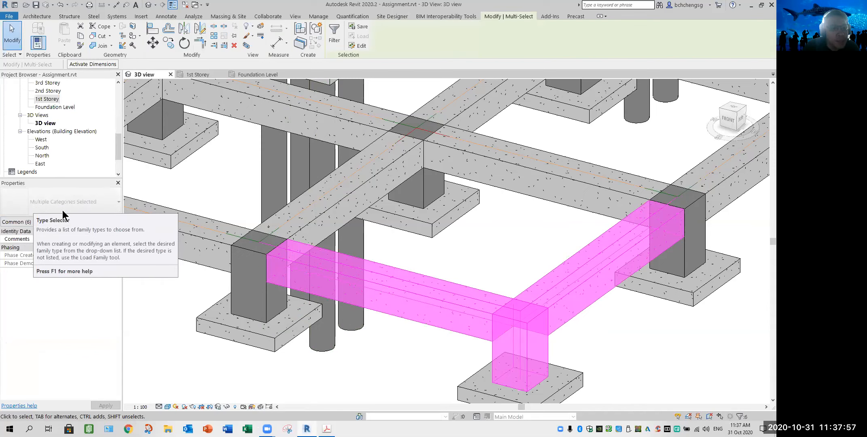
click(331, 36)
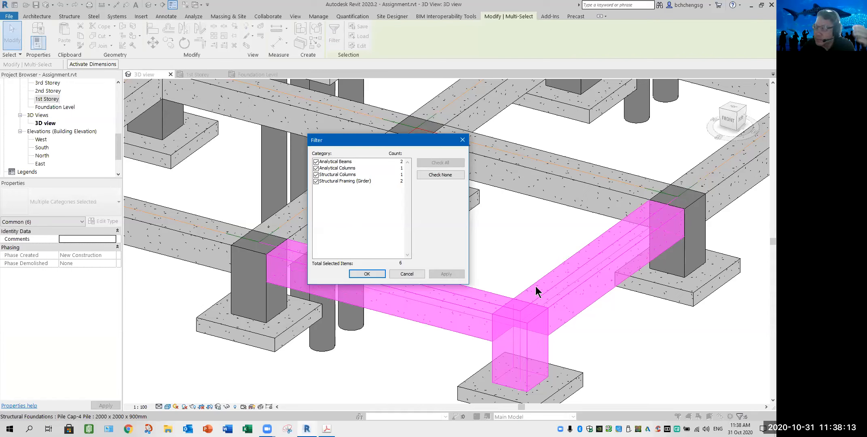
click(407, 274)
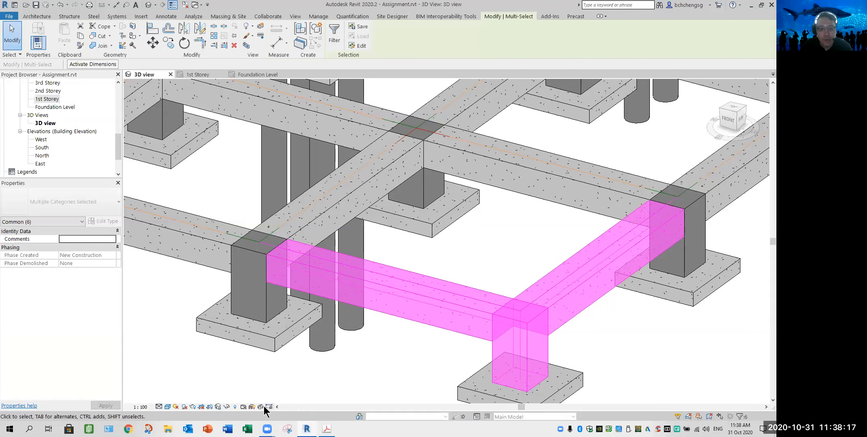
Hide the analytical model, reselect the corner column and its two beams, and check the selection's categories in Filter
key(Escape)
drag(575, 350, 444, 277)
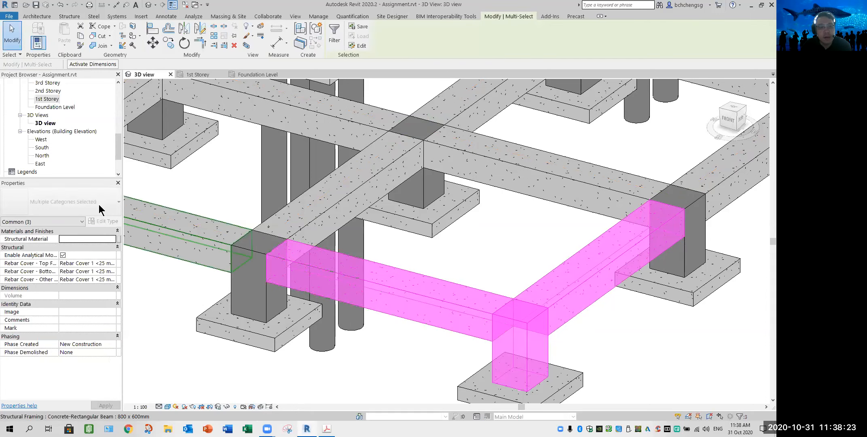
click(330, 35)
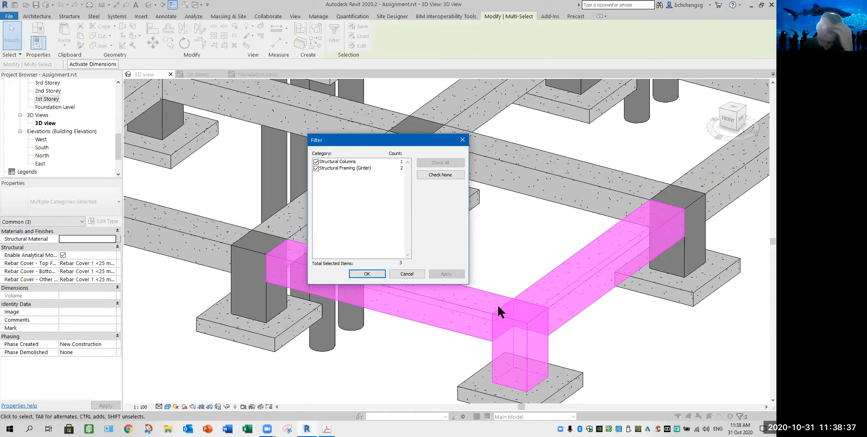
click(409, 272)
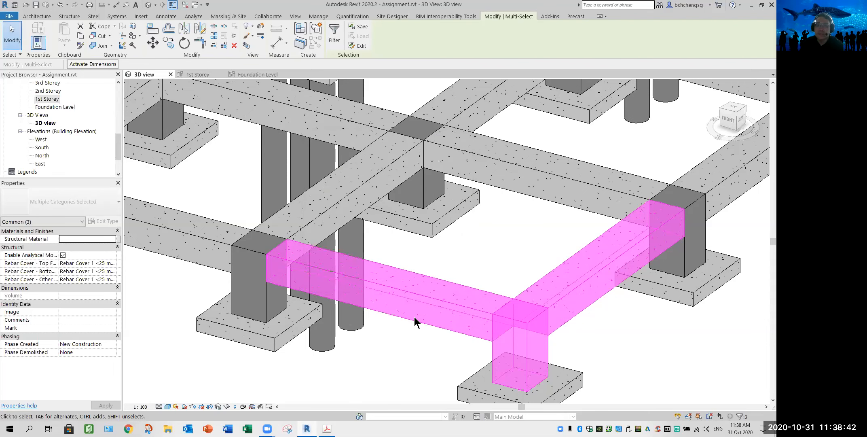
click(393, 336)
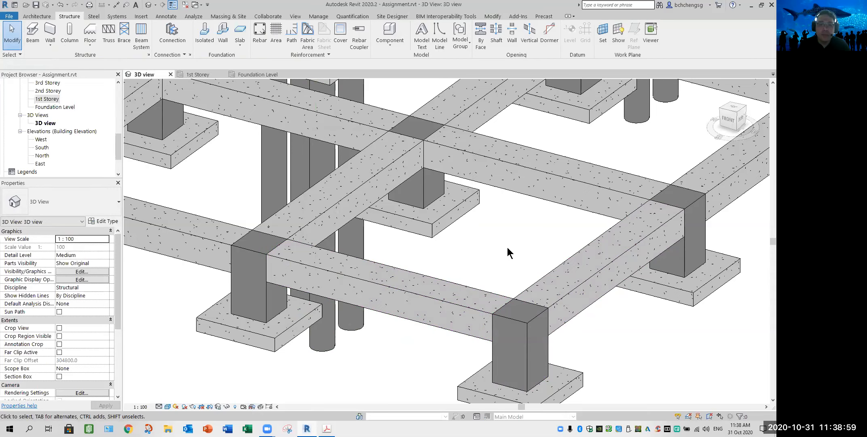
Select the 800 x 600mm beam at the corner column and examine its constraint, geometric position, structural and dimension properties
scroll(476, 257, down, 2)
scroll(478, 259, down, 4)
middle_drag(478, 259, 469, 289)
shift+middle_drag(438, 341, 390, 347)
scroll(457, 327, up, 5)
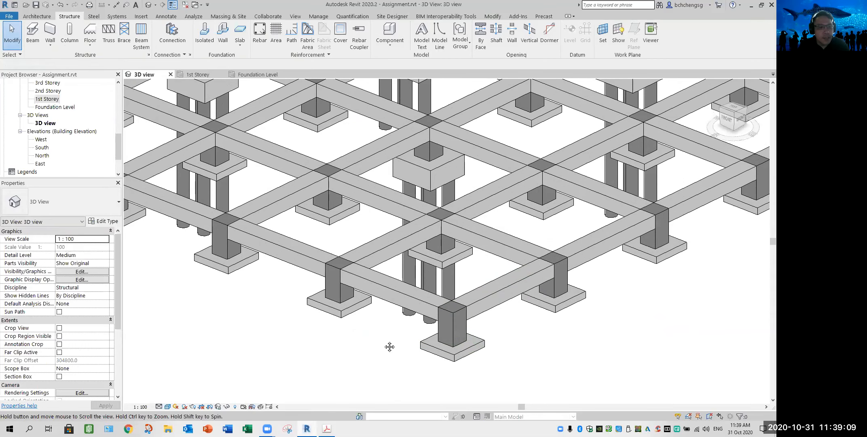
click(500, 303)
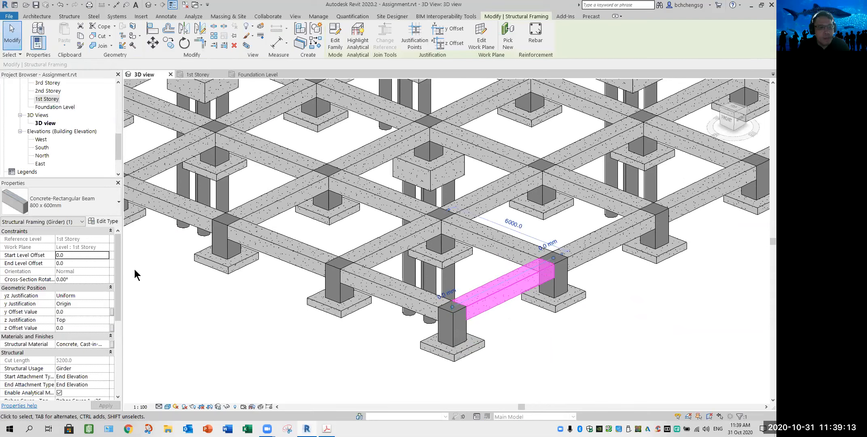
scroll(120, 268, down, 4)
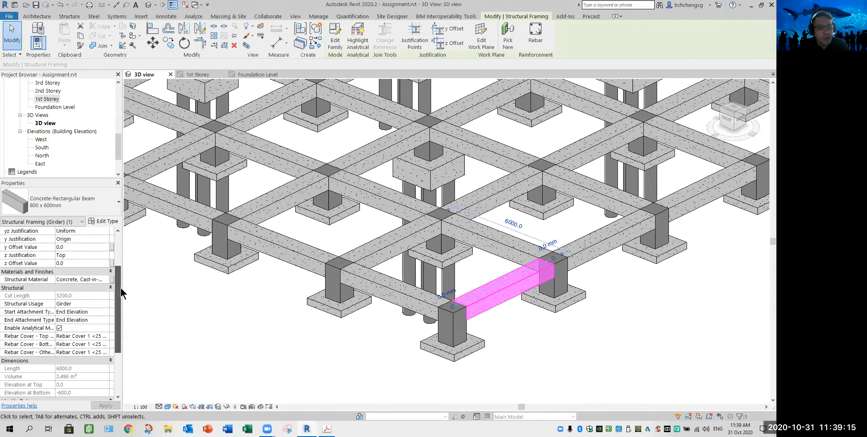
scroll(123, 279, up, 4)
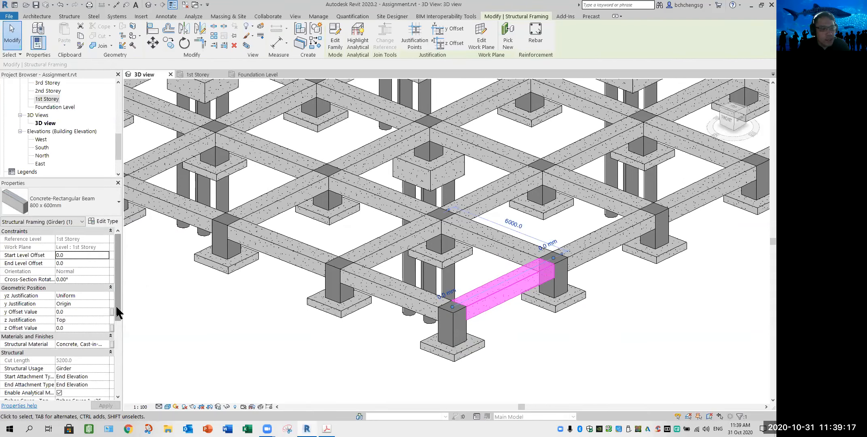
drag(119, 263, 113, 320)
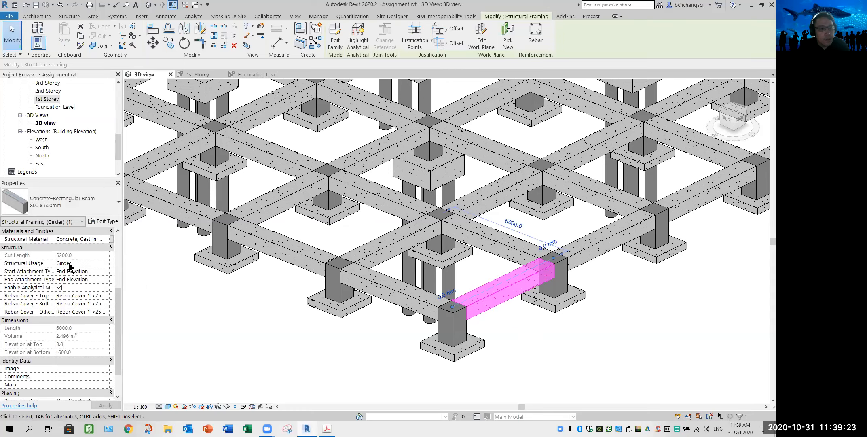
drag(115, 307, 122, 244)
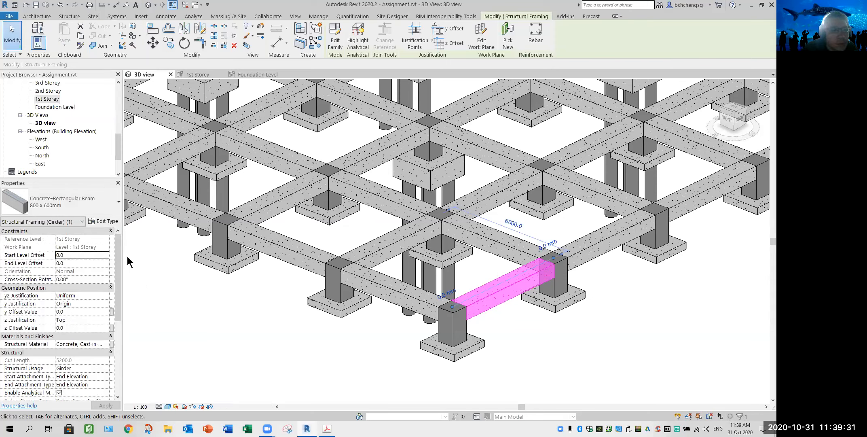
drag(116, 255, 114, 297)
click(361, 364)
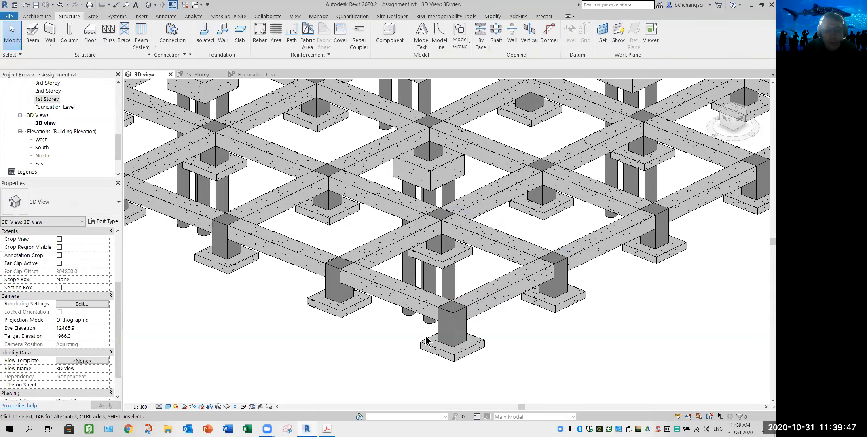
Compare the corner column's properties with the adjoining beam's cut length, length and volume, and inspect where the beam meets the columns
click(452, 331)
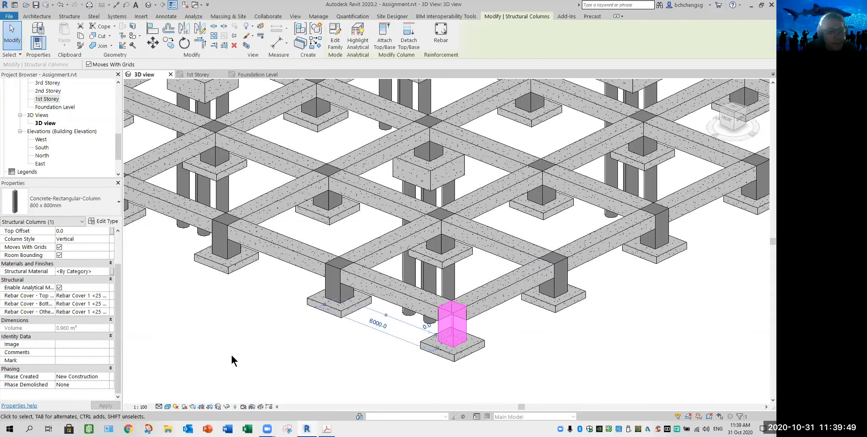
drag(117, 305, 124, 339)
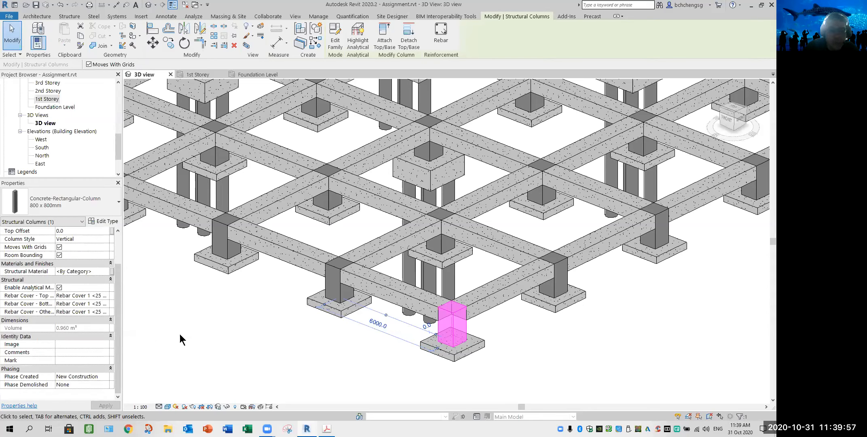
click(500, 309)
click(497, 305)
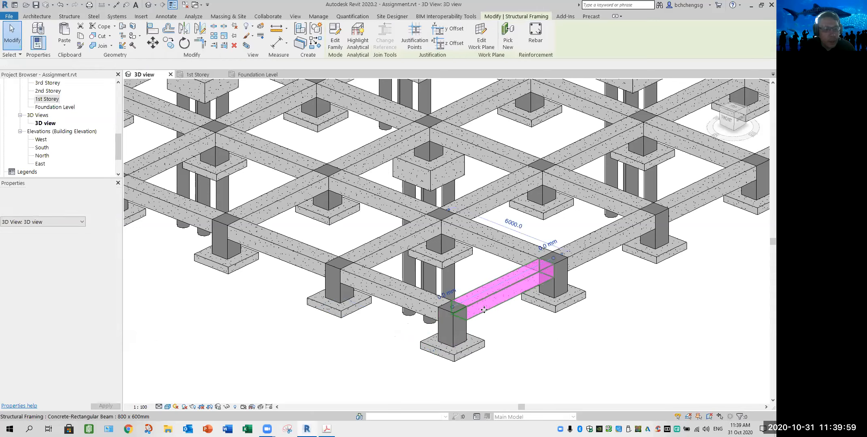
drag(119, 291, 117, 324)
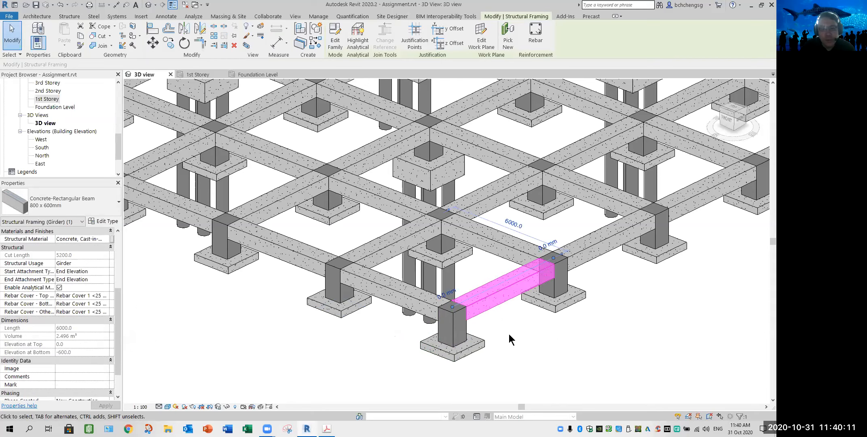
scroll(491, 328, up, 5)
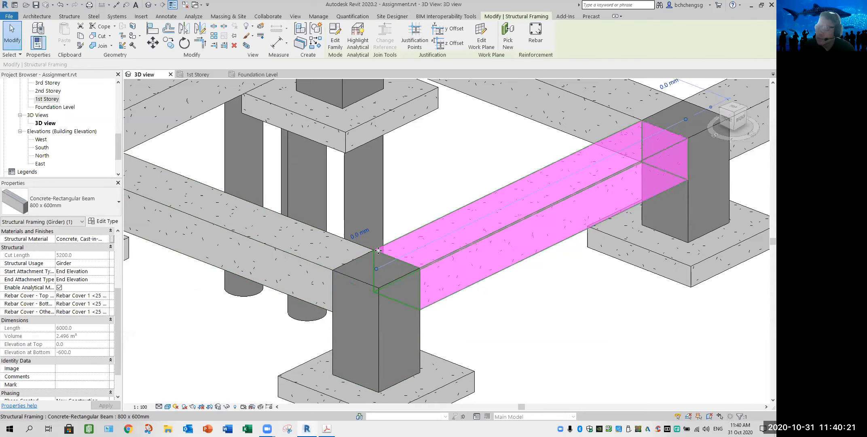
click(524, 304)
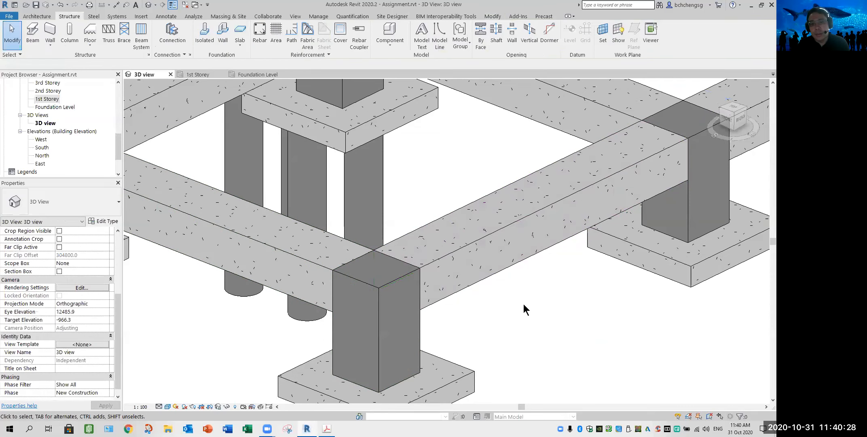
click(492, 279)
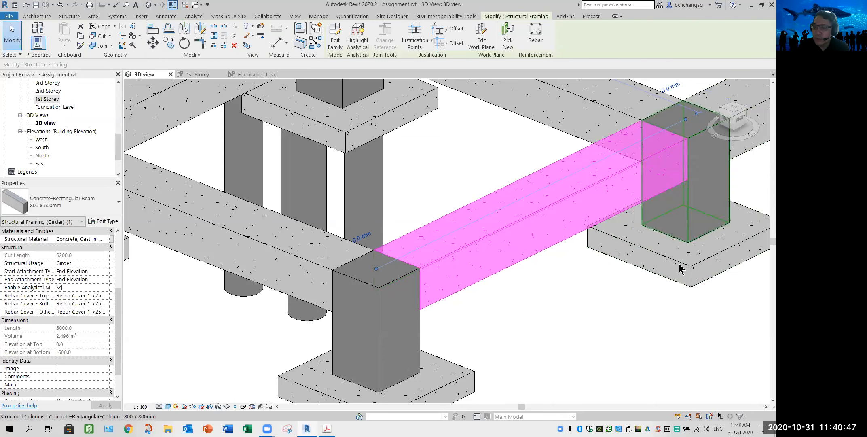
click(568, 307)
Delete the 800 x 800mm concrete column at the corner footing
middle_drag(563, 310, 610, 285)
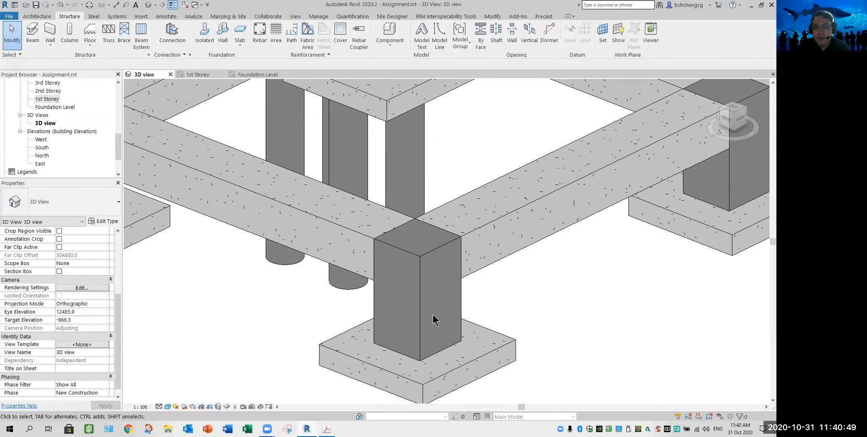
click(421, 301)
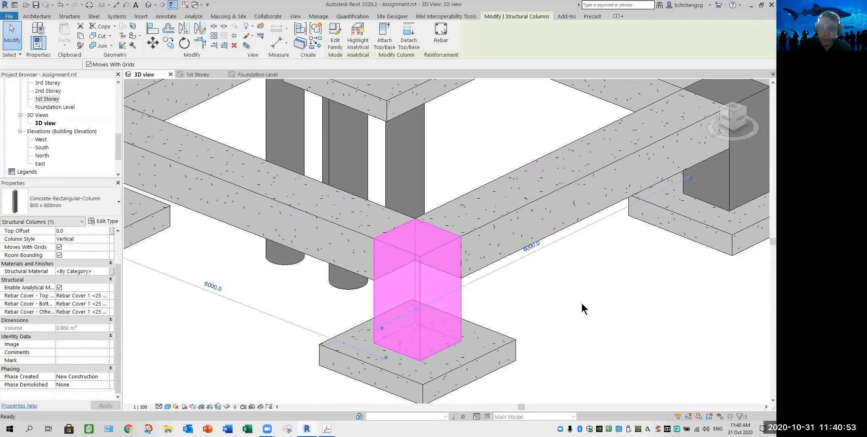
key(Delete)
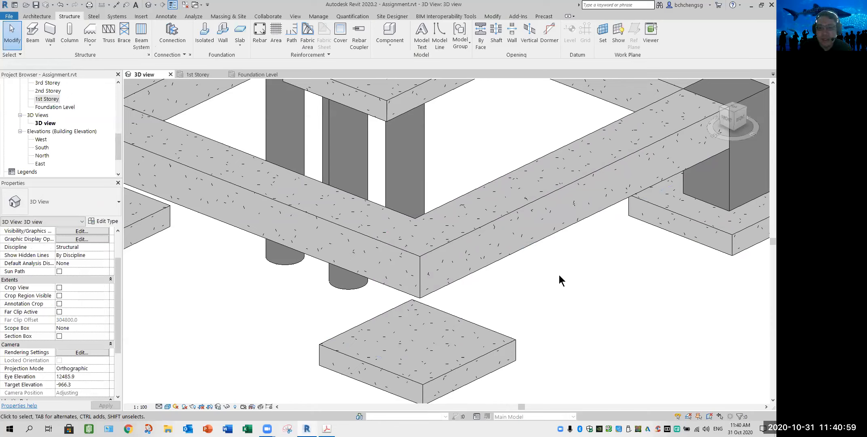
Check the adjoining beam's cut length and volume without the corner column, and undo the column deletion
click(543, 237)
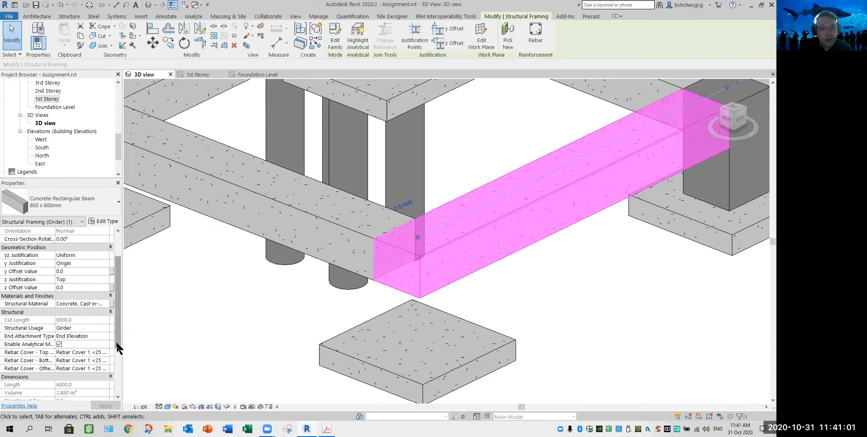
drag(117, 328, 88, 357)
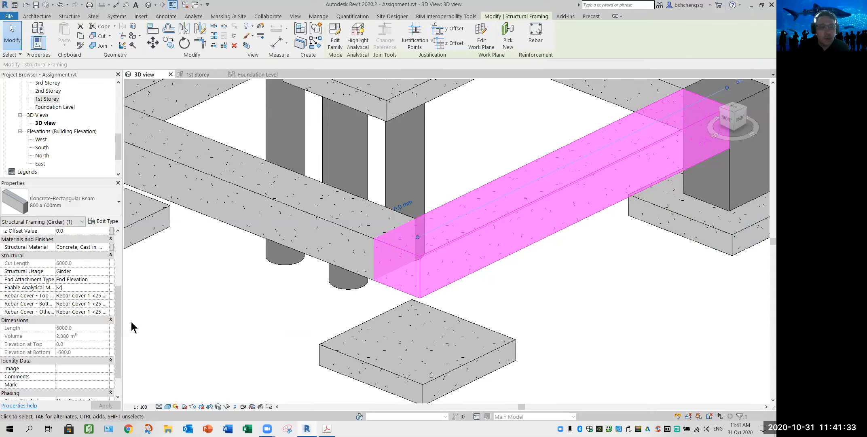
click(184, 331)
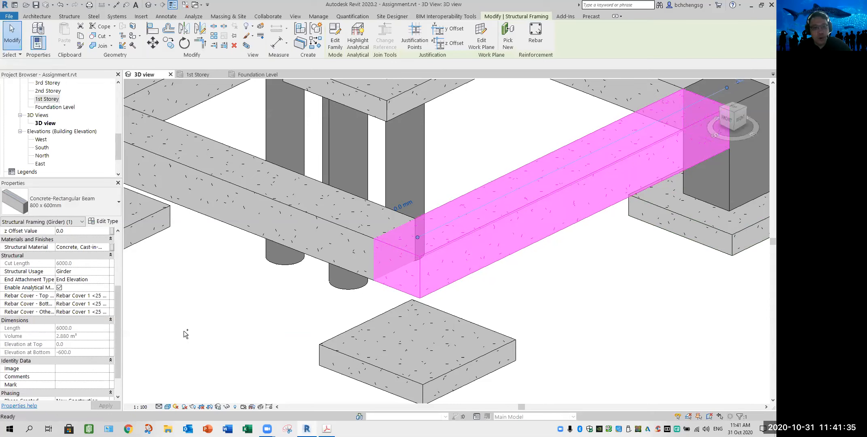
Delete the 800 x 600mm beam between the corner column and the neighbouring edge column
scroll(612, 308, down, 6)
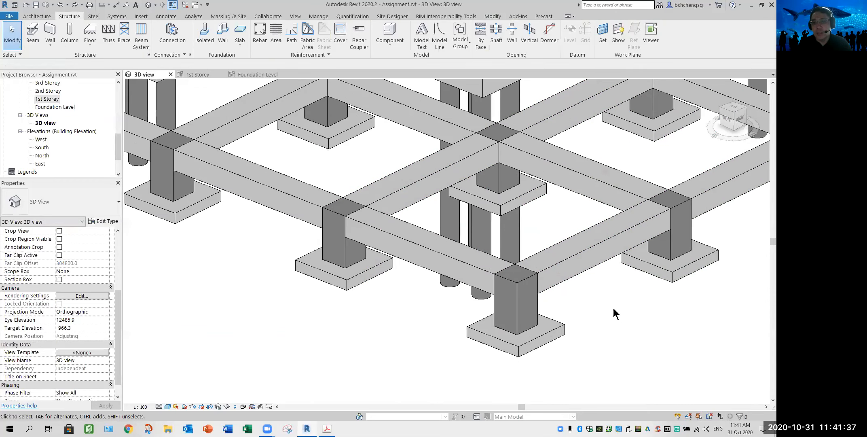
middle_drag(621, 312, 539, 302)
click(525, 255)
key(Delete)
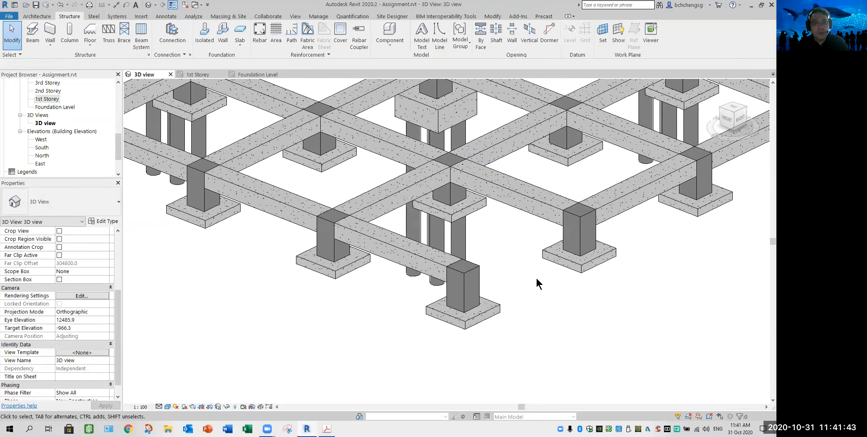
Close the Foundation Level view and tile the 3D view beside the 1st Storey plan for work on the corner bay
key(w)
key(t)
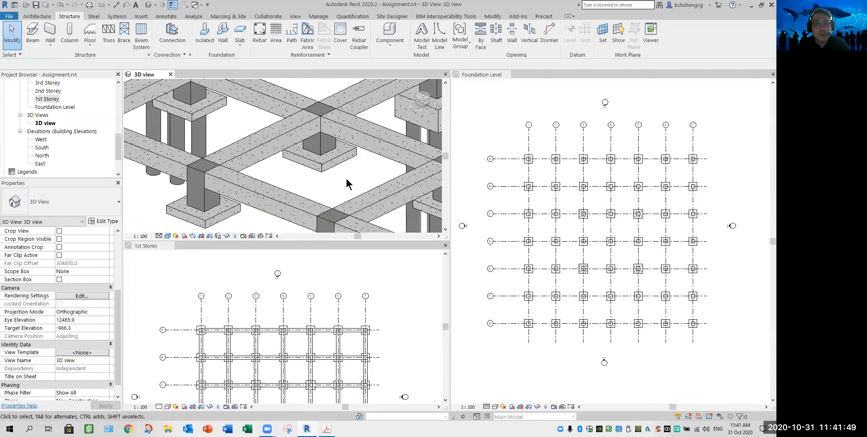
click(506, 75)
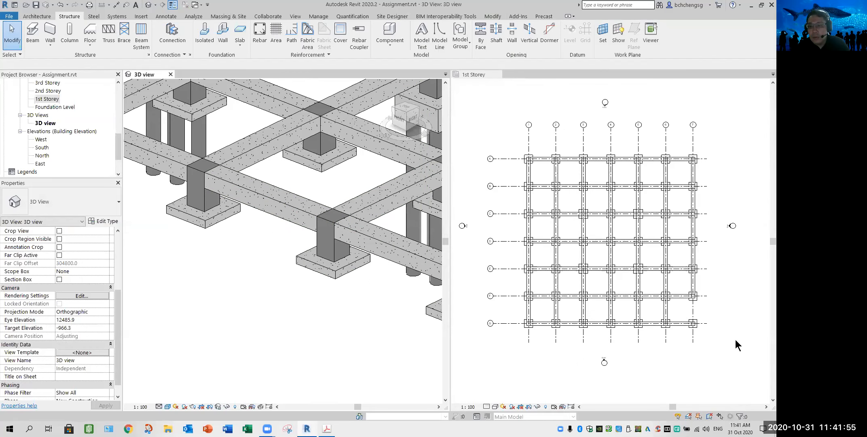
click(718, 340)
click(384, 296)
middle_drag(361, 313, 258, 285)
scroll(355, 302, up, 3)
click(712, 343)
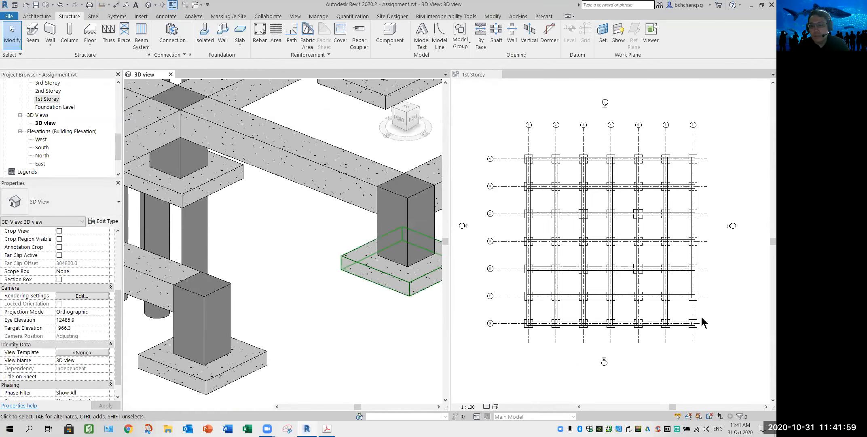
Place an 800 x 600mm beam in the 1st Storey plan between the facing faces of the corner column and the neighbouring edge column
scroll(701, 309, up, 8)
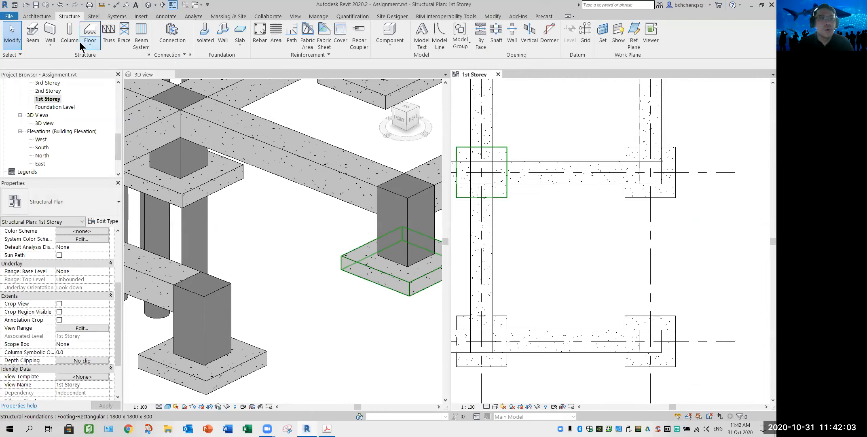
click(32, 37)
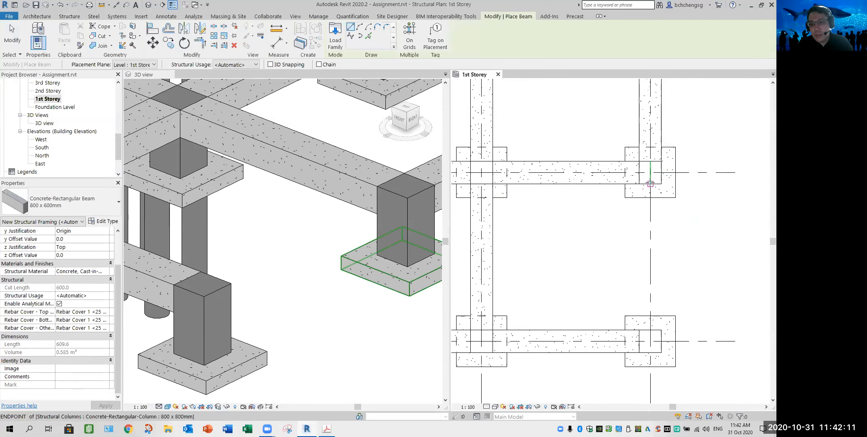
click(650, 183)
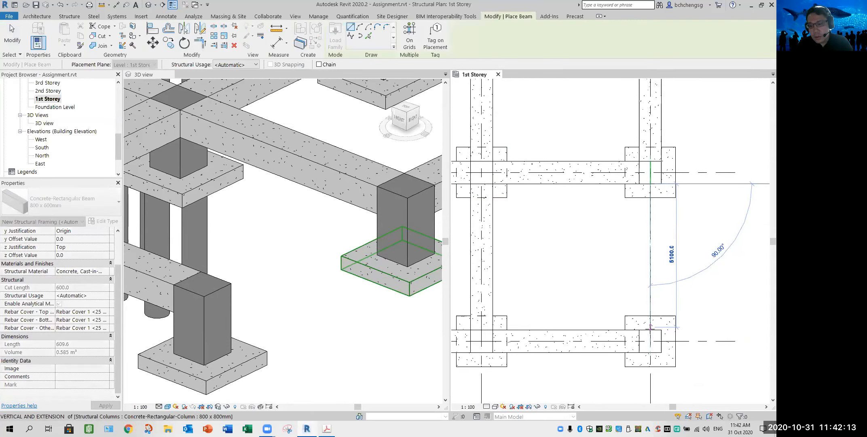
click(650, 330)
key(Escape)
key(Escape)
Check the cut length and length of the new beam and of the other beam meeting at the corner column
click(324, 311)
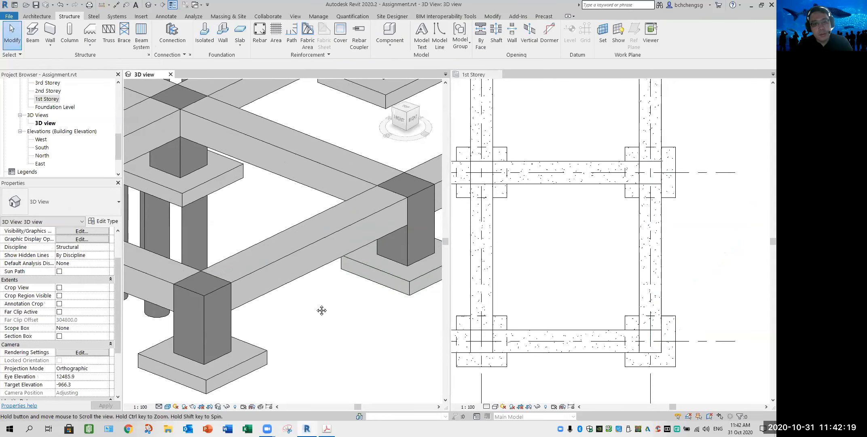
middle_drag(321, 310, 320, 281)
click(314, 268)
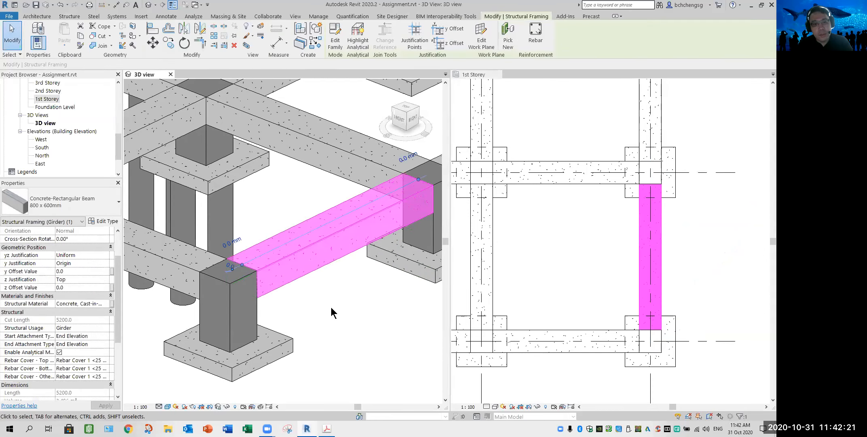
click(332, 309)
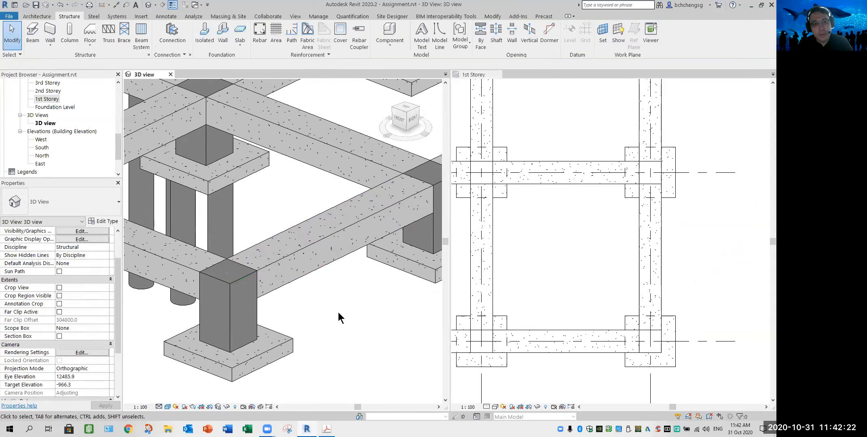
click(155, 262)
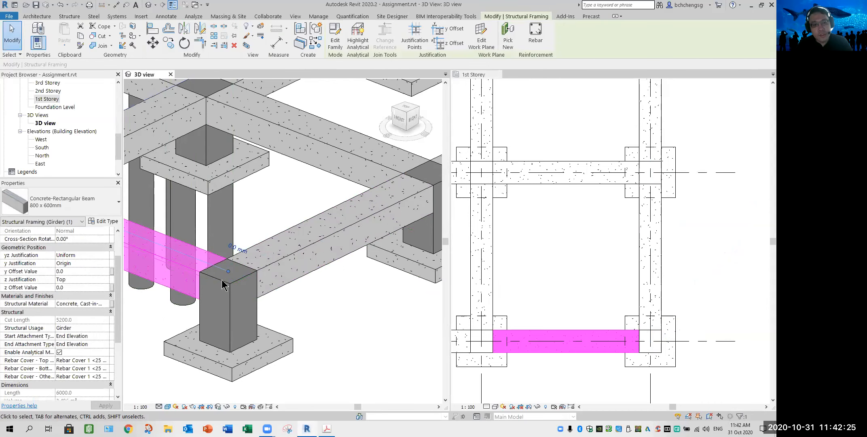
click(349, 312)
Delete the 800 x 800mm concrete column at the corner footing to expose the two beam ends
scroll(241, 310, up, 2)
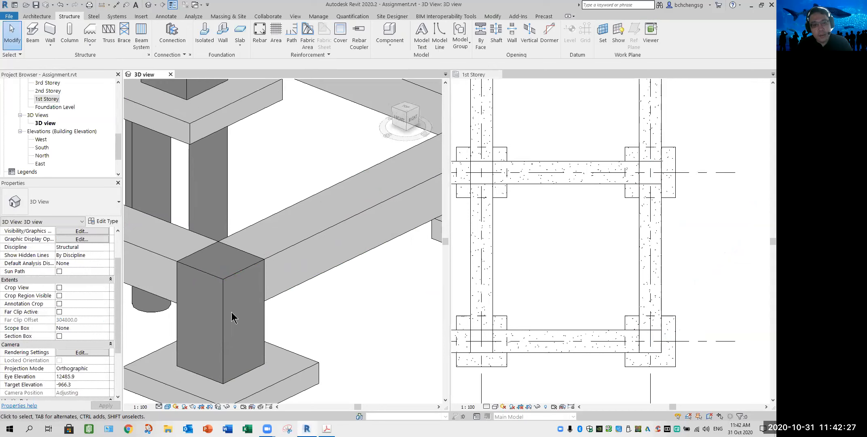
click(225, 321)
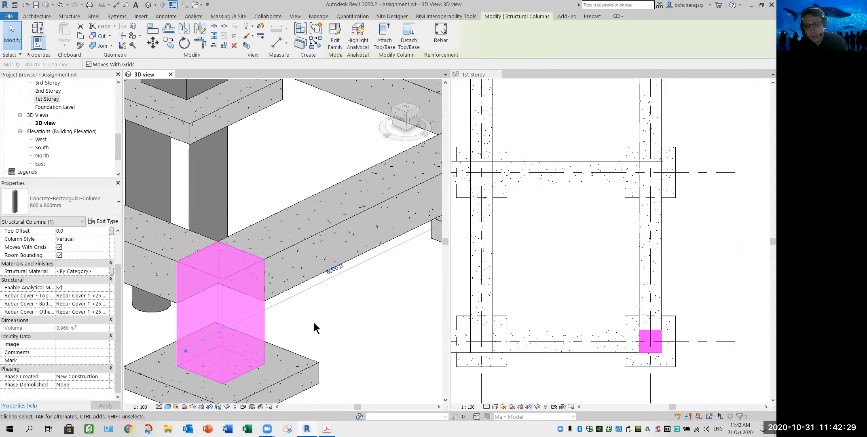
key(Delete)
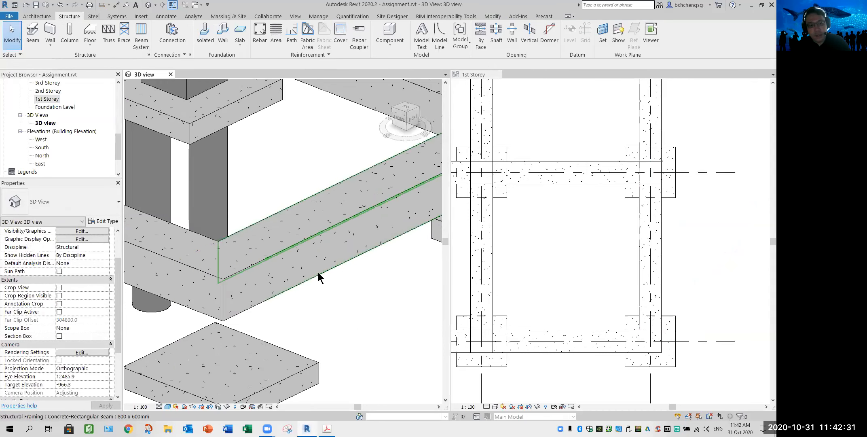
Check the new beam's cut length, length and volume without the corner column, and inspect both of its ends in 3D
click(318, 273)
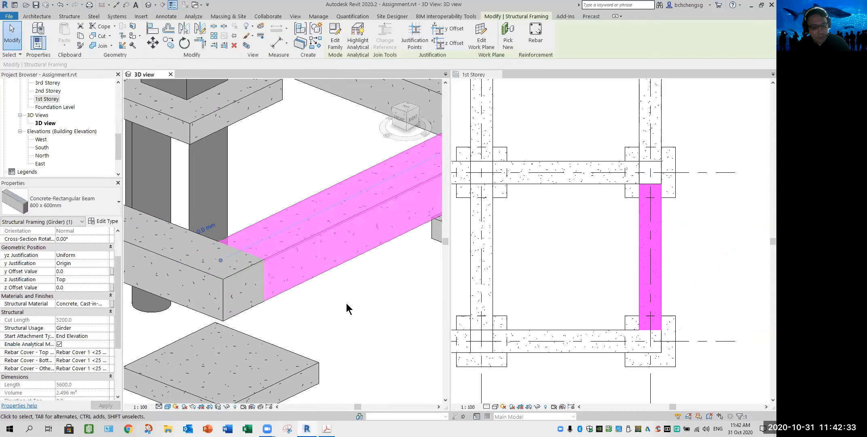
shift+middle_drag(340, 307, 129, 327)
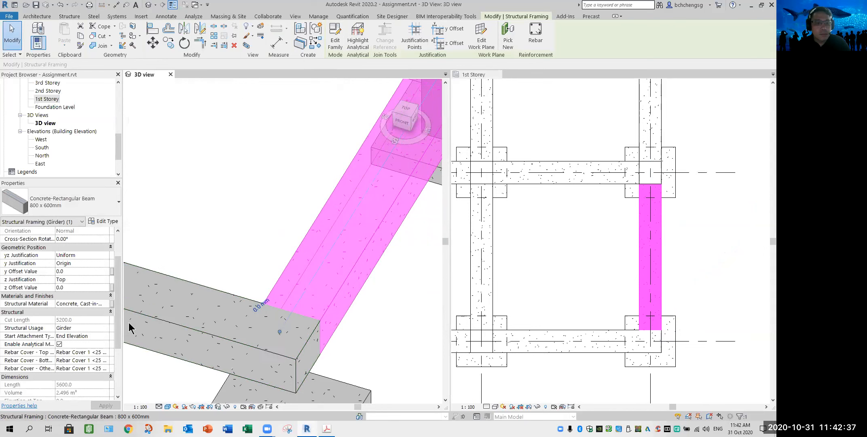
click(155, 316)
click(380, 320)
middle_drag(332, 352, 239, 393)
scroll(289, 322, down, 1)
middle_drag(317, 263, 263, 338)
click(282, 277)
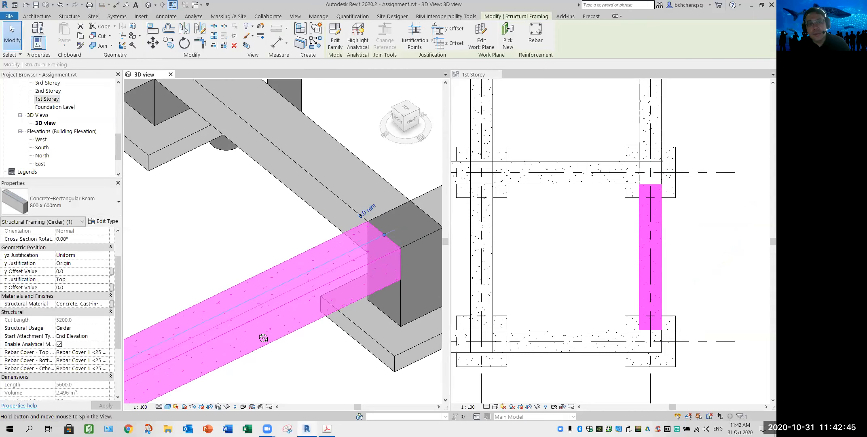
scroll(271, 344, down, 1)
middle_drag(270, 344, 310, 267)
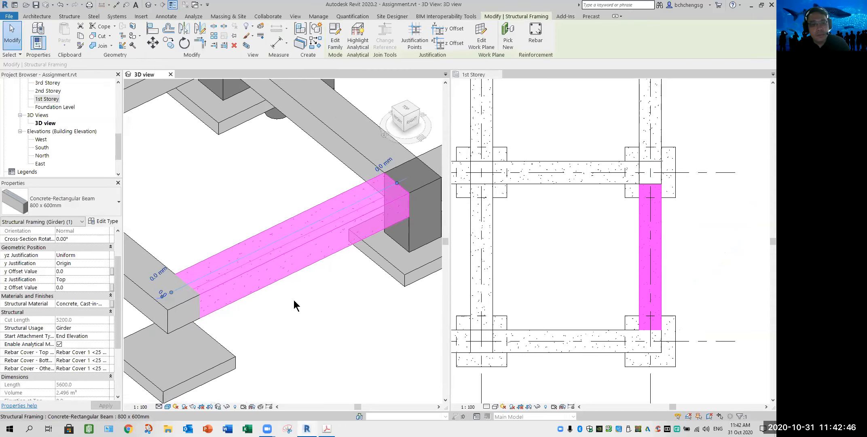
click(286, 331)
Inspect the beam joint at the neighbouring edge column, briefly showing the analytical model in the 3D view
middle_drag(309, 325, 232, 361)
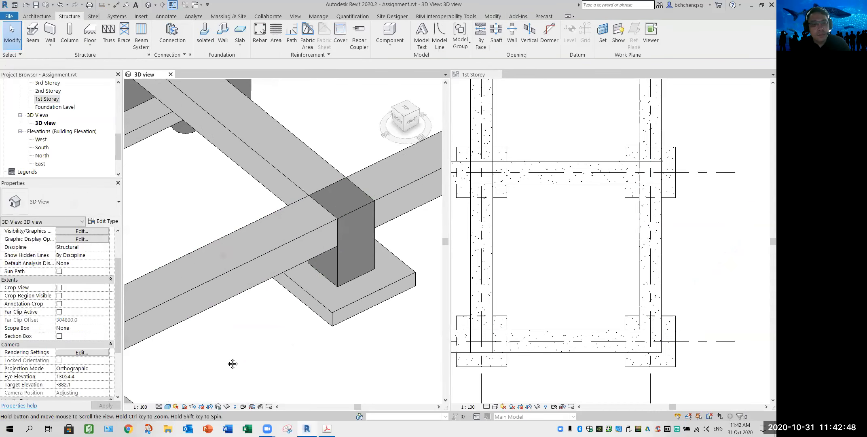
click(351, 216)
click(250, 340)
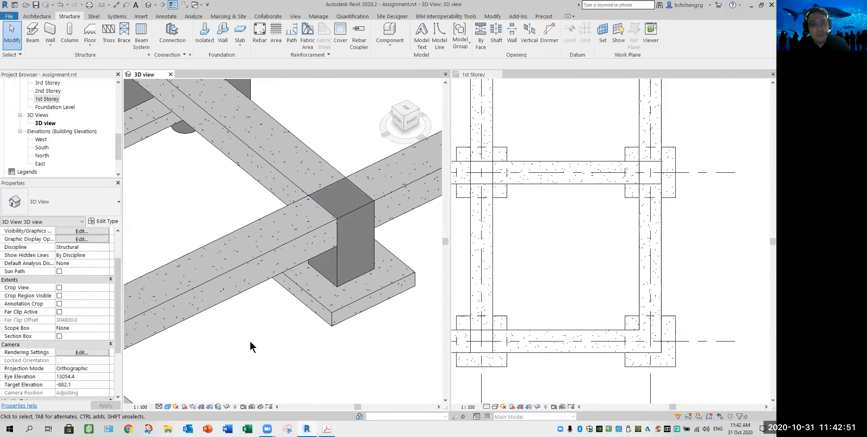
click(252, 406)
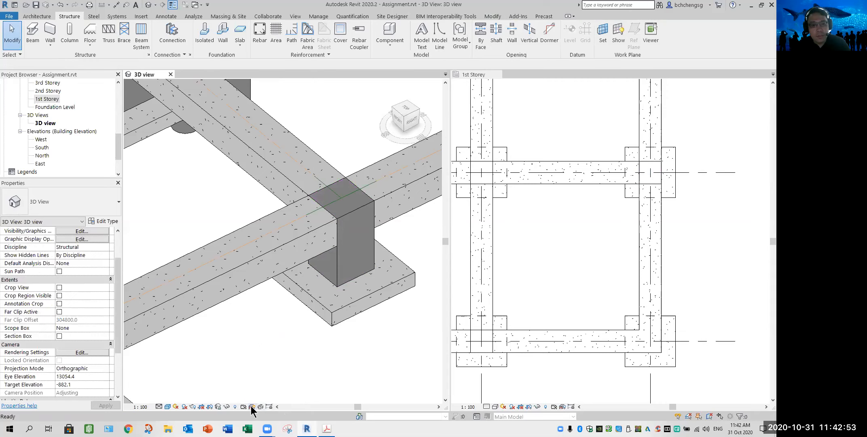
click(251, 406)
middle_drag(253, 332, 298, 322)
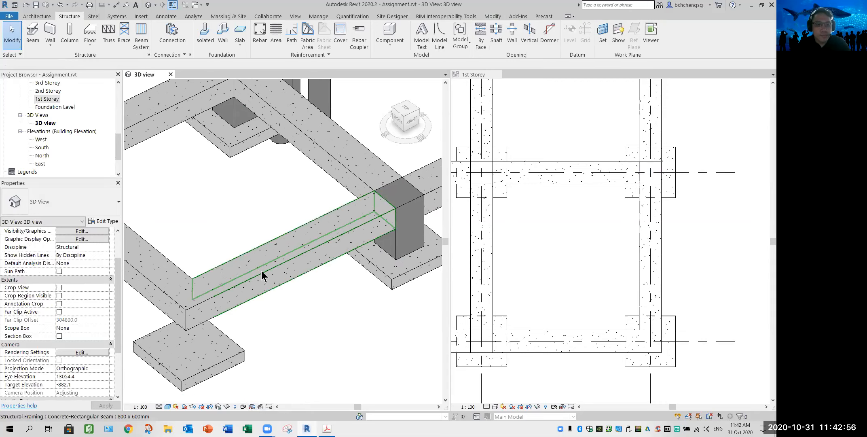
click(661, 274)
click(659, 275)
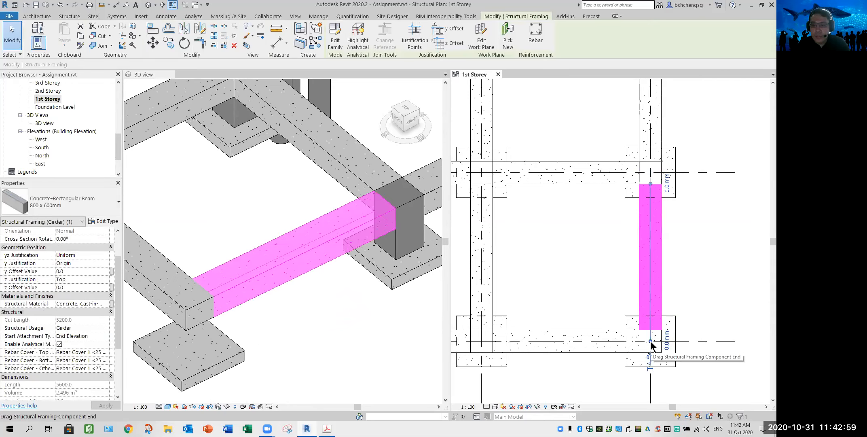
right_click(650, 341)
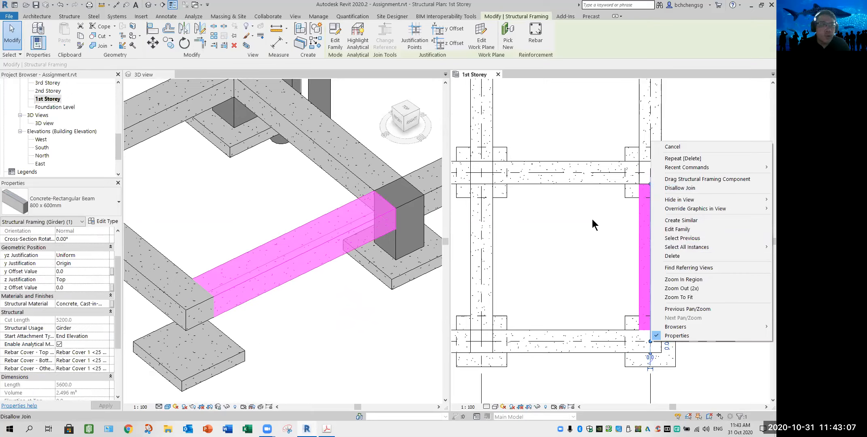
click(201, 183)
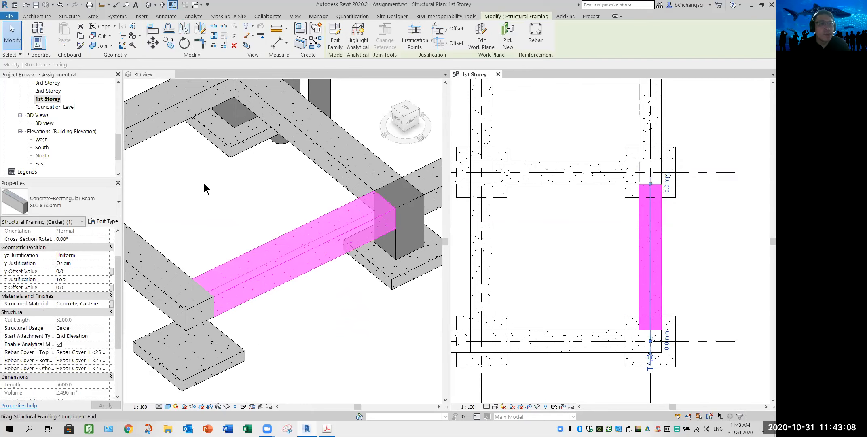
click(70, 16)
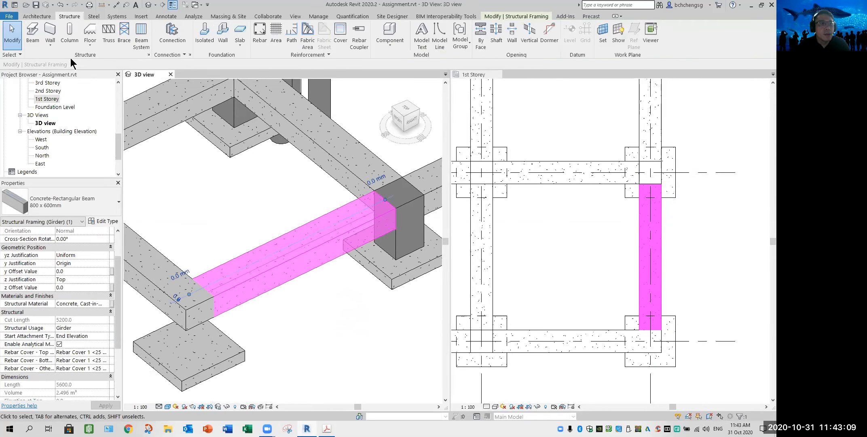
click(32, 38)
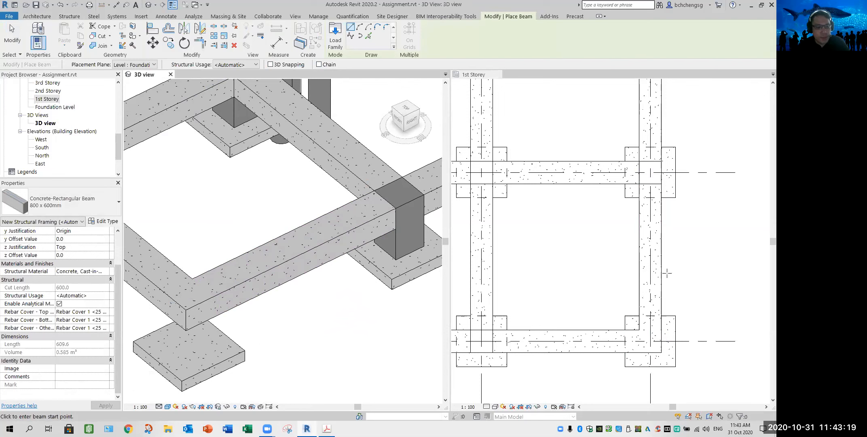
key(Escape)
key(Escape)
Disallow the join at the new beam's corner end in the 1st Storey plan
click(661, 292)
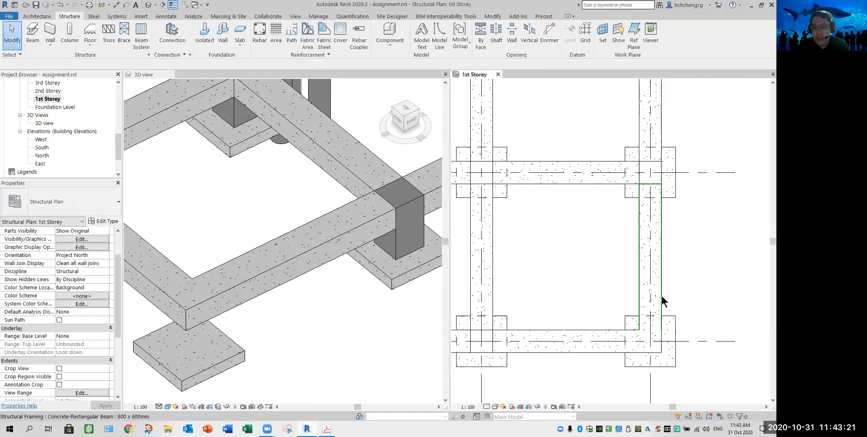
right_click(649, 339)
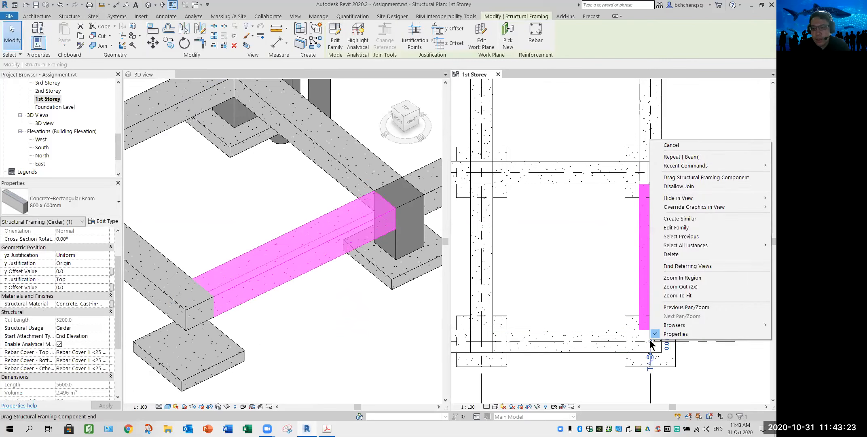
click(680, 186)
click(353, 315)
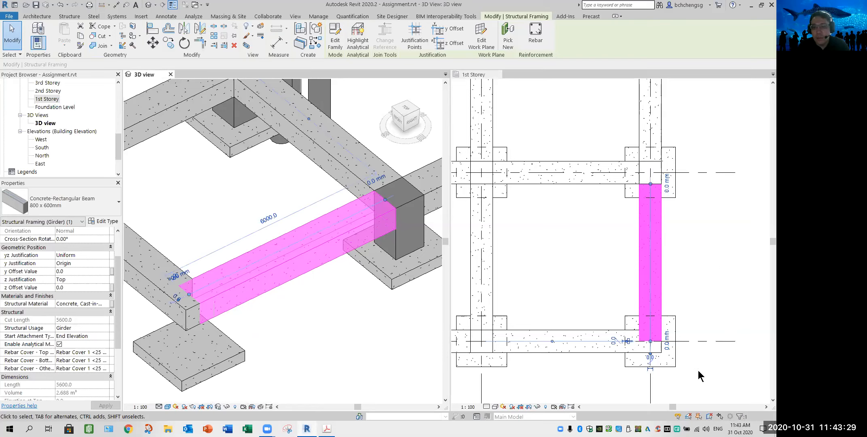
Pull the beam's corner end back about 1400 mm from the grid line in plan, and unjoin the conflicting elements
scroll(698, 370, up, 3)
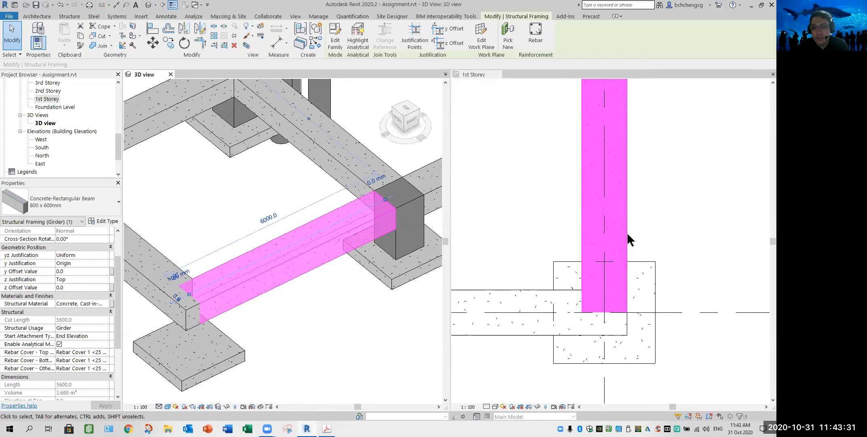
click(634, 223)
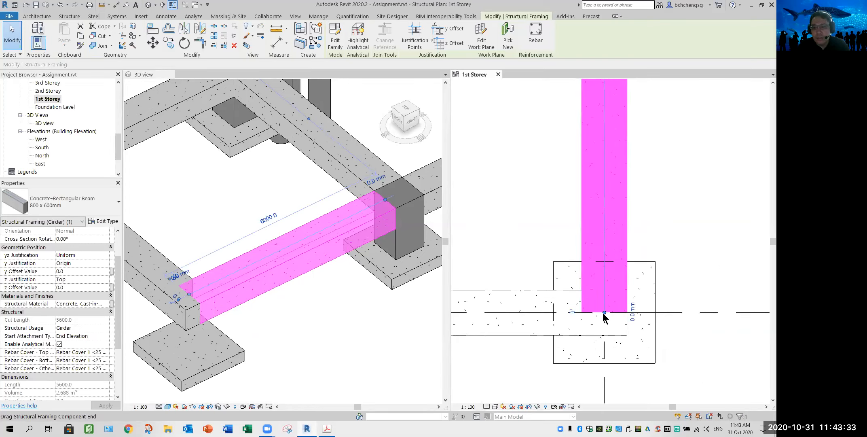
drag(603, 312, 604, 233)
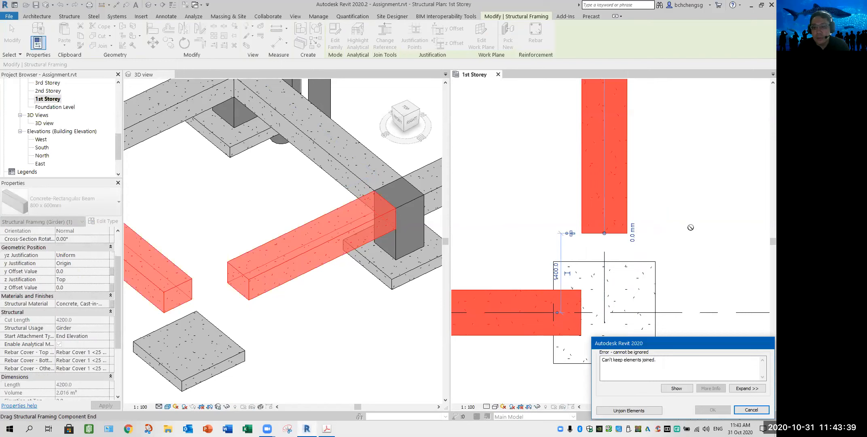
click(627, 409)
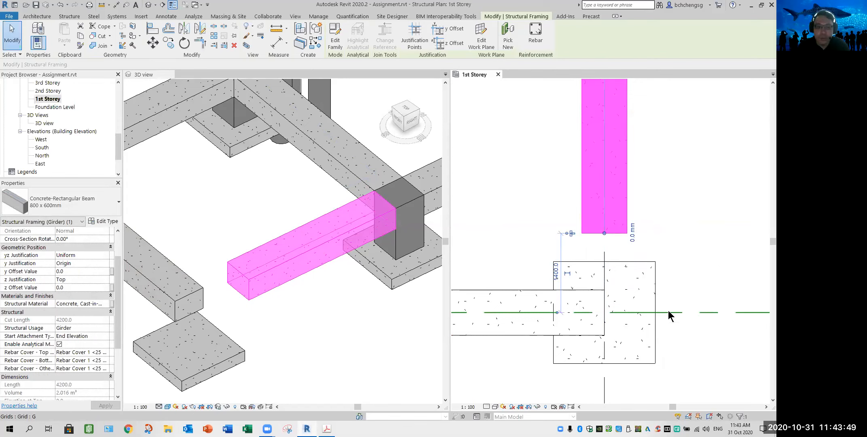
Undo the beam shortening, the disallowed join and the deletion of the corner column
click(346, 342)
key(ctrl+z)
key(ctrl+z)
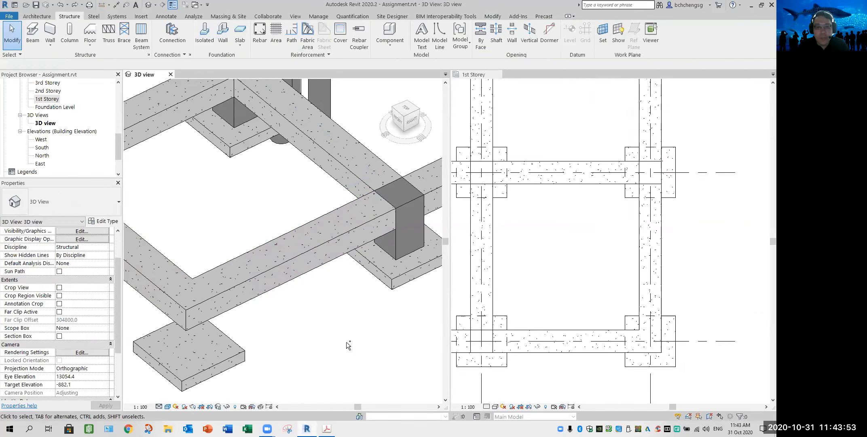
scroll(283, 328, down, 3)
scroll(335, 317, up, 3)
key(ctrl+z)
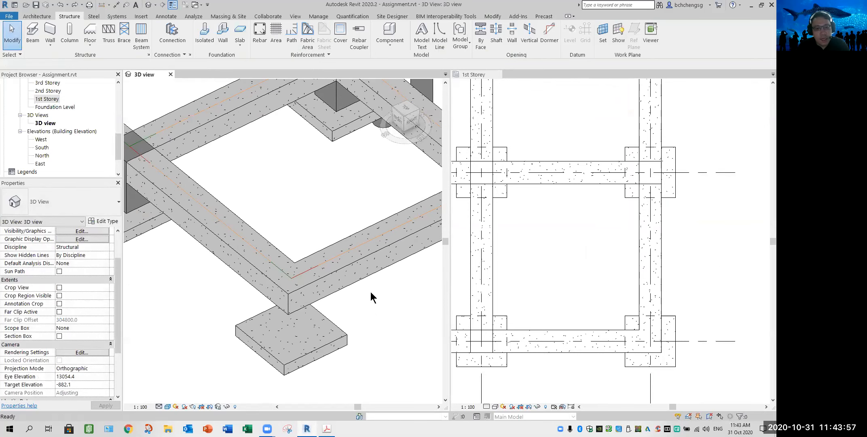
scroll(289, 322, down, 4)
mouse_move(317, 324)
middle_down()
mouse_move(382, 287)
mouse_move(359, 299)
middle_up()
key(ctrl+z)
scroll(351, 301, down, 3)
scroll(350, 301, down, 1)
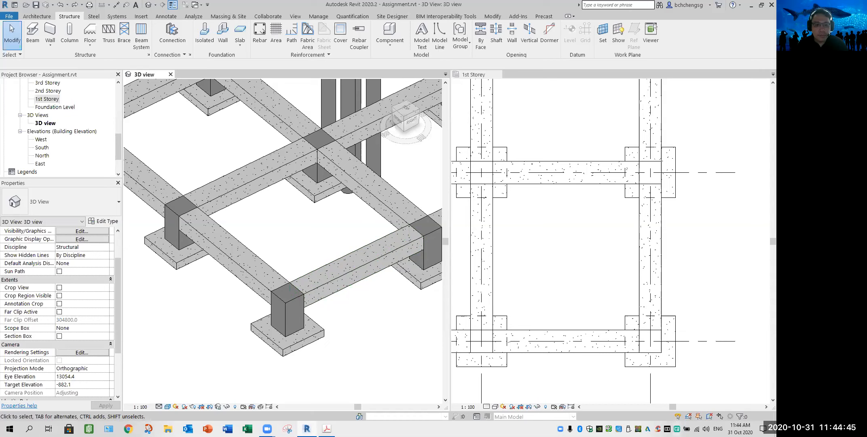
scroll(365, 340, down, 5)
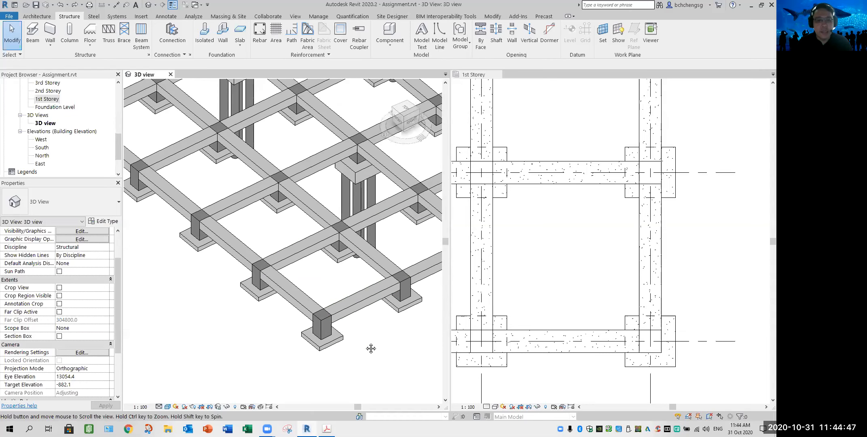
scroll(555, 280, down, 5)
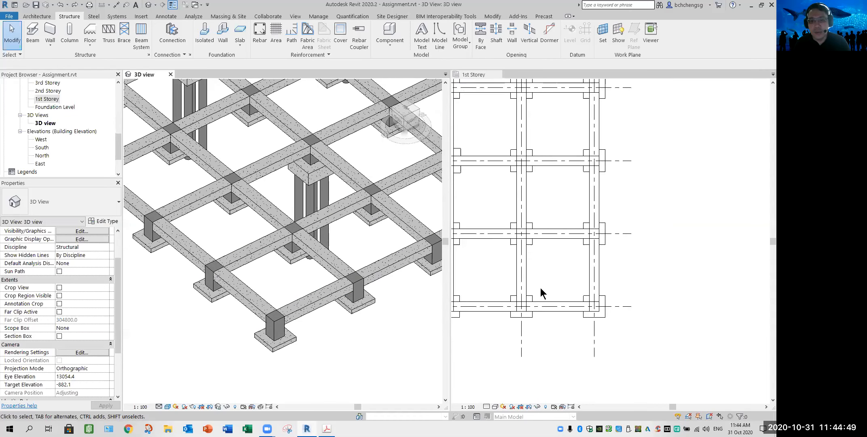
Review the podium floor slab requirement in the assignment PDF and highlight it, then return to the 1st Storey plan in Revit
click(634, 353)
middle_drag(566, 302, 684, 329)
scroll(560, 293, down, 3)
middle_drag(558, 295, 597, 300)
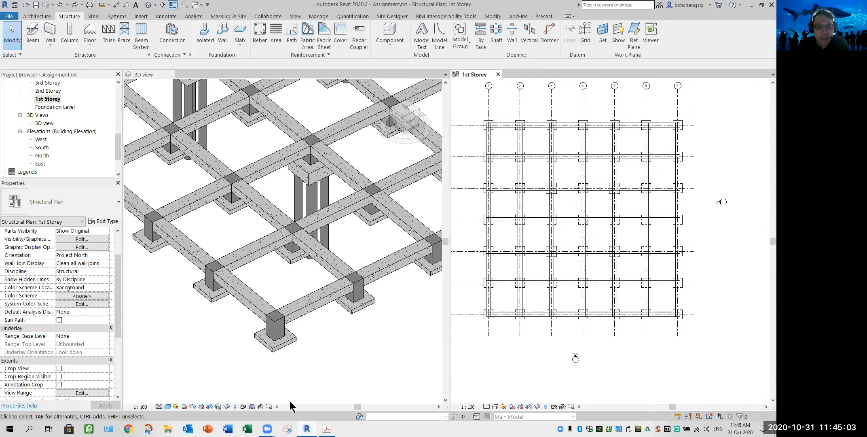
click(326, 429)
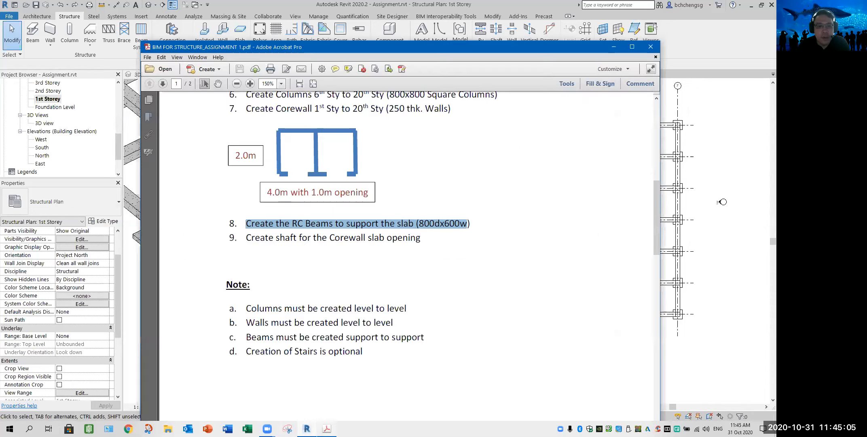
scroll(442, 300, up, 3)
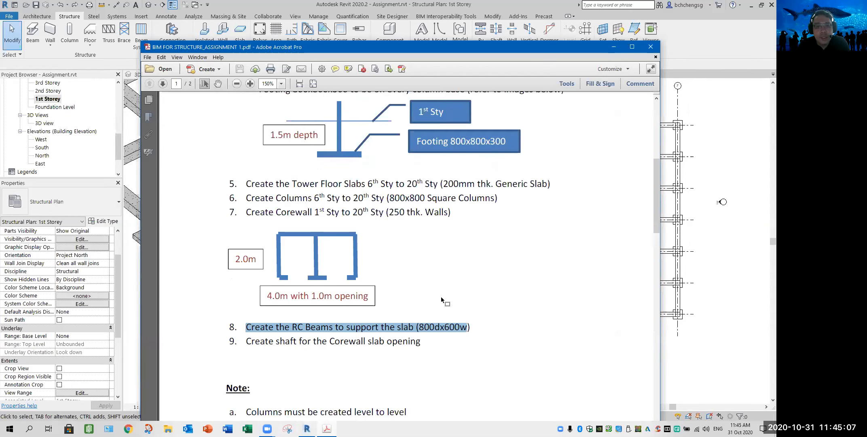
scroll(441, 297, up, 2)
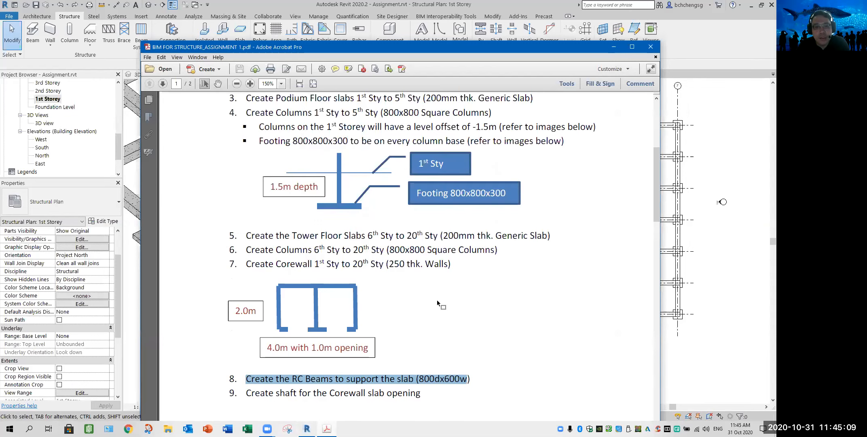
scroll(436, 299, up, 2)
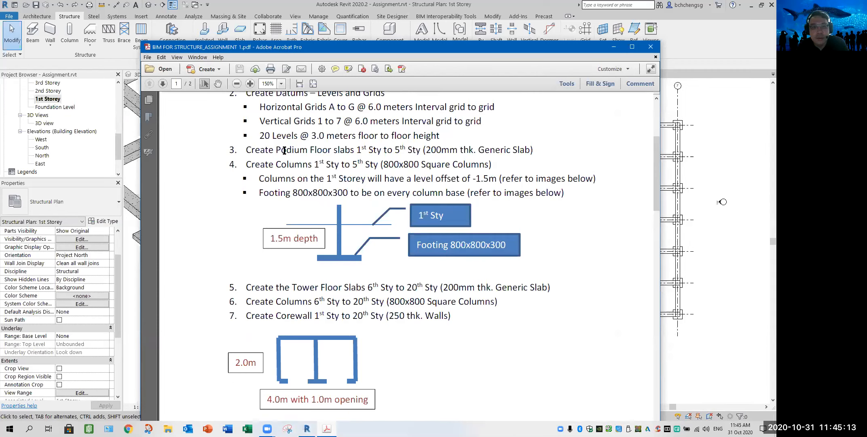
drag(248, 149, 510, 154)
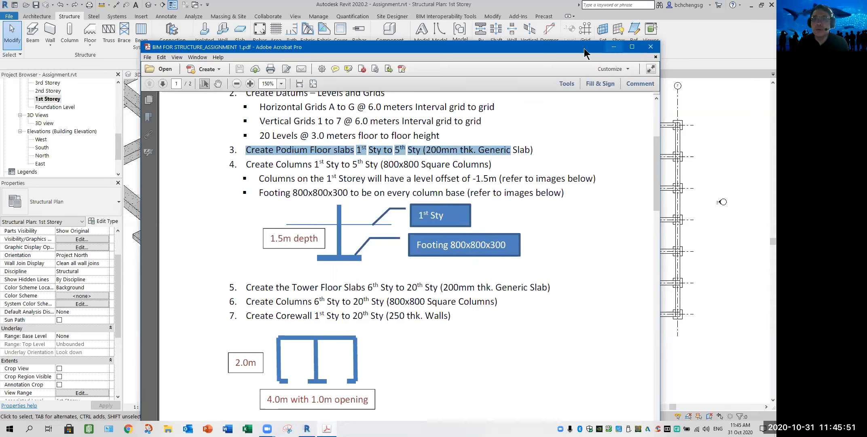
click(613, 48)
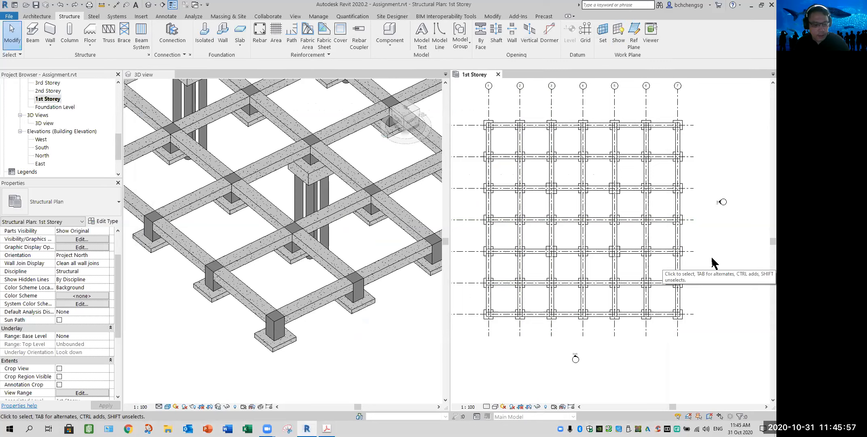
Arrange the open views as tabs with the 1st Storey plan in front, and start a structural floor sketch
key(t)
key(w)
middle_drag(431, 219, 627, 219)
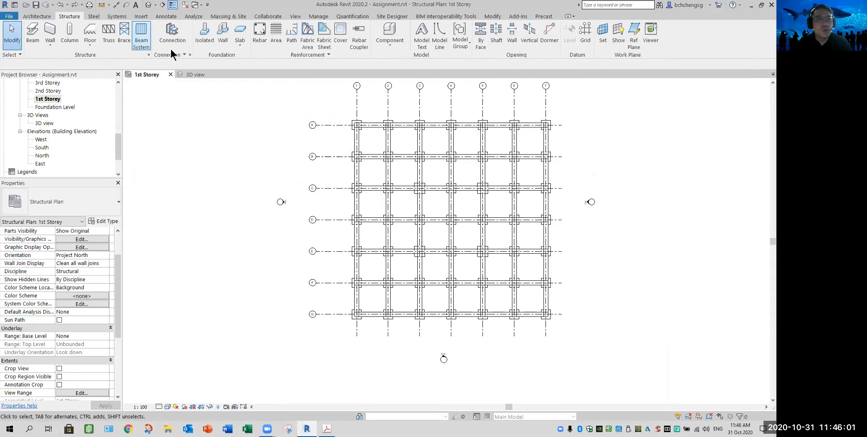
click(88, 46)
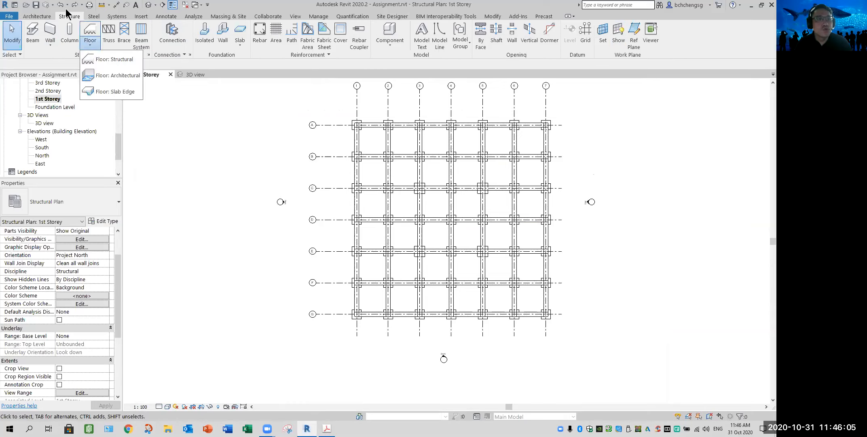
click(54, 63)
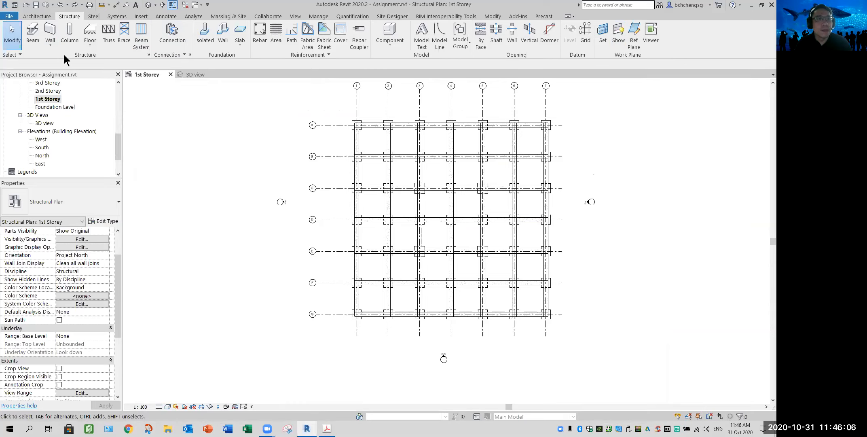
click(91, 45)
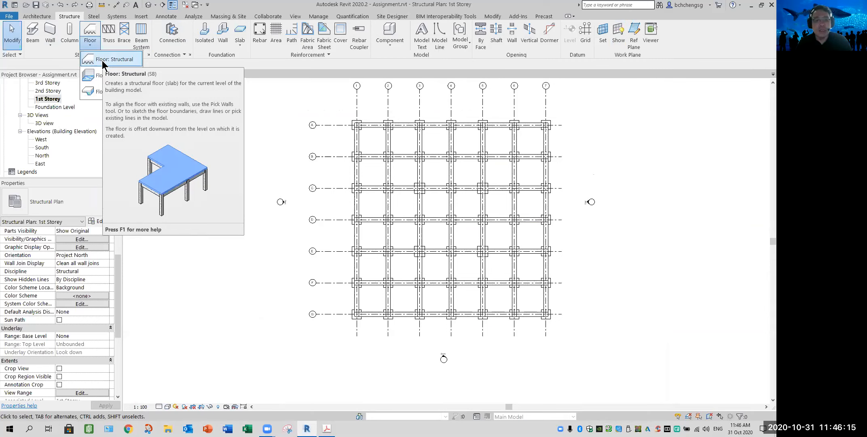
click(102, 61)
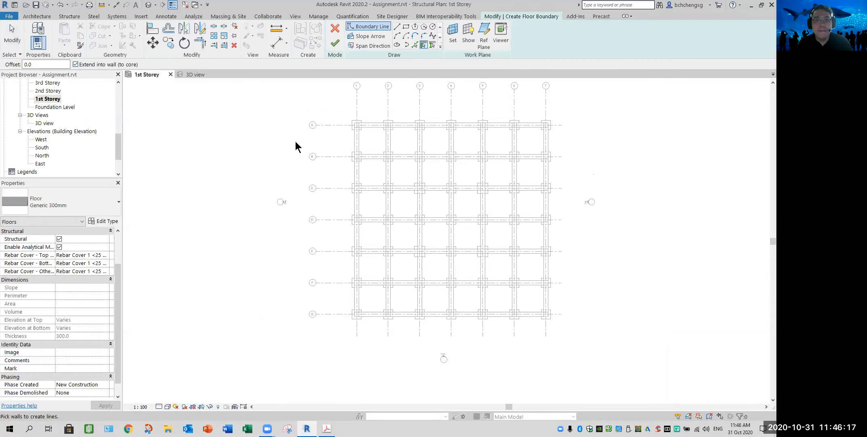
Duplicate the Generic 300mm floor type under the name Generic 200mm
click(93, 204)
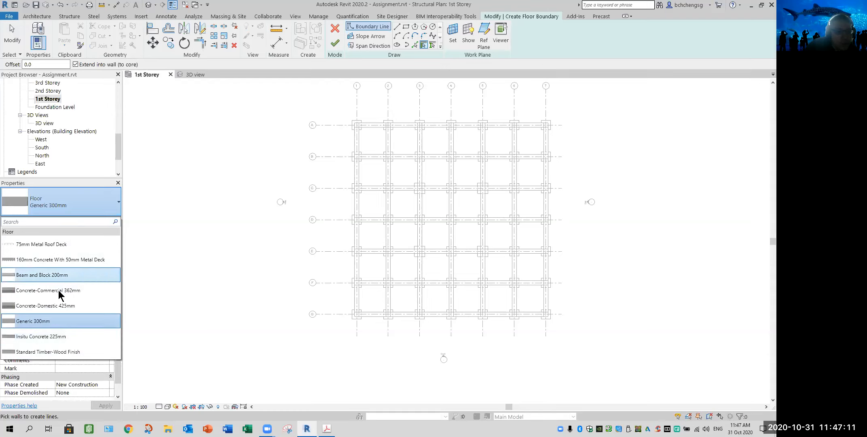
click(80, 202)
click(101, 221)
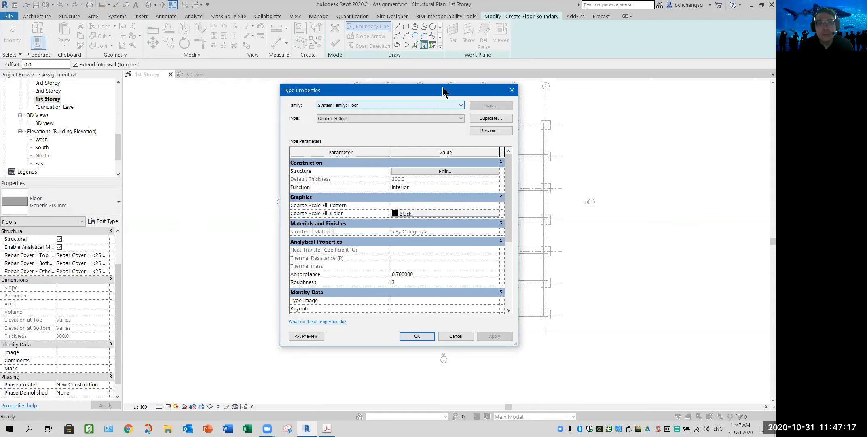
click(460, 119)
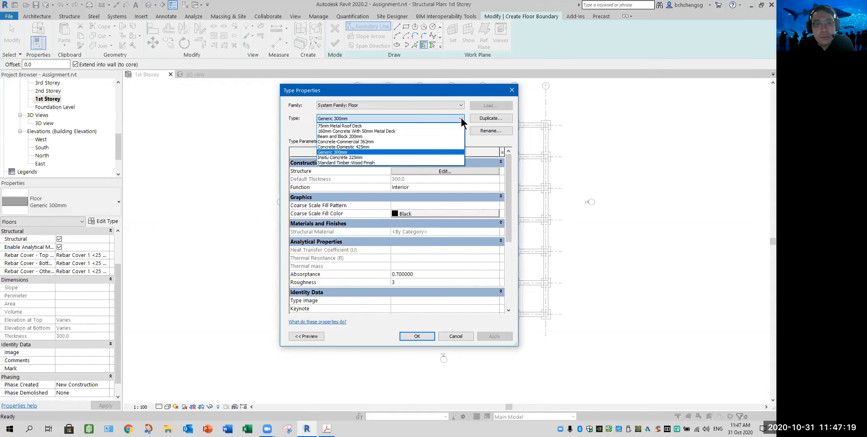
click(461, 118)
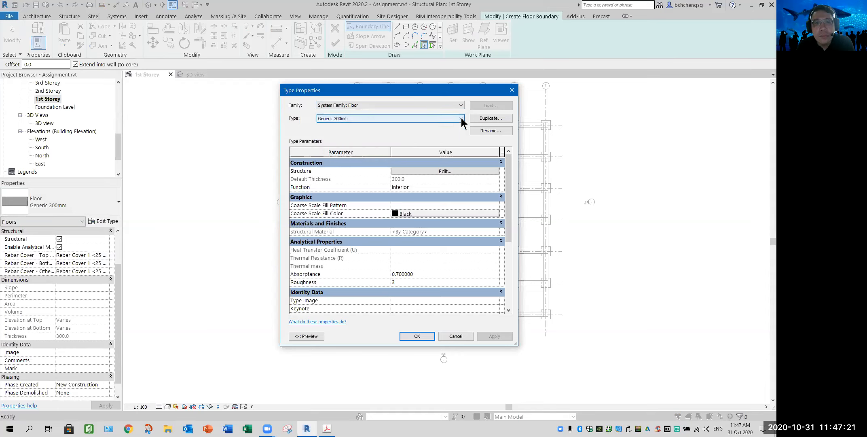
click(488, 118)
click(416, 210)
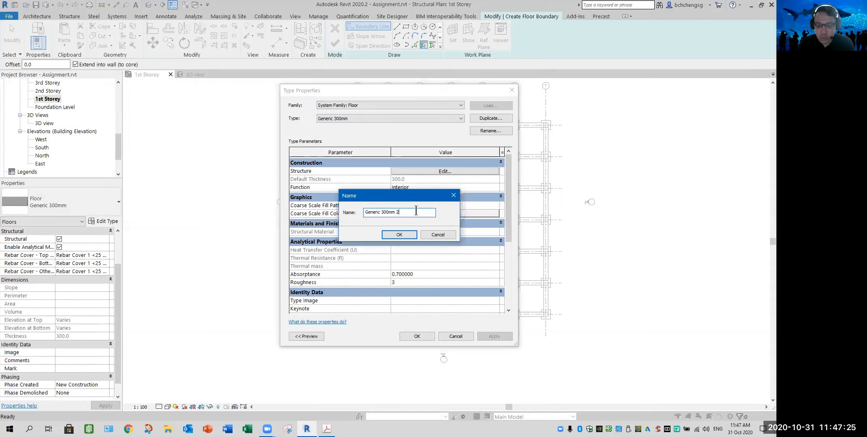
key(BackSpace)
key(BackSpace)
key(BackSpace)
key(BackSpace)
key(BackSpace)
key(BackSpace)
key(BackSpace)
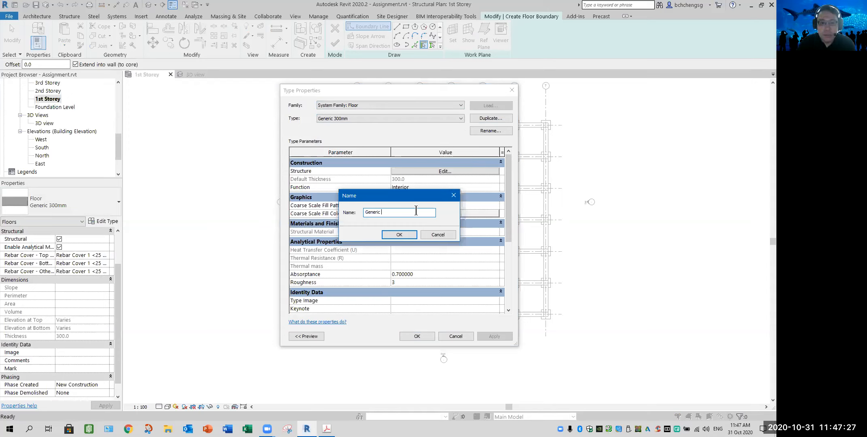
text(200)
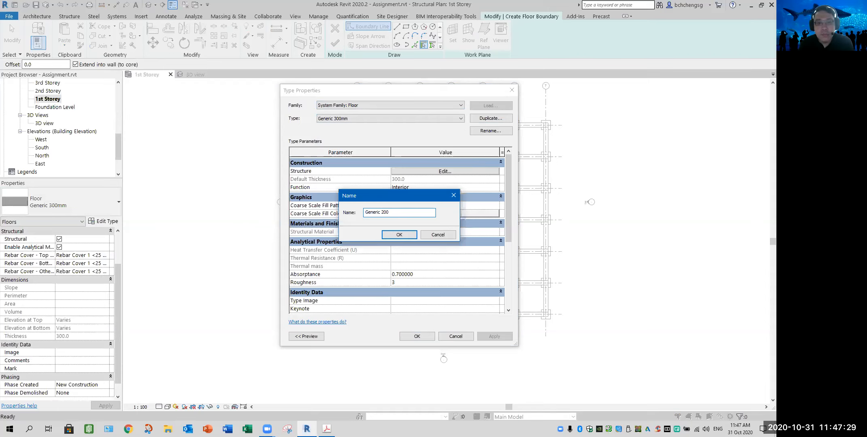
text(mm)
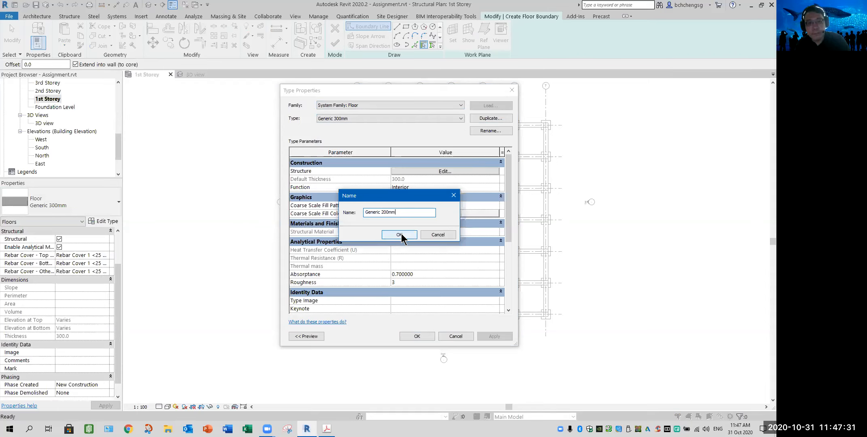
click(401, 232)
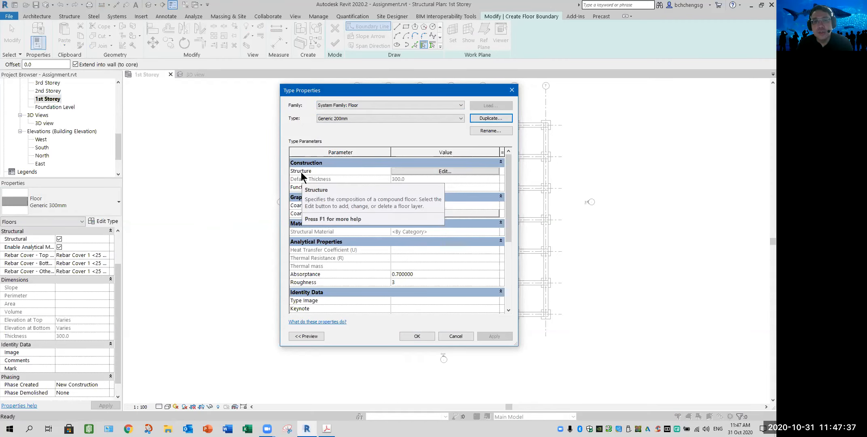
Open the new floor type's layer assembly with its section preview, and set the Structure layer's thickness to 200 mm
click(445, 171)
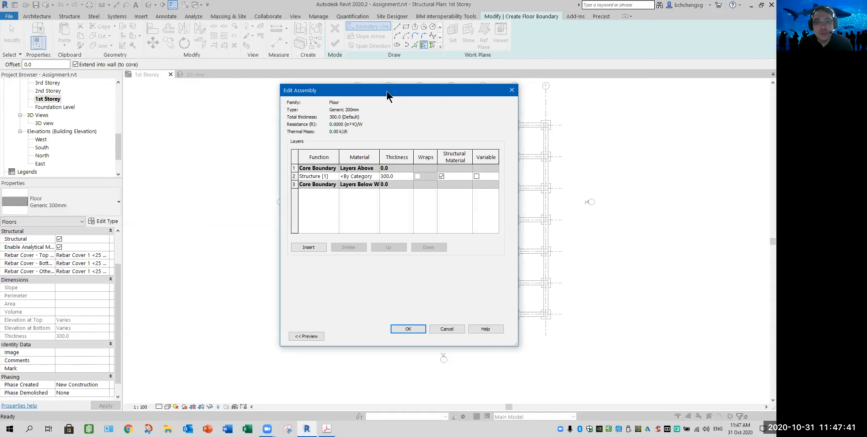
drag(387, 90, 444, 131)
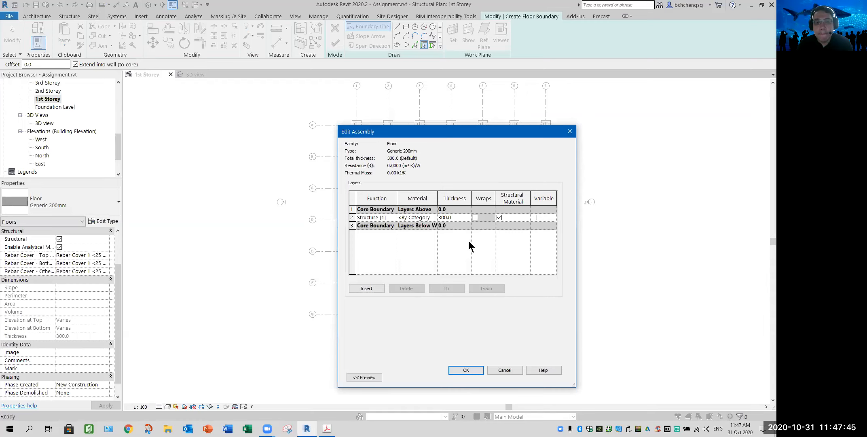
click(363, 376)
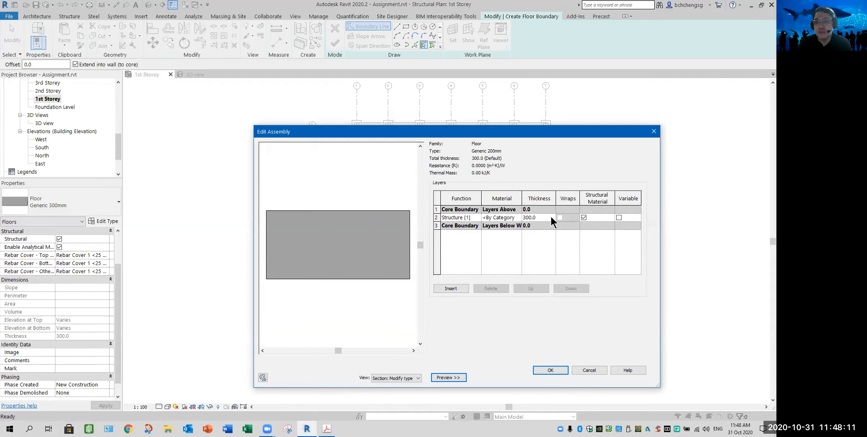
text(200)
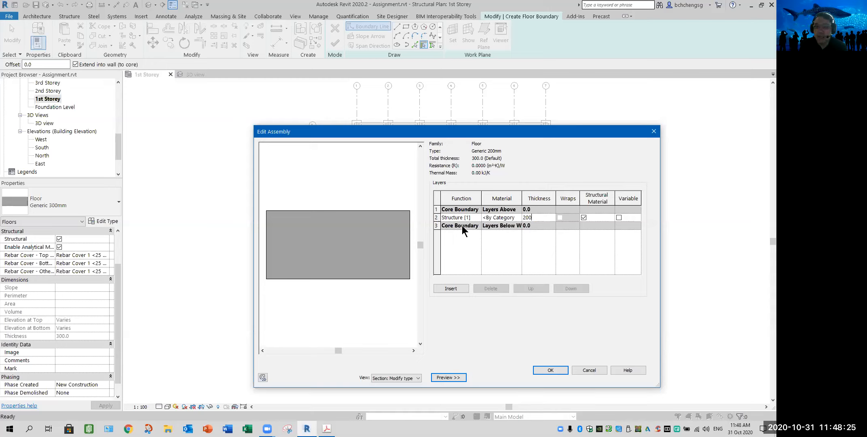
Look through the layer function options, choose Structure [1], and accept the assembly and type properties
click(476, 216)
click(478, 217)
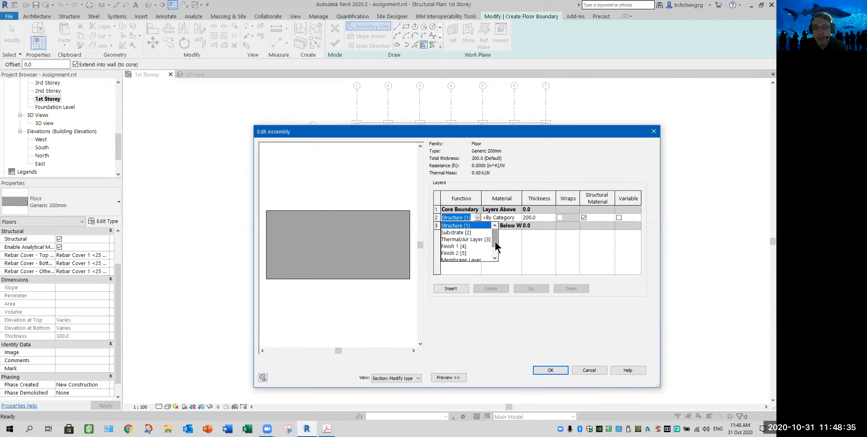
drag(494, 245, 495, 251)
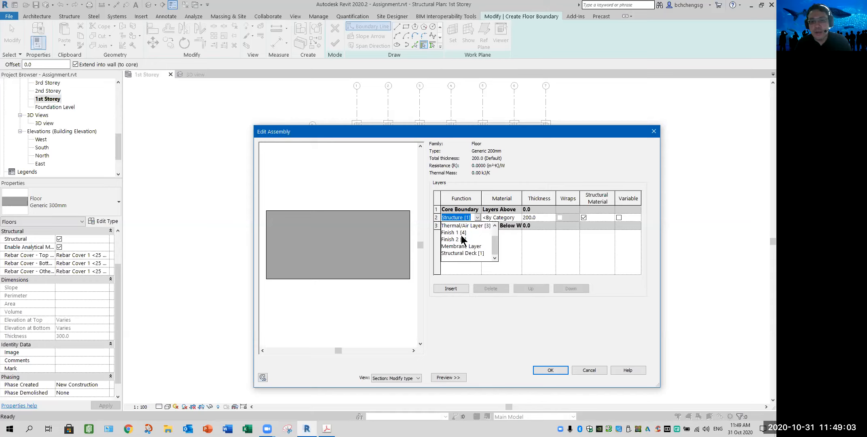
drag(494, 245, 494, 231)
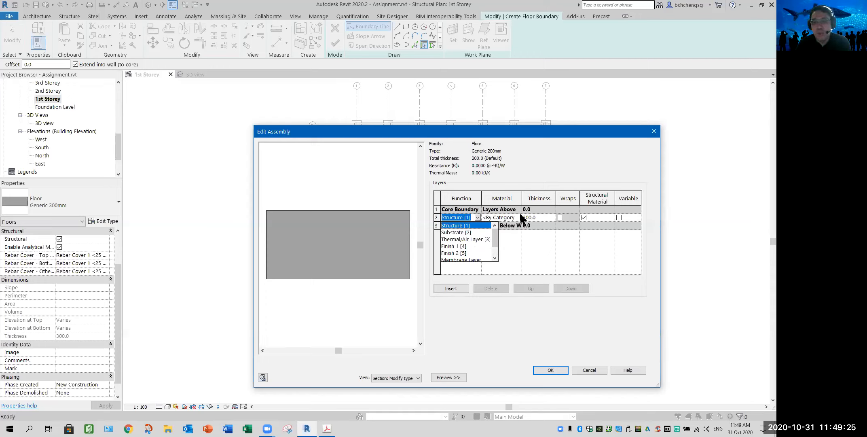
click(464, 225)
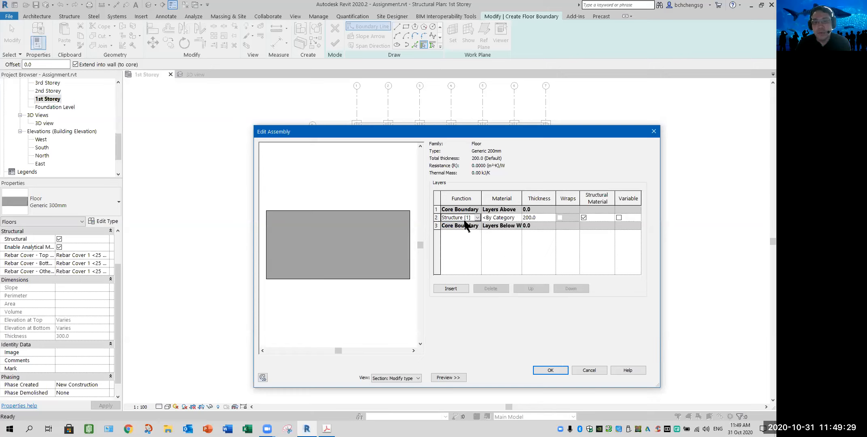
click(551, 369)
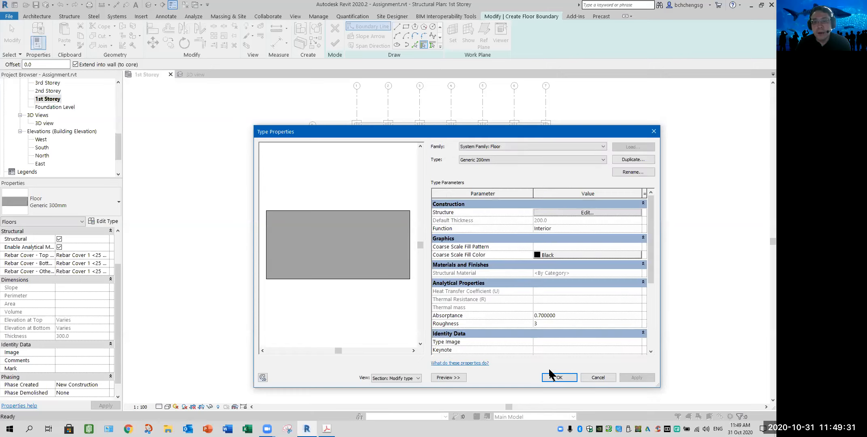
click(556, 374)
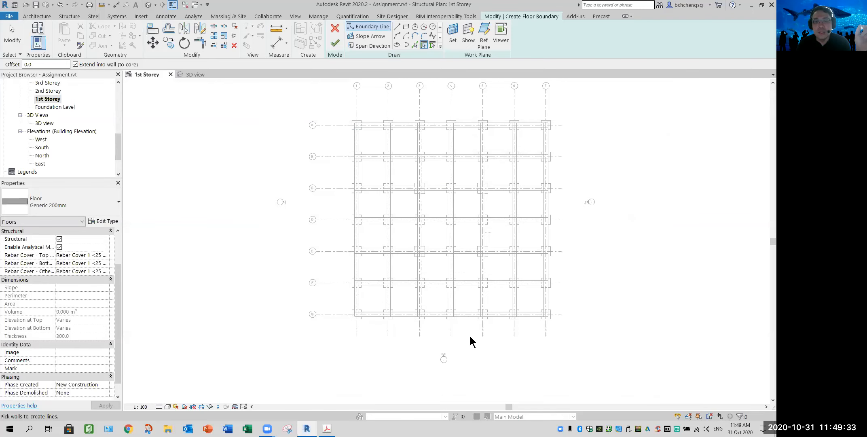
Start the floor boundary with straight lines stepping around the inner corner of the column at grid G/1
scroll(348, 321, up, 6)
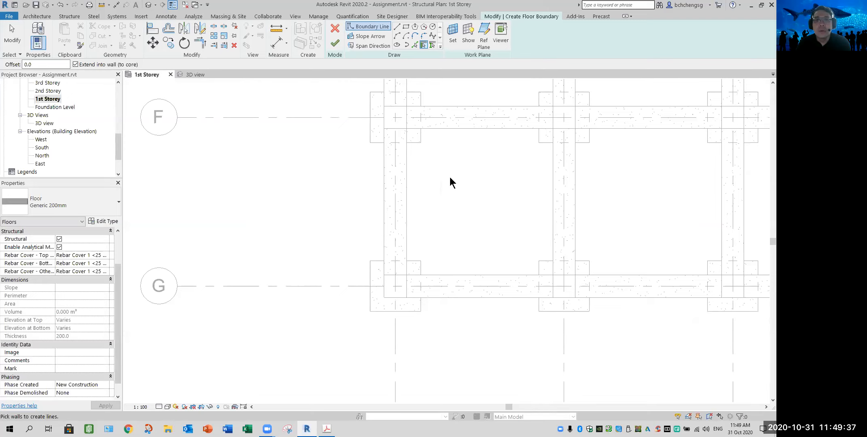
click(397, 26)
click(407, 297)
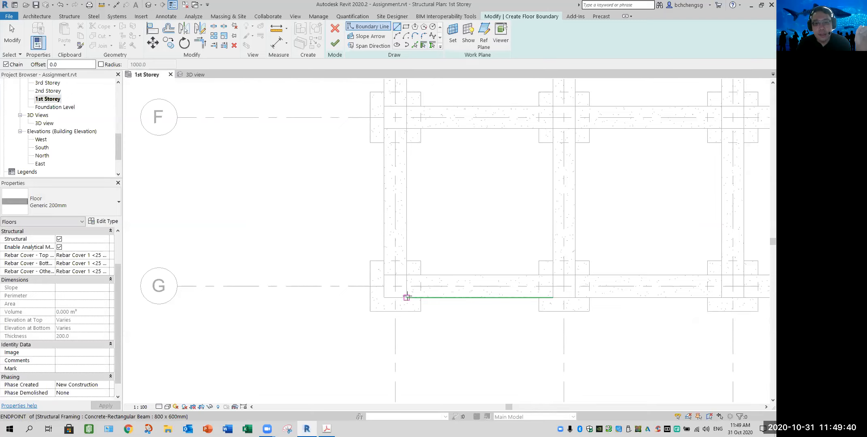
click(407, 275)
click(385, 275)
Continue the boundary along the outer beam edge on grid 1, notching 800 mm around the columns at grids F and E
middle_drag(425, 173, 427, 278)
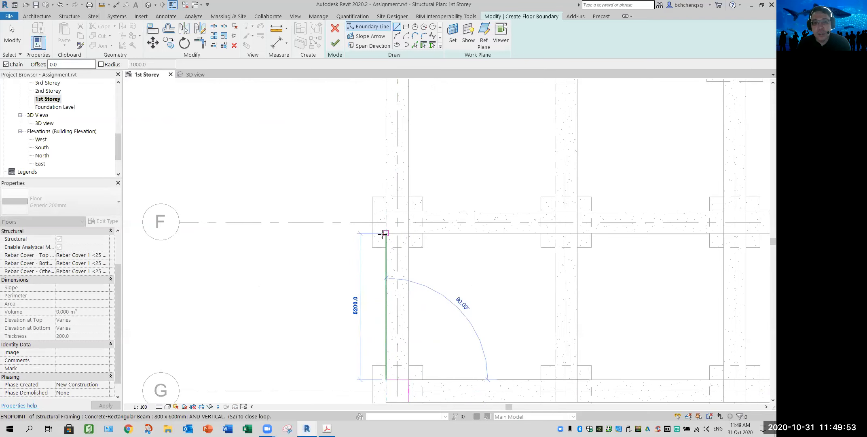
click(398, 234)
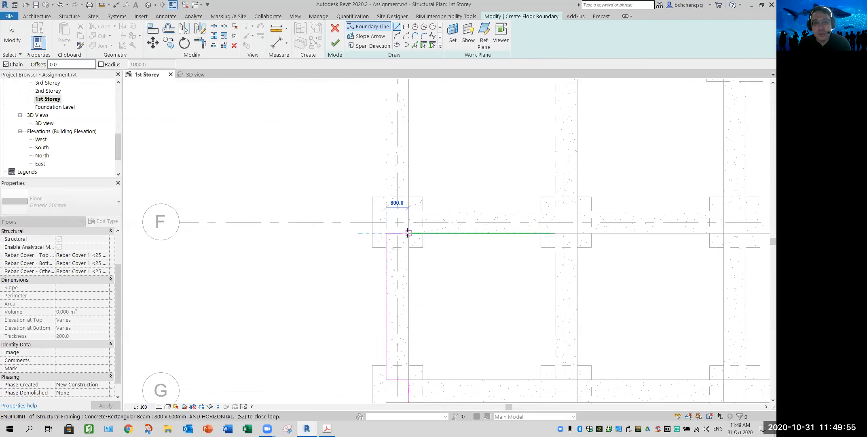
click(386, 210)
middle_drag(464, 186, 468, 303)
click(391, 185)
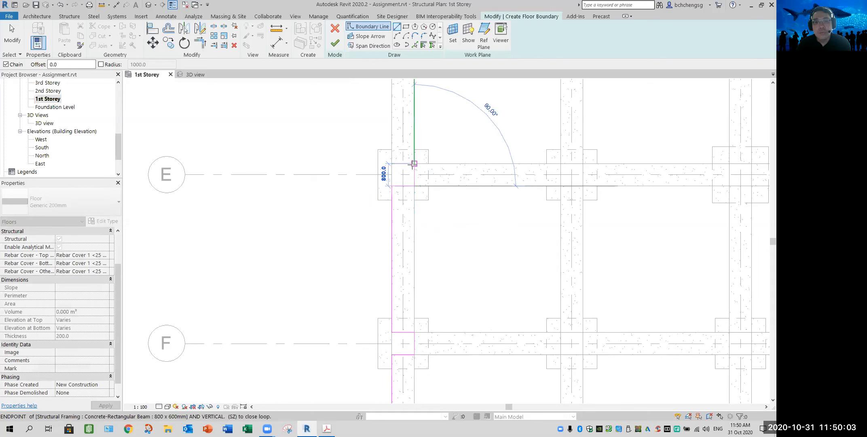
click(392, 163)
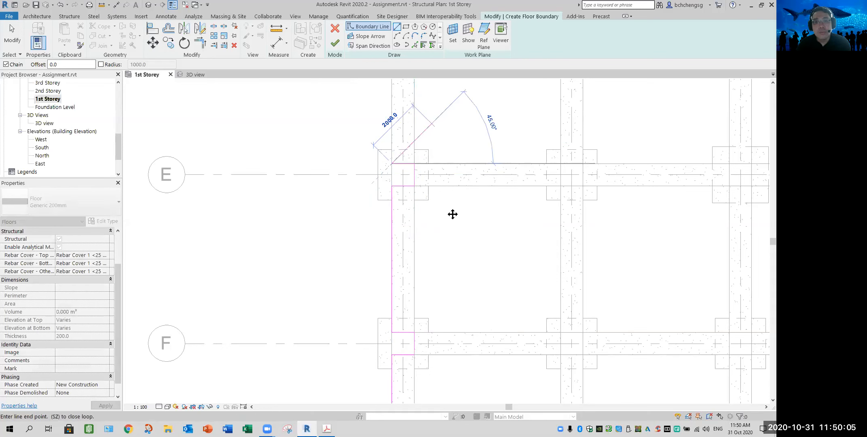
Extend the boundary 5200 mm along grid 1 to grid D and notch it around the column there
middle_drag(424, 80, 446, 213)
click(413, 157)
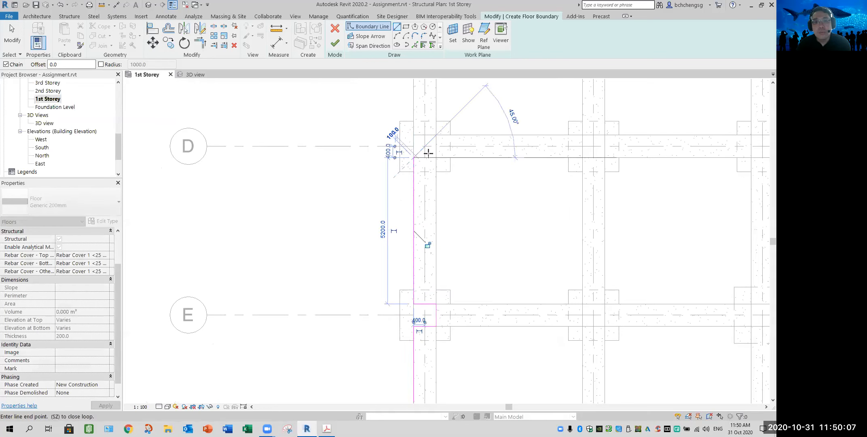
click(436, 158)
click(436, 135)
click(413, 135)
Extend the boundary along grid 1 to grid C and notch it 800 mm around the column there
middle_drag(462, 136, 455, 301)
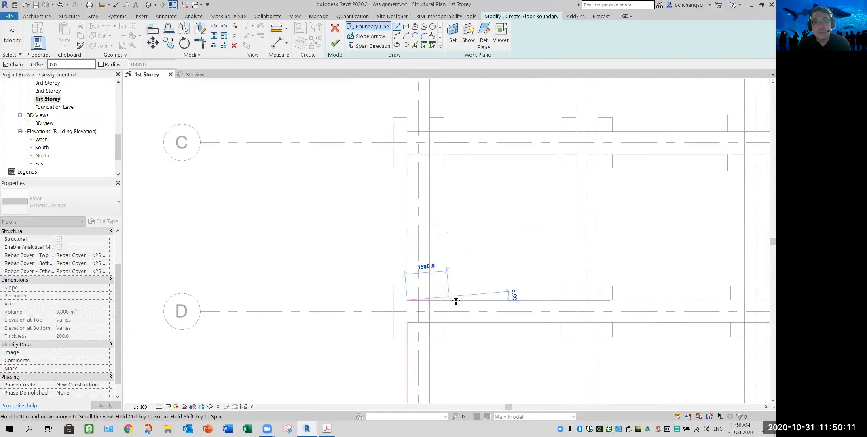
middle_drag(438, 190, 470, 317)
click(434, 274)
click(456, 275)
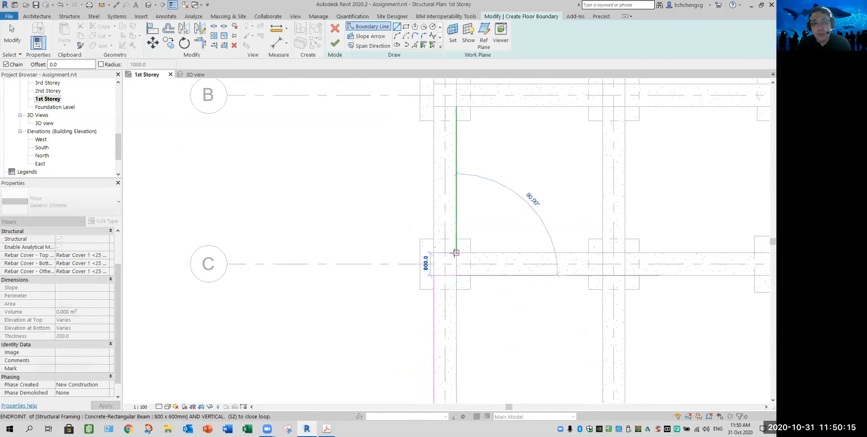
click(434, 252)
Extend the boundary along grid 1 past a notch at grid B, and step it 800 mm around the corner column at A/1
middle_drag(464, 170, 491, 315)
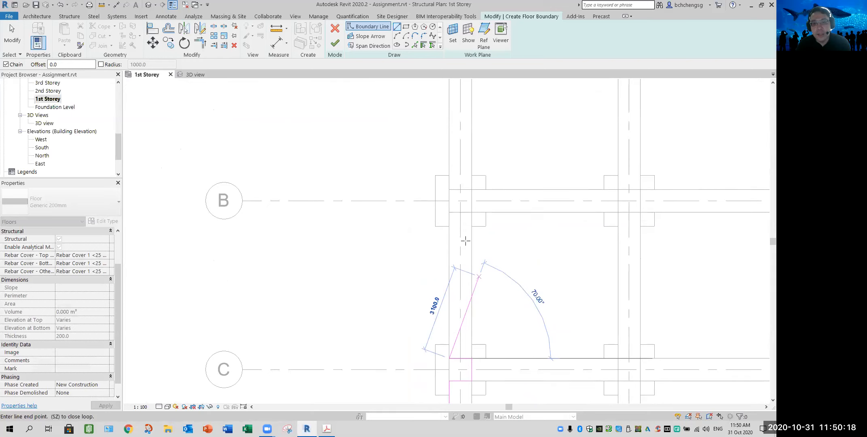
click(449, 212)
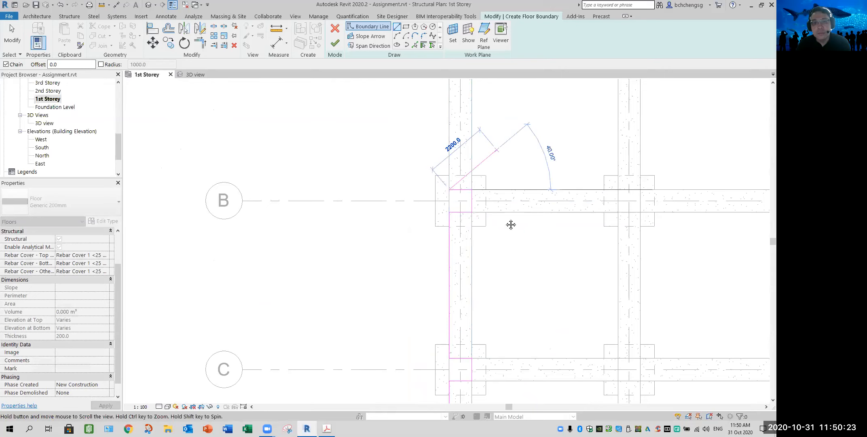
middle_drag(511, 224, 496, 266)
click(461, 203)
click(483, 204)
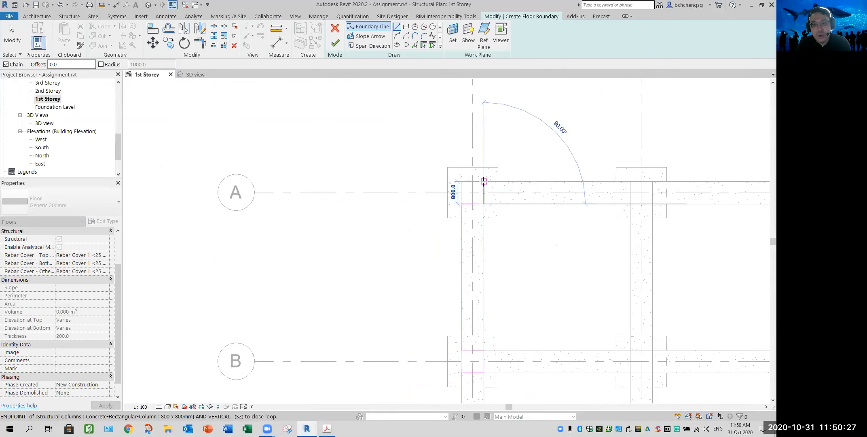
click(483, 182)
Draw the boundary along the outer beam edge on grid A to grid 2 and notch it 800 mm around that column
scroll(566, 269, down, 1)
middle_drag(566, 269, 391, 251)
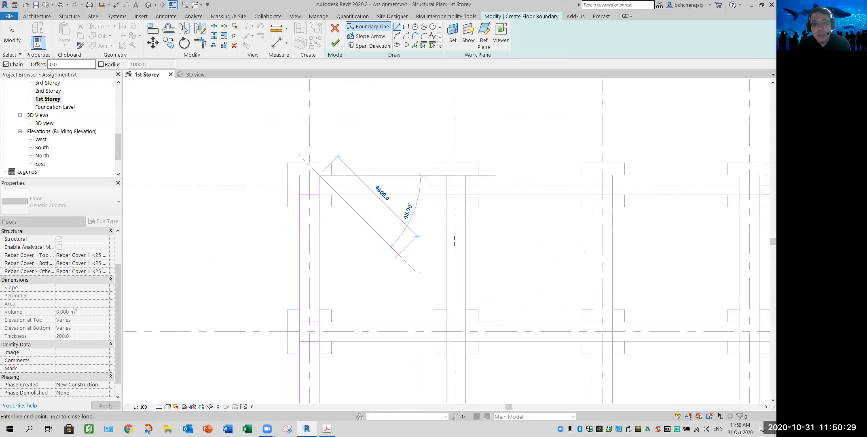
click(446, 174)
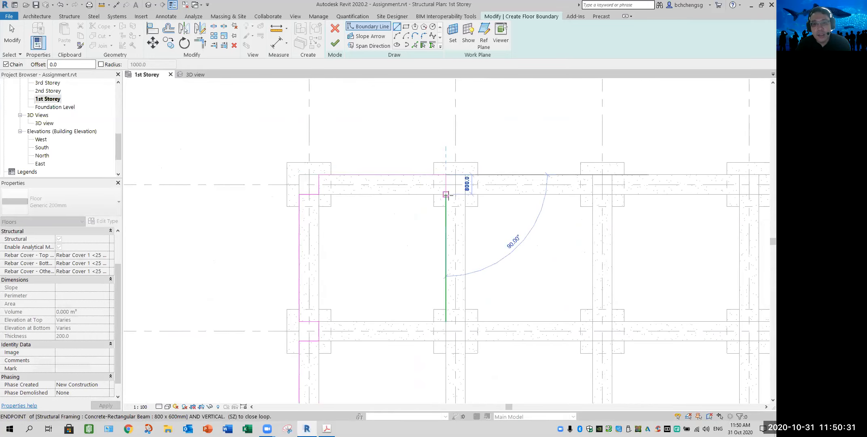
click(465, 194)
click(465, 174)
Extend the boundary along grid A to grid 3 and notch it 800 mm around the column there
middle_drag(472, 267, 278, 297)
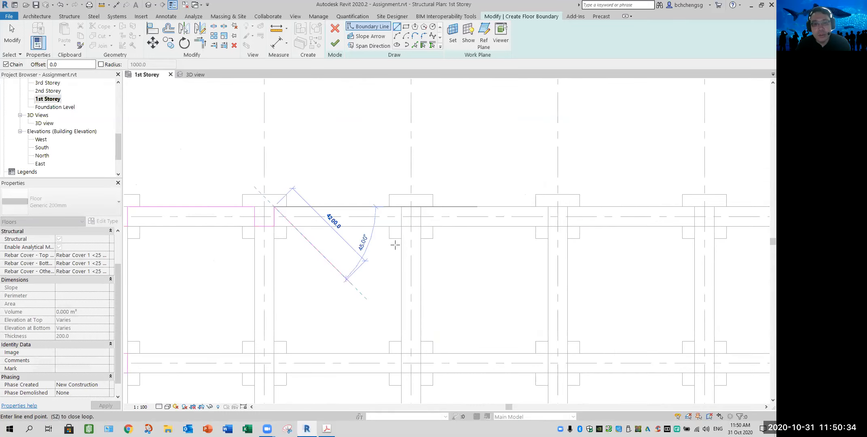
click(398, 205)
click(398, 223)
click(418, 224)
click(418, 204)
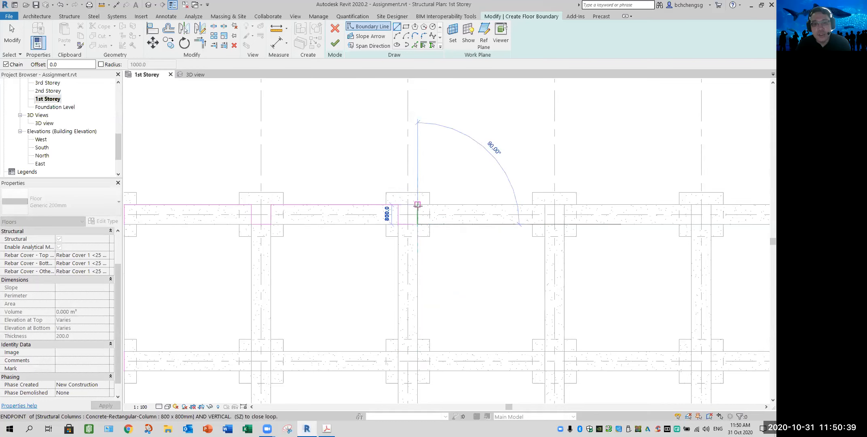
Extend the boundary 5200 mm along grid A to grid 4 and notch it 800 mm around the column there
click(545, 205)
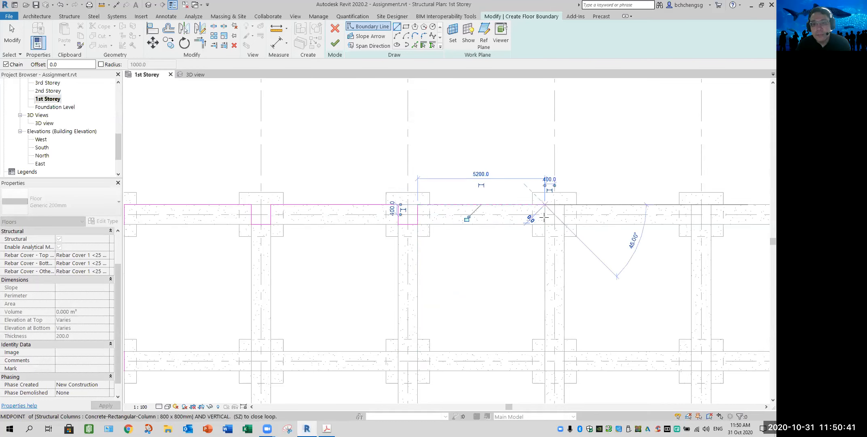
click(545, 223)
click(563, 223)
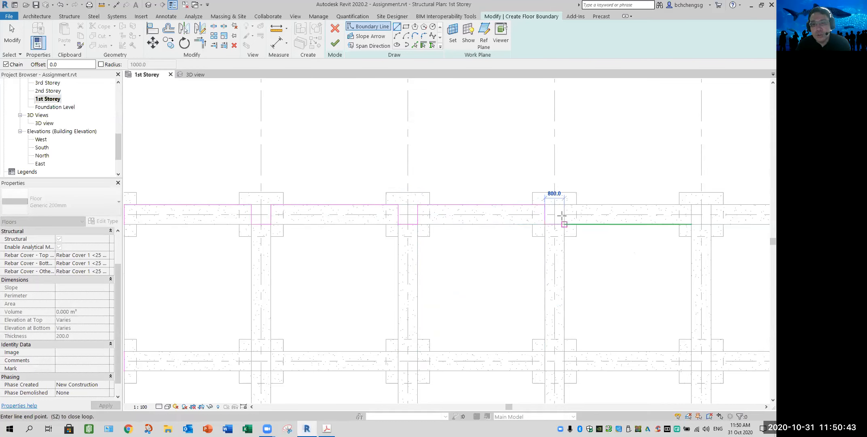
click(564, 204)
Extend the boundary along grid A to grid 5 and notch it around the column at that intersection
middle_drag(608, 249, 519, 244)
click(602, 200)
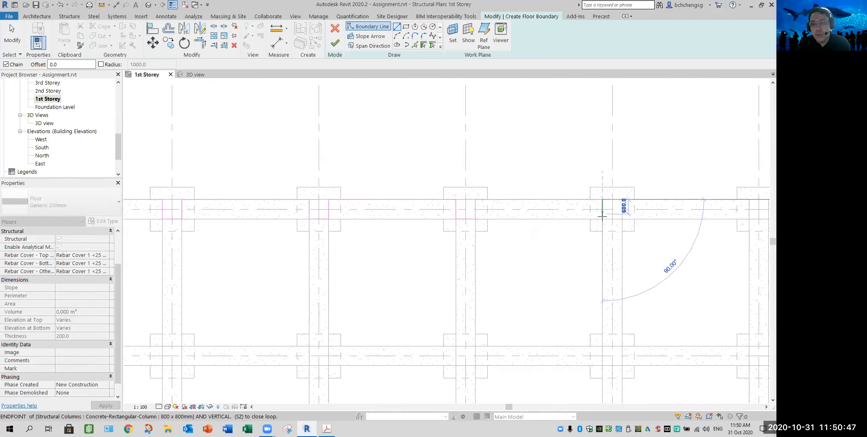
click(601, 219)
click(622, 219)
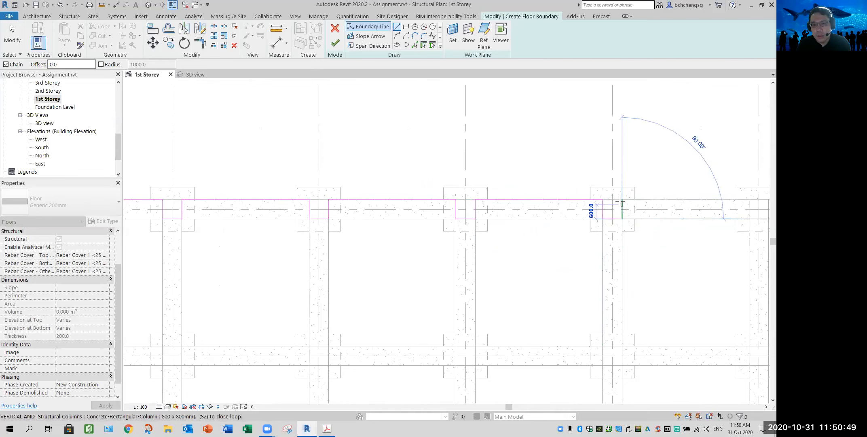
click(622, 199)
Extend the boundary along grid A to grid 6 and notch it 800 mm around the column there
middle_drag(673, 253, 511, 246)
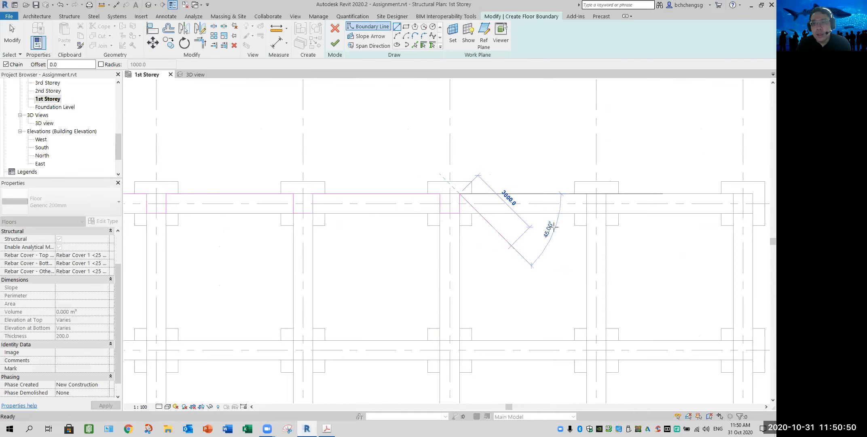
click(586, 200)
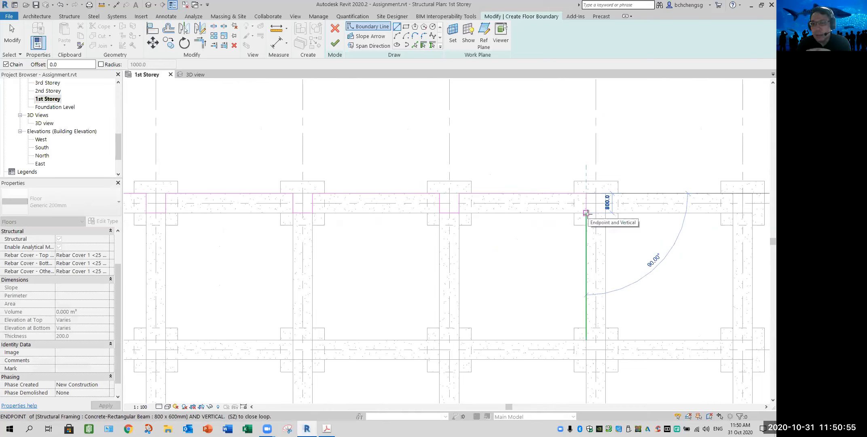
click(586, 212)
click(605, 212)
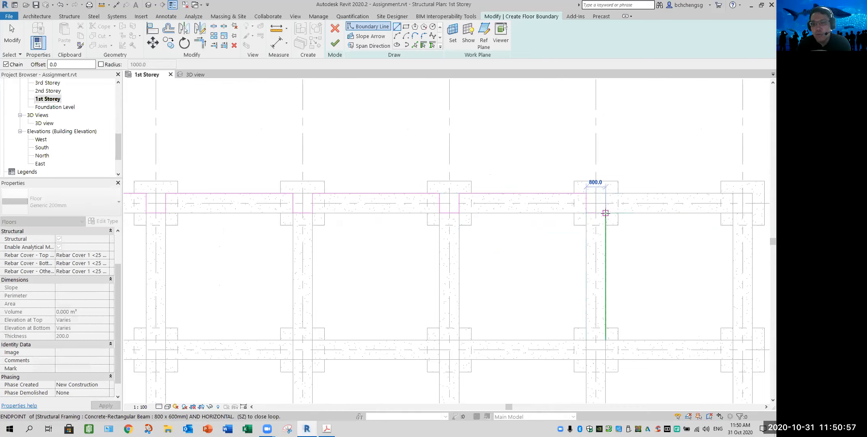
click(605, 193)
Extend the boundary 5200 mm along grid A to grid 7, step it around the inner corner of the corner column, and end the line chain
middle_drag(708, 274, 546, 269)
click(572, 189)
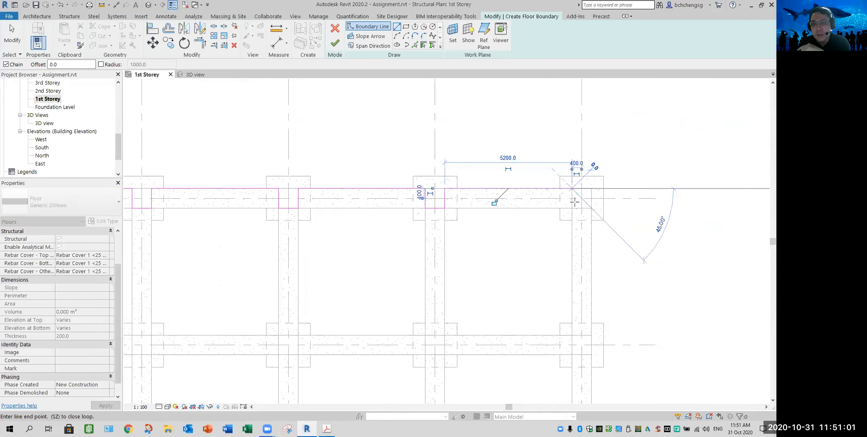
click(591, 208)
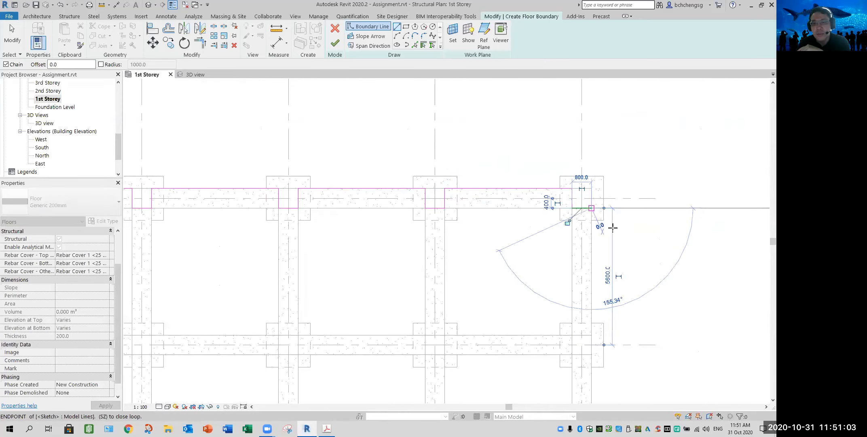
key(Escape)
key(Escape)
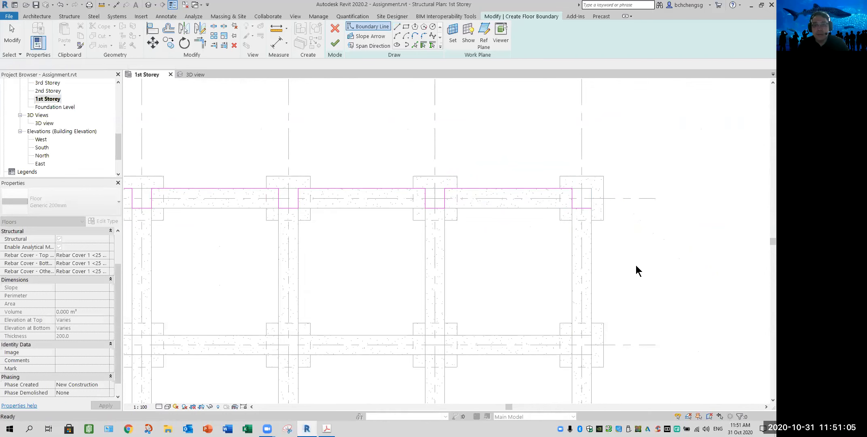
Mirror a copy of all boundary lines along grid 1 about grid 4 to form the opposite side along grid 7
scroll(636, 264, down, 2)
scroll(634, 283, down, 2)
middle_drag(637, 285, 659, 174)
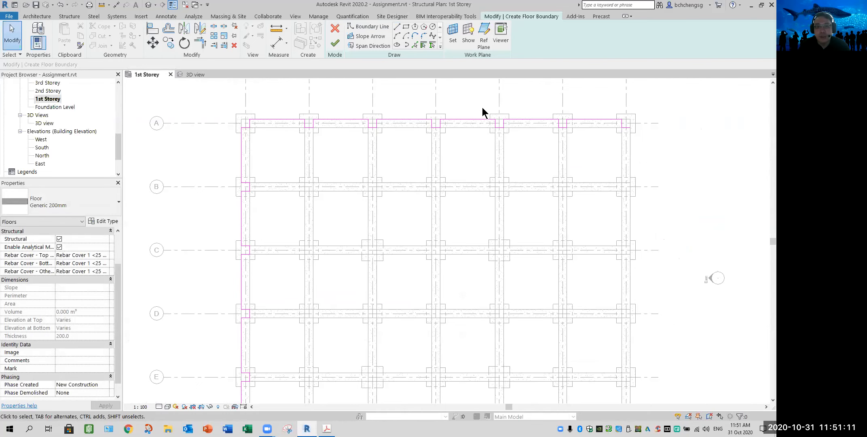
mouse_move(475, 306)
middle_down()
mouse_move(482, 257)
mouse_move(468, 296)
mouse_move(475, 294)
middle_up()
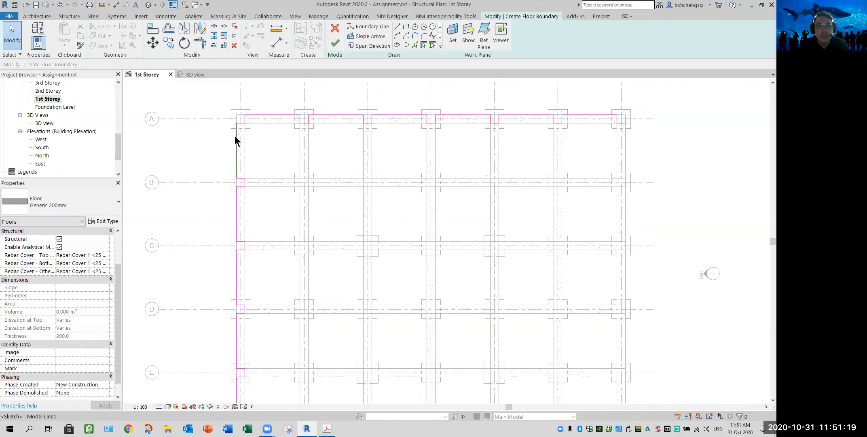
scroll(260, 223, down, 3)
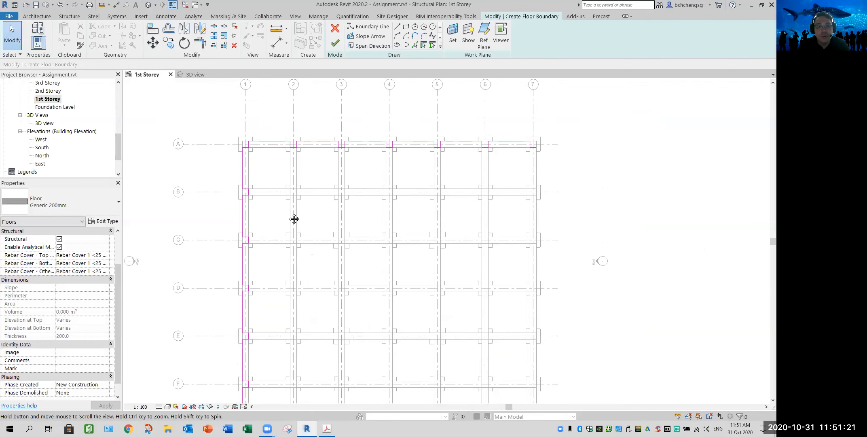
drag(274, 213, 269, 293)
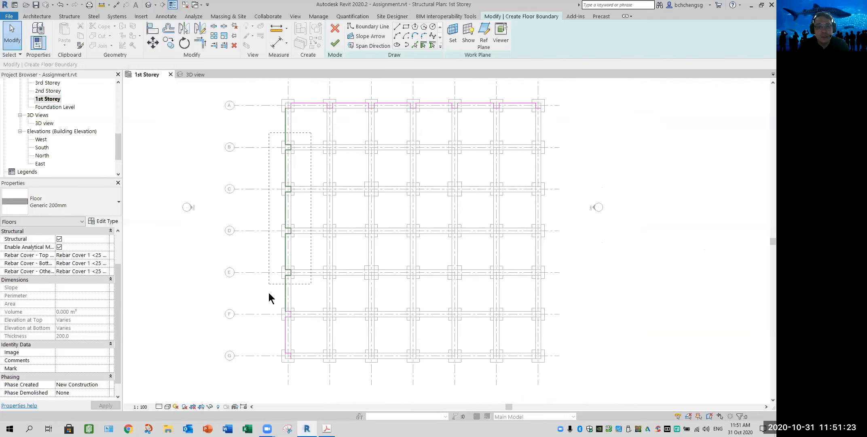
drag(258, 362, 259, 362)
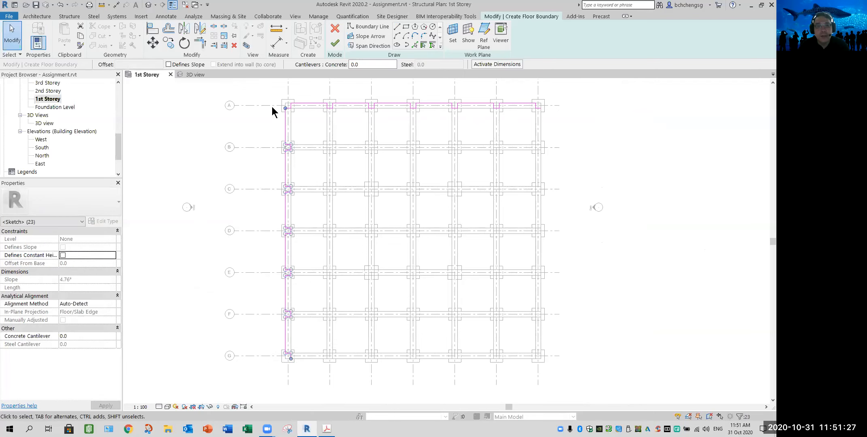
scroll(271, 107, up, 5)
scroll(395, 171, down, 3)
middle_drag(339, 203, 401, 201)
scroll(505, 265, down, 2)
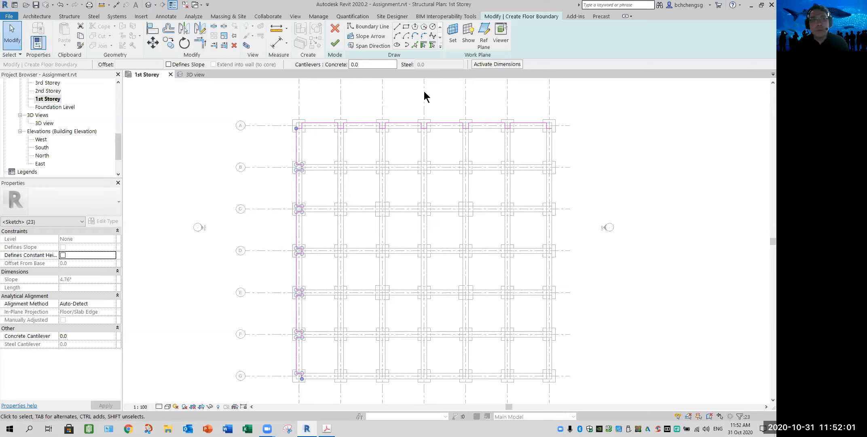
click(184, 29)
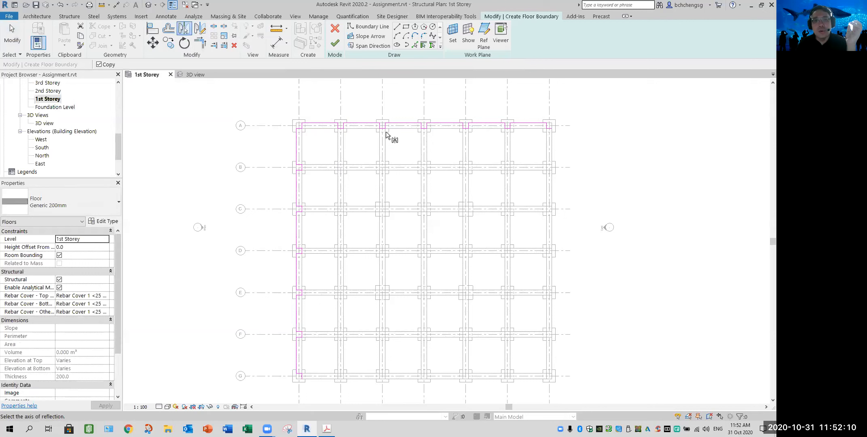
click(422, 103)
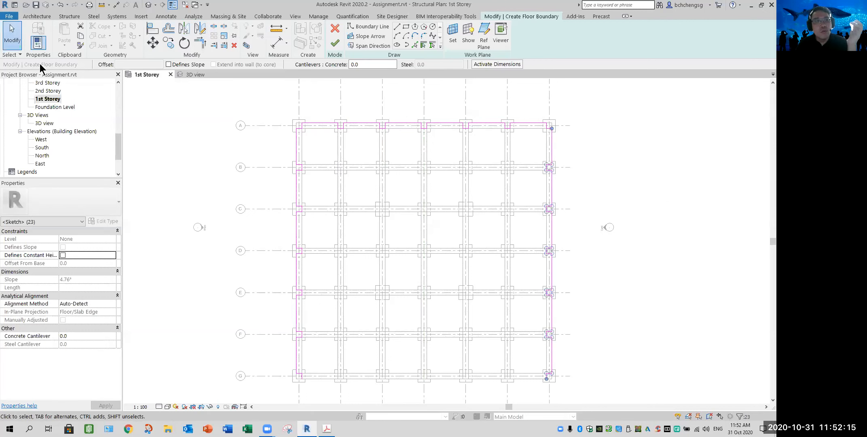
click(12, 35)
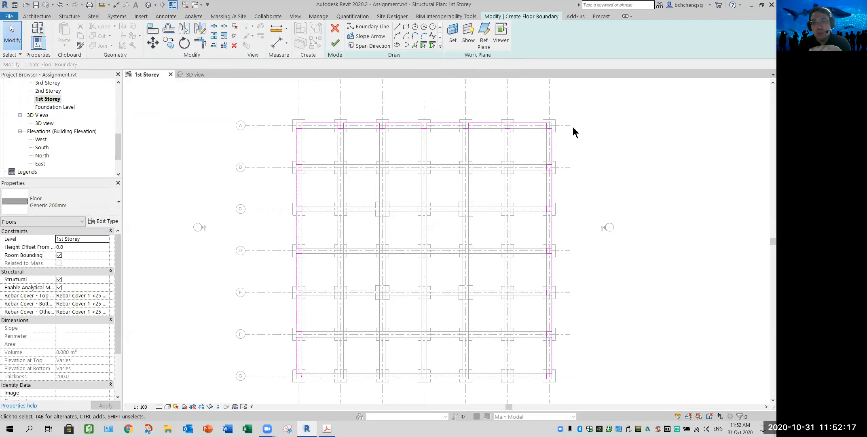
Mirror the boundary lines between the corners along grid A about grid D to form the opposite side along grid G
scroll(573, 127, up, 2)
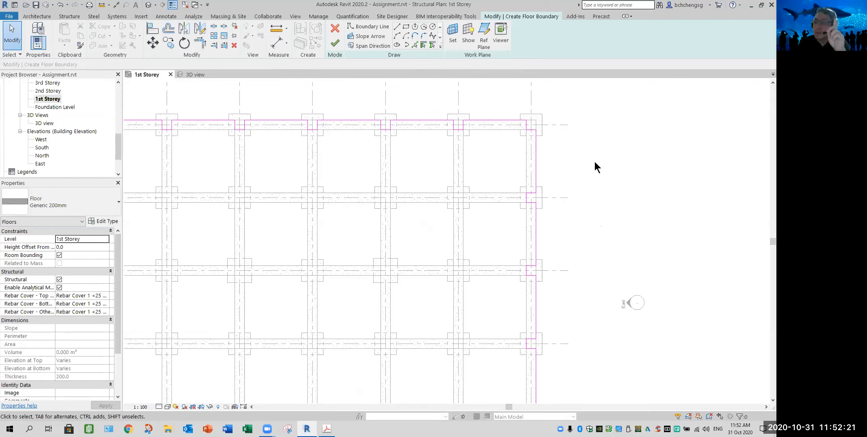
scroll(600, 210, down, 3)
middle_drag(579, 290, 591, 245)
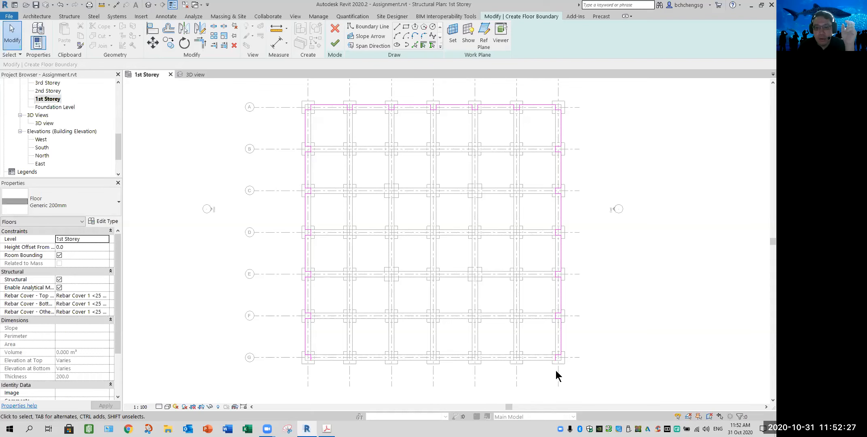
scroll(526, 369, up, 3)
middle_drag(543, 356, 619, 315)
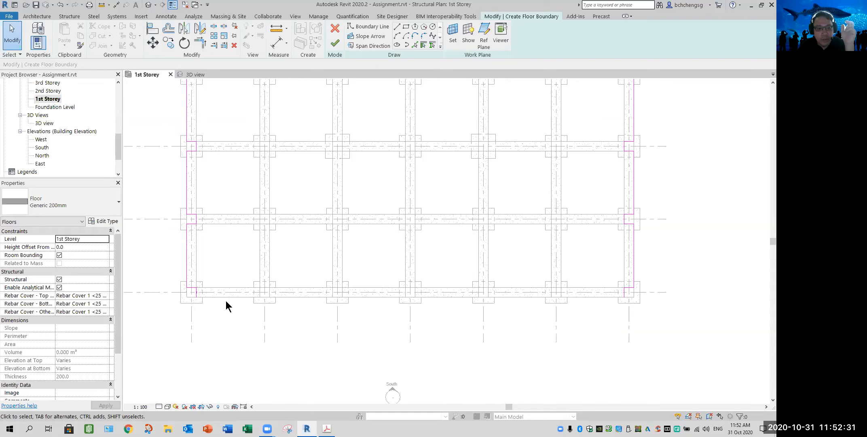
scroll(351, 190, down, 2)
middle_drag(352, 190, 338, 385)
middle_drag(302, 151, 303, 247)
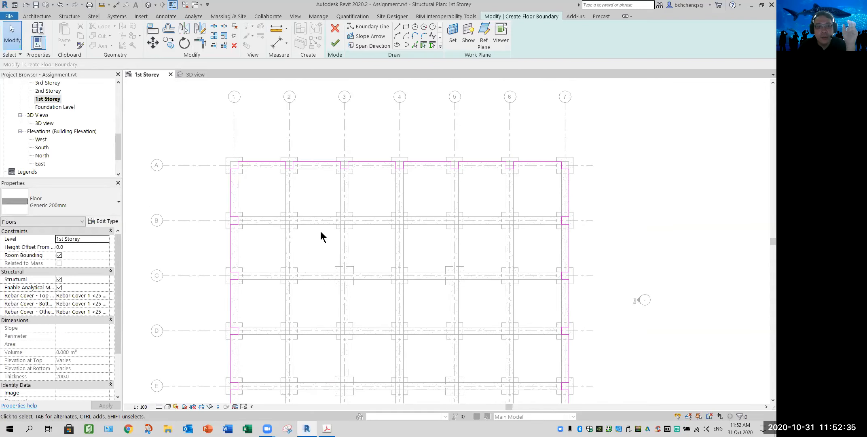
drag(537, 142, 321, 173)
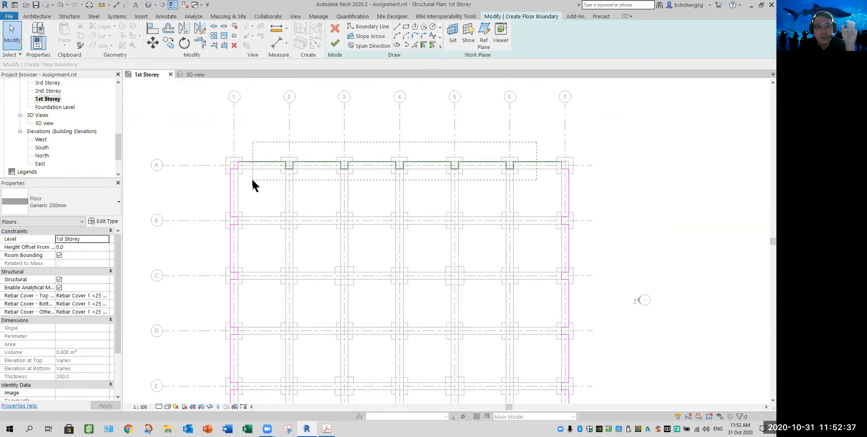
drag(252, 180, 252, 180)
scroll(358, 241, down, 3)
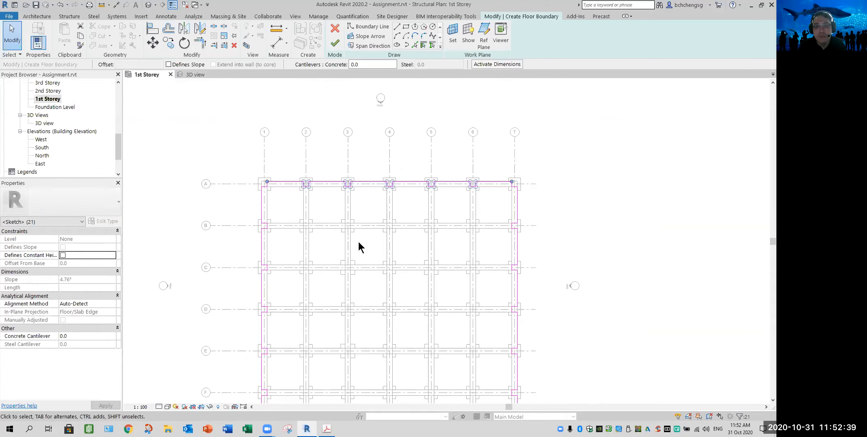
middle_drag(365, 270, 390, 199)
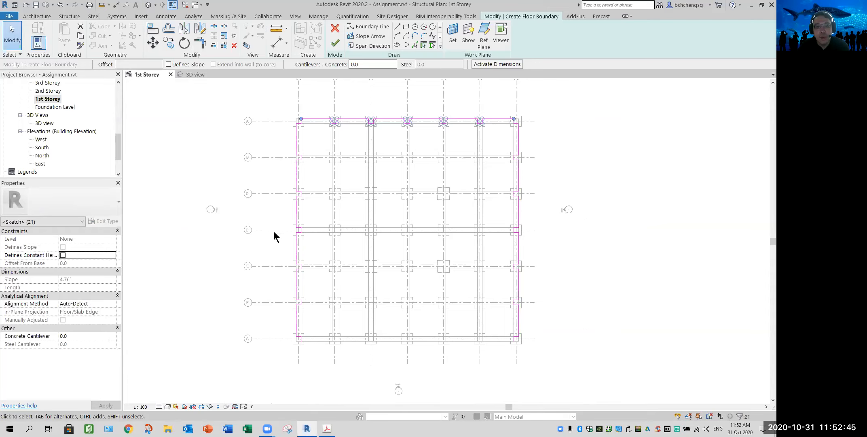
click(184, 31)
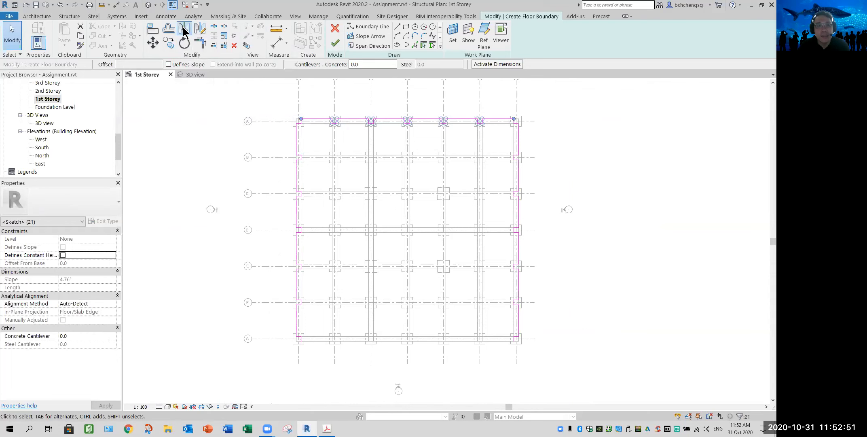
click(270, 230)
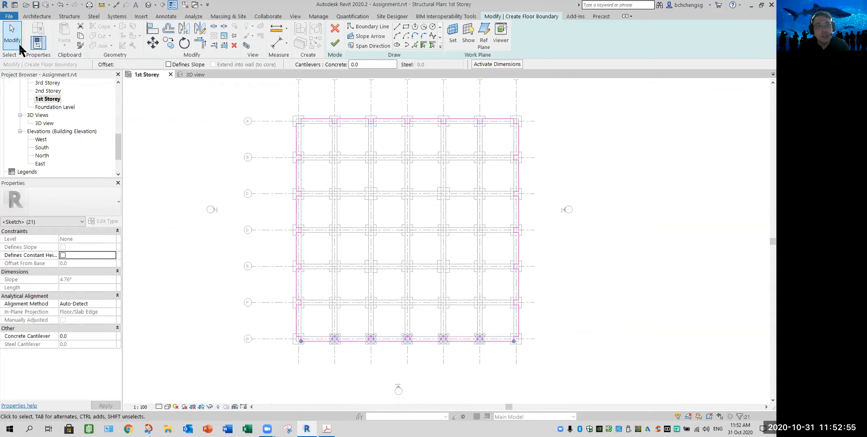
click(192, 164)
Sketch an 800 x 800 mm rectangular opening around the interior column at grid intersection F-2
scroll(406, 362, up, 2)
scroll(405, 366, up, 1)
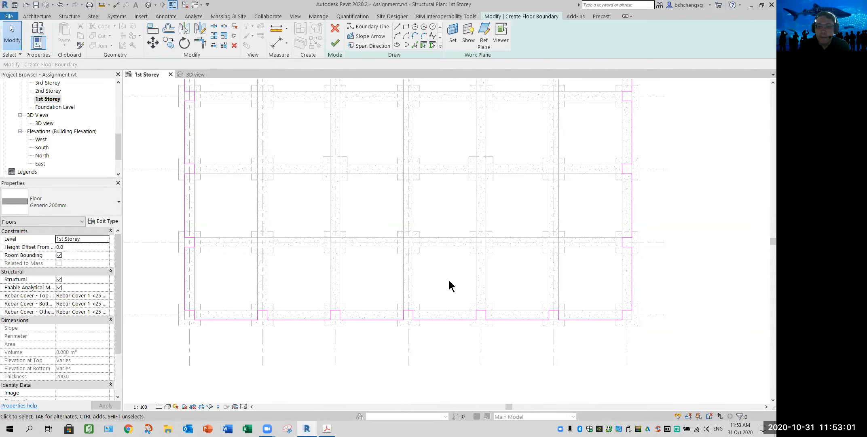
scroll(445, 277, down, 2)
scroll(404, 348, up, 2)
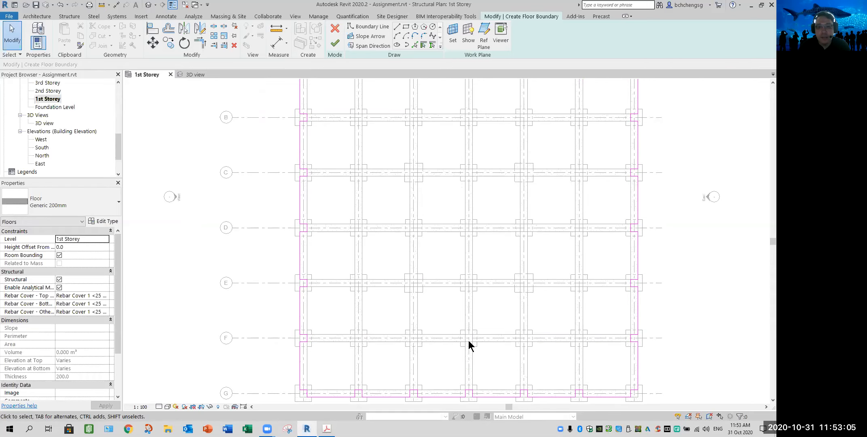
scroll(347, 345, up, 5)
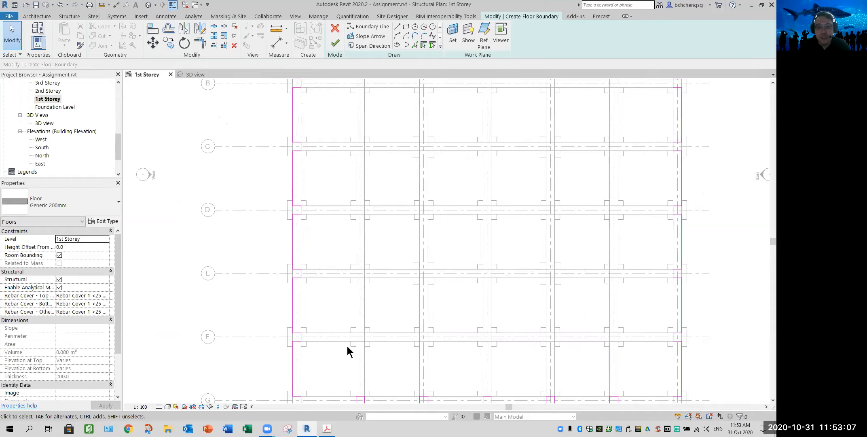
click(406, 26)
click(371, 310)
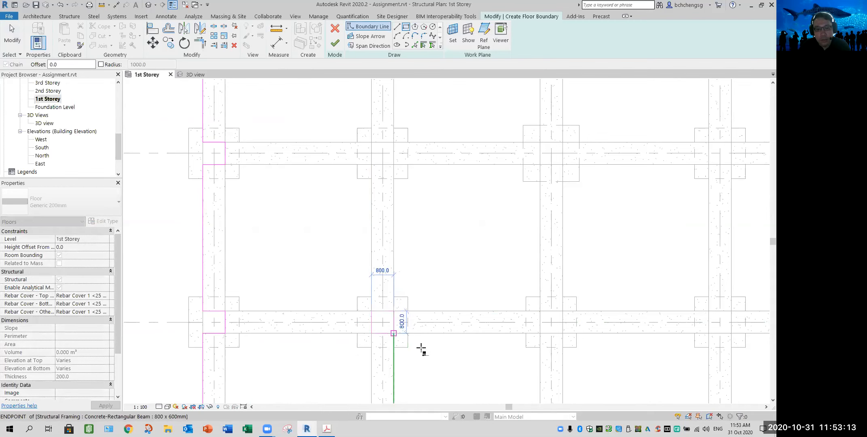
click(393, 333)
key(Escape)
key(Escape)
Copy the square opening at F-2 with multiple copies enabled and place the first copy at grid 3
scroll(455, 322, down, 2)
scroll(454, 322, down, 3)
middle_drag(473, 347, 323, 353)
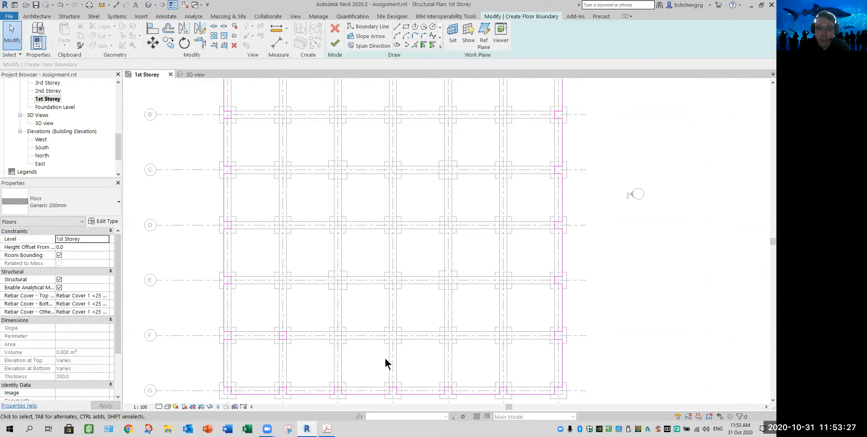
drag(262, 305, 307, 357)
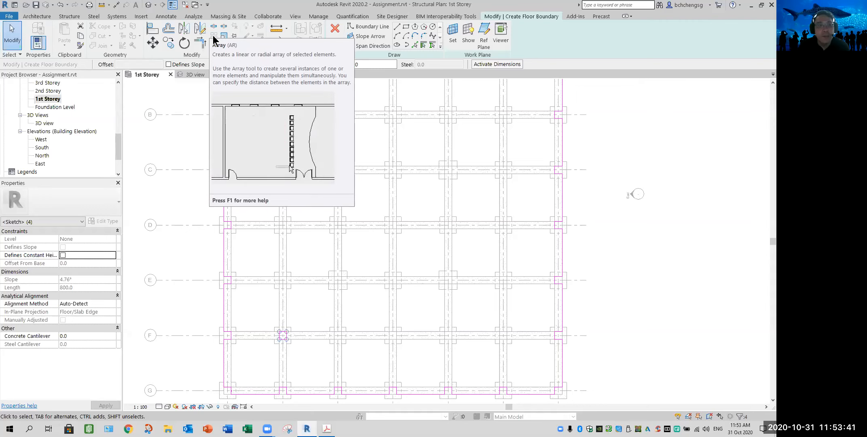
click(168, 45)
scroll(312, 339, up, 5)
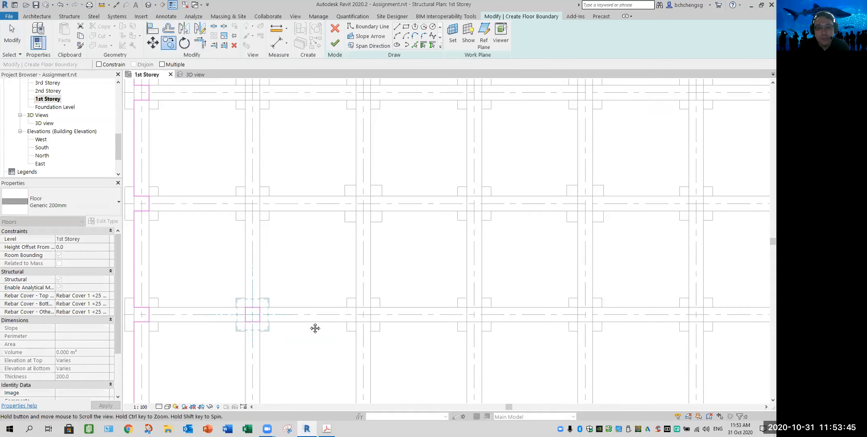
click(162, 65)
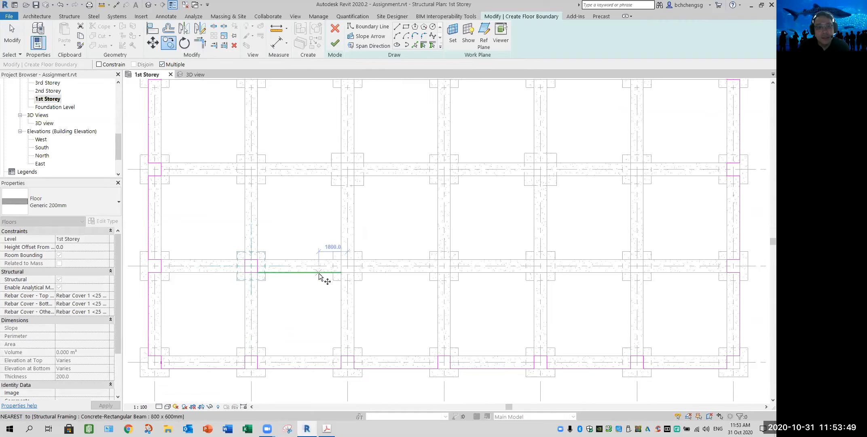
click(251, 268)
click(347, 265)
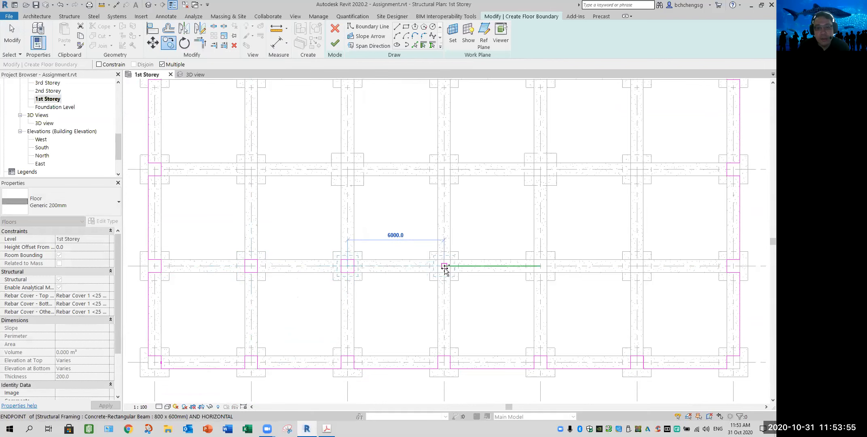
Place further copies of the square opening along grid F at the columns on grids 4, 5 and 6
middle_drag(362, 326, 311, 327)
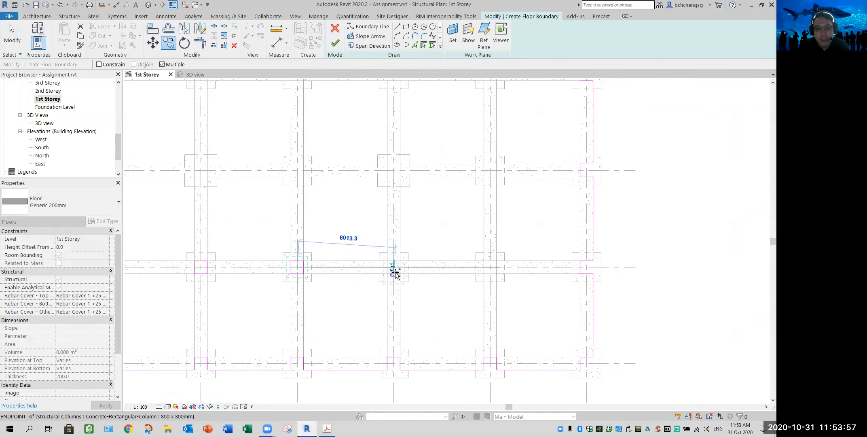
click(395, 269)
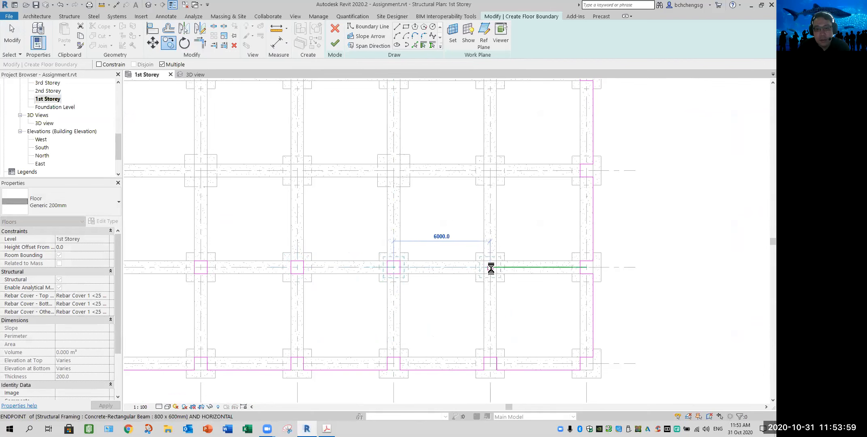
click(490, 267)
click(12, 34)
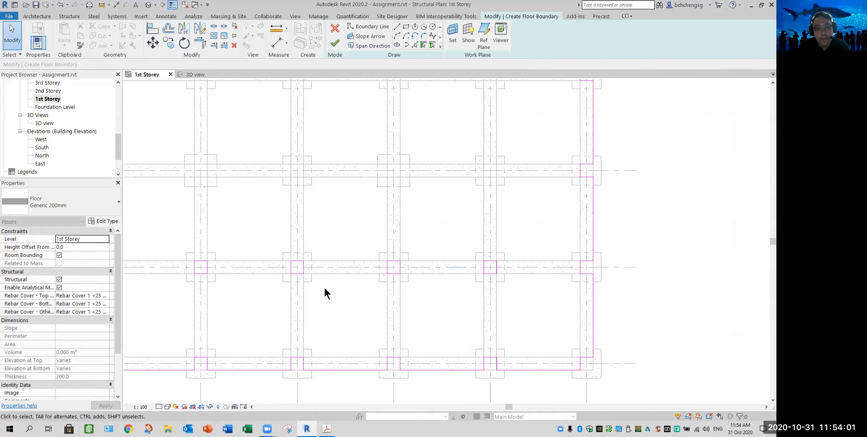
Inspect the copied column openings along grid F and toggle the Thin Lines display
scroll(368, 301, down, 2)
middle_drag(368, 301, 459, 321)
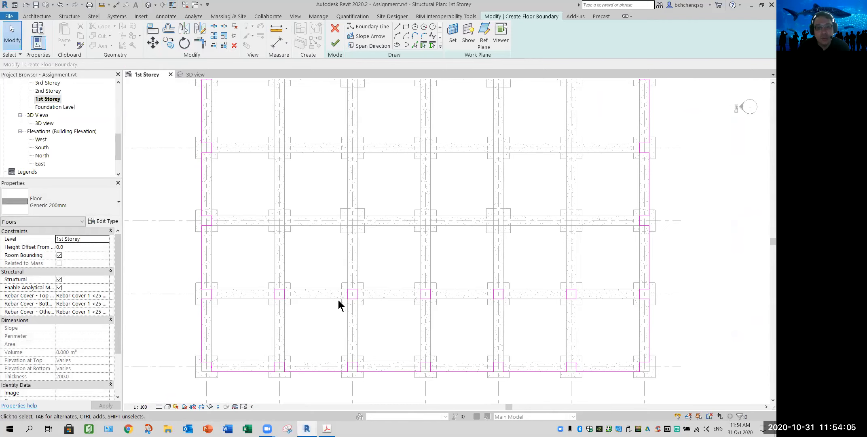
scroll(338, 301, up, 5)
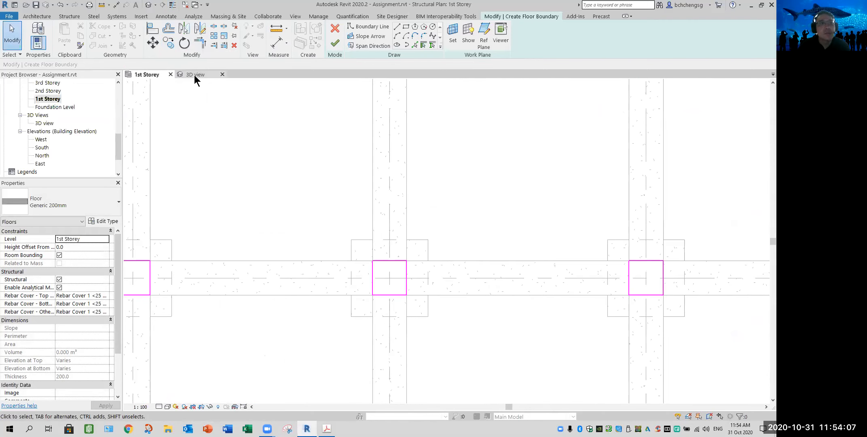
scroll(287, 216, up, 2)
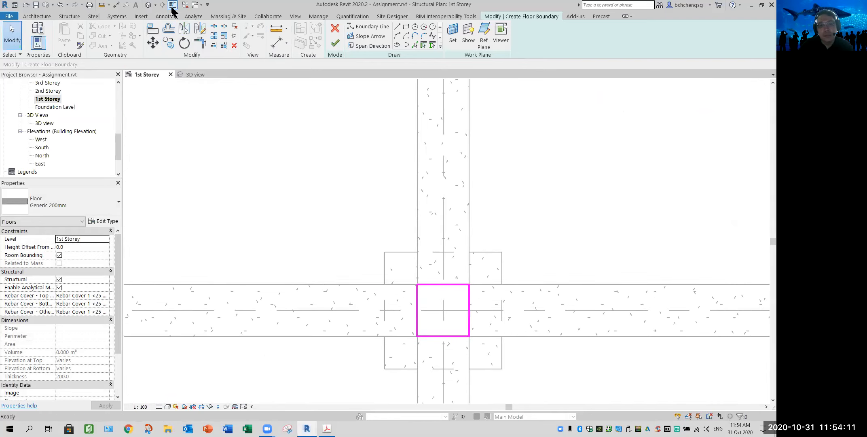
scroll(290, 157, down, 6)
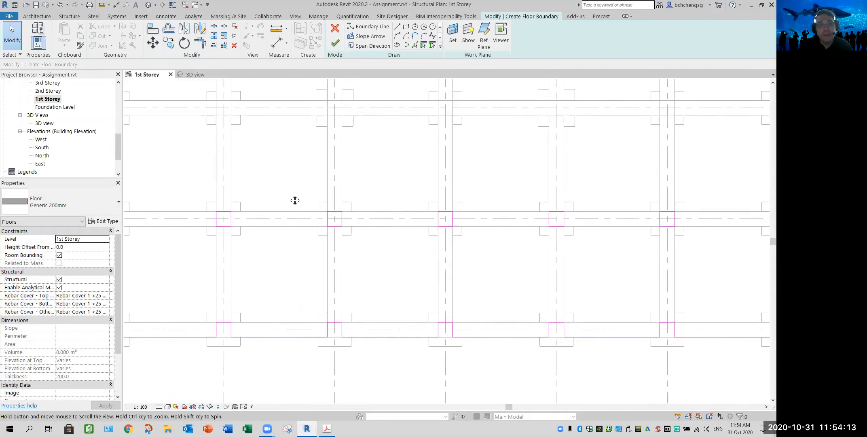
click(172, 5)
Copy the row of five square openings on grid F to the columns along grids E and D
scroll(314, 198, down, 2)
middle_drag(314, 203, 324, 296)
mouse_move(241, 248)
mouse_down()
mouse_move(386, 311)
mouse_move(568, 327)
mouse_move(645, 316)
mouse_up()
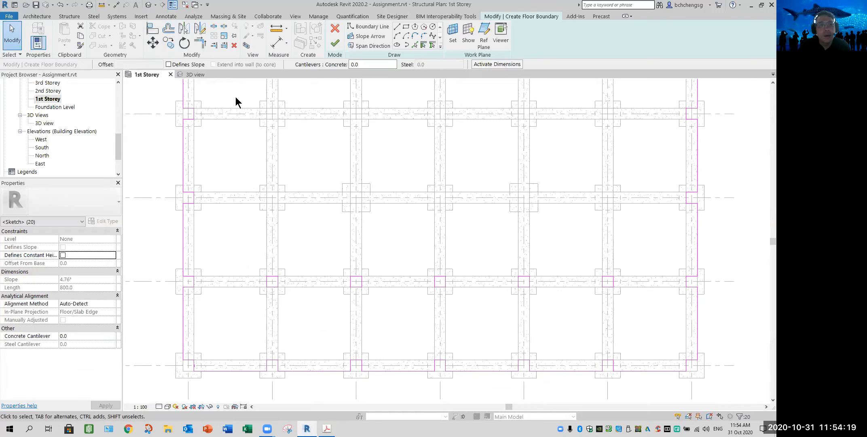
click(168, 45)
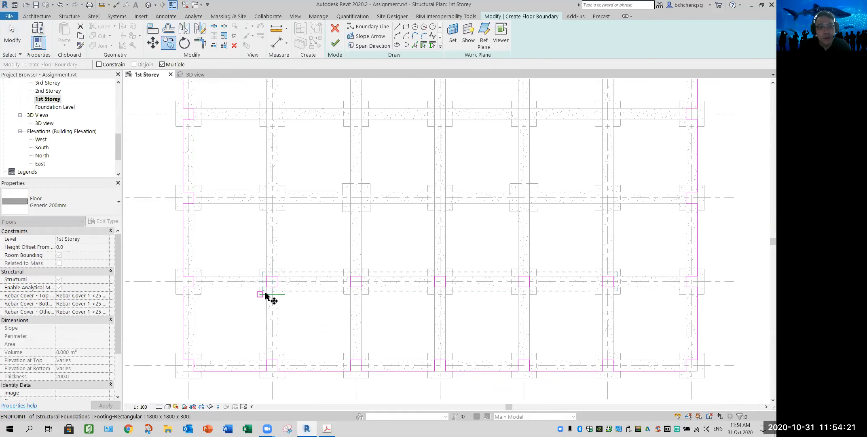
click(272, 282)
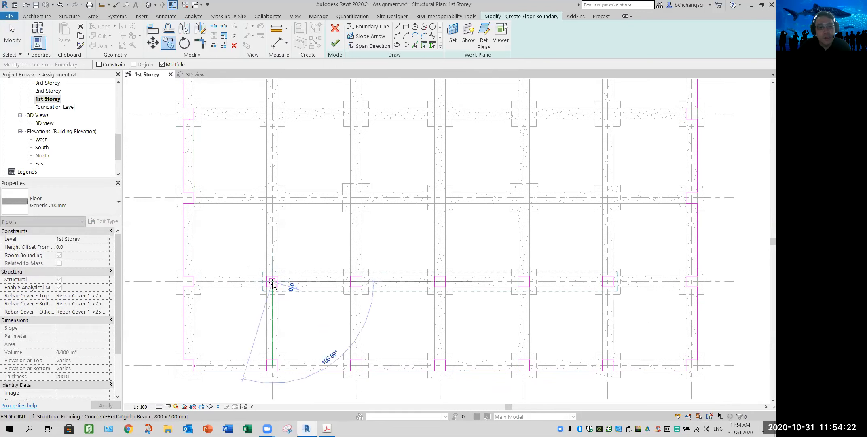
click(272, 197)
middle_drag(289, 225, 310, 349)
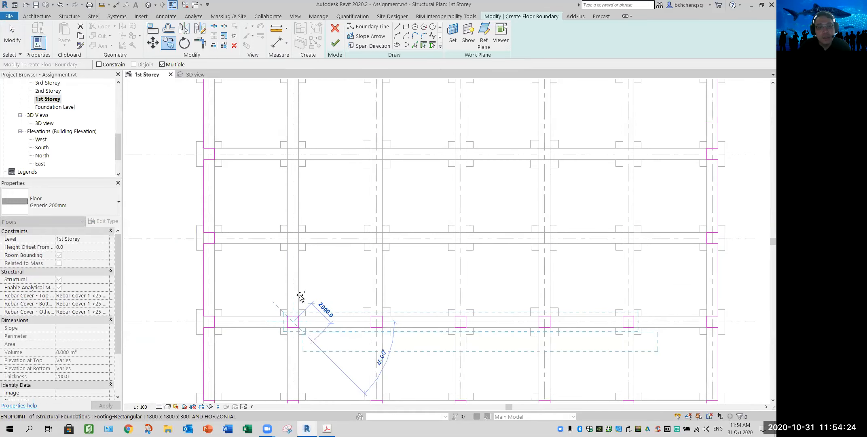
click(291, 238)
Place further copies of the row of openings at grids C and B, and end the copying
scroll(314, 258, up, 1)
middle_drag(313, 258, 325, 365)
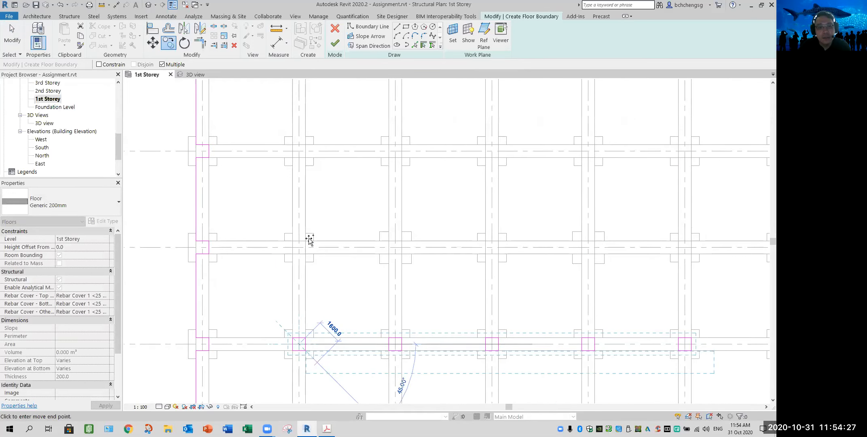
scroll(309, 286, up, 2)
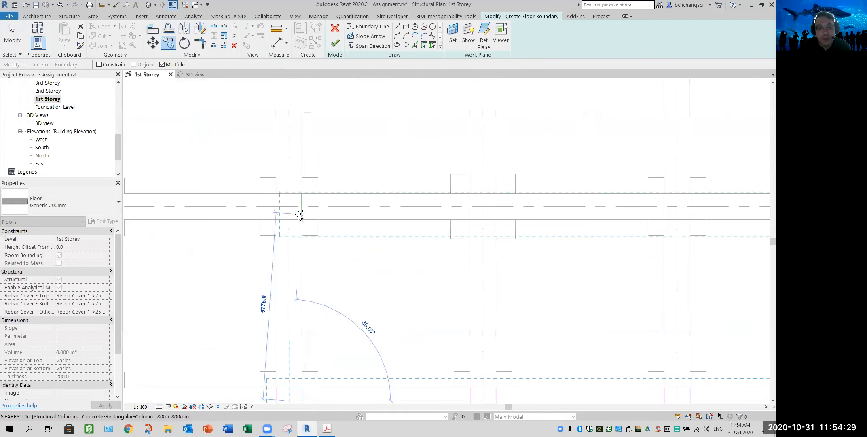
click(289, 207)
middle_drag(352, 237, 355, 367)
click(299, 233)
scroll(371, 304, down, 2)
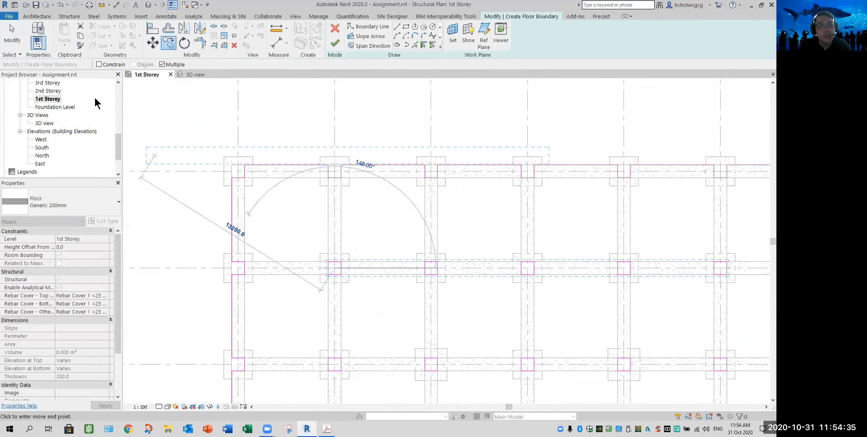
click(12, 39)
Check the complete boundary sketch and finish it to create the 200 mm floor slab with its column openings
scroll(382, 319, down, 3)
middle_drag(352, 251, 327, 192)
scroll(327, 196, down, 1)
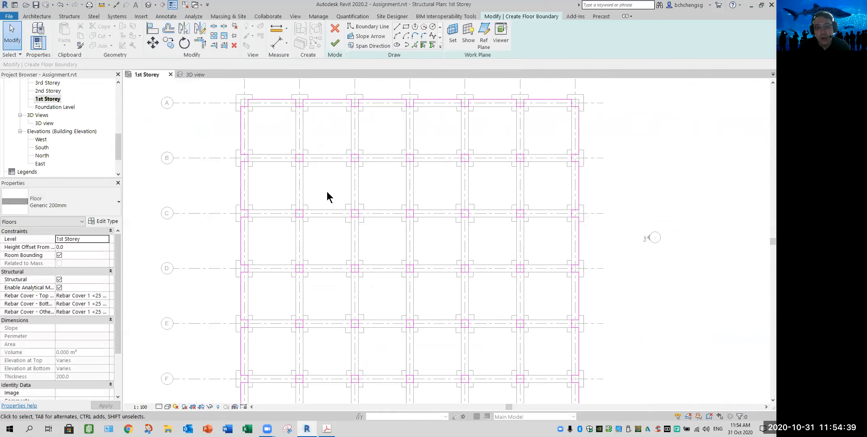
scroll(332, 207, down, 1)
middle_drag(599, 346, 617, 329)
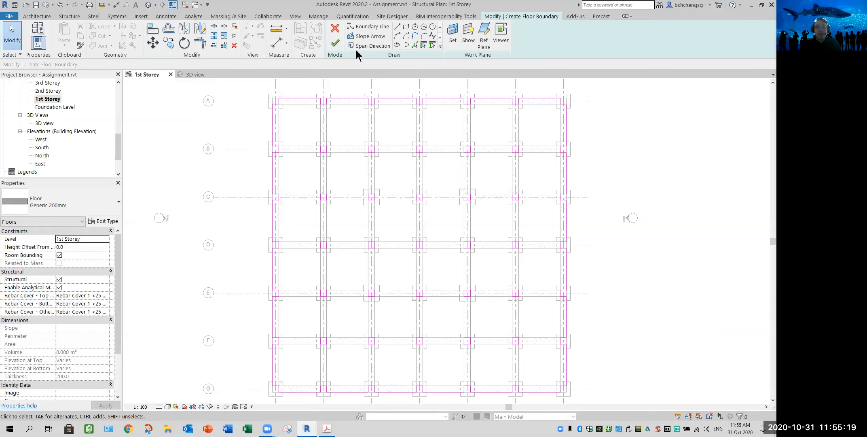
click(336, 43)
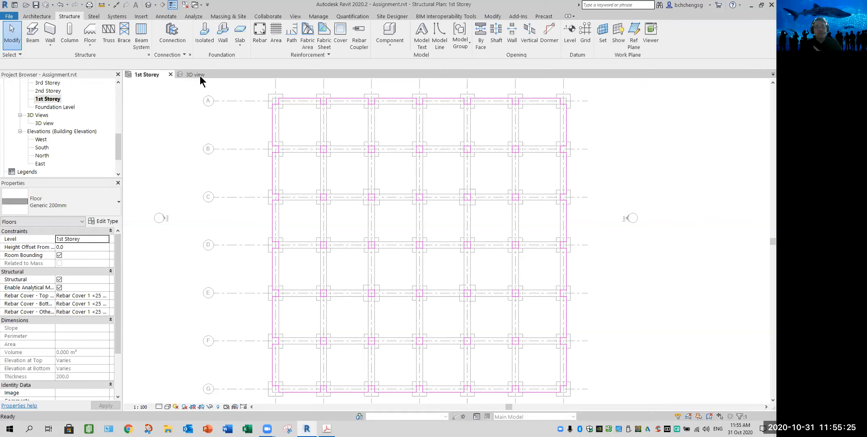
Switch to the 3D view and examine the new 1st Storey slab around its corner and perimeter columns
click(198, 75)
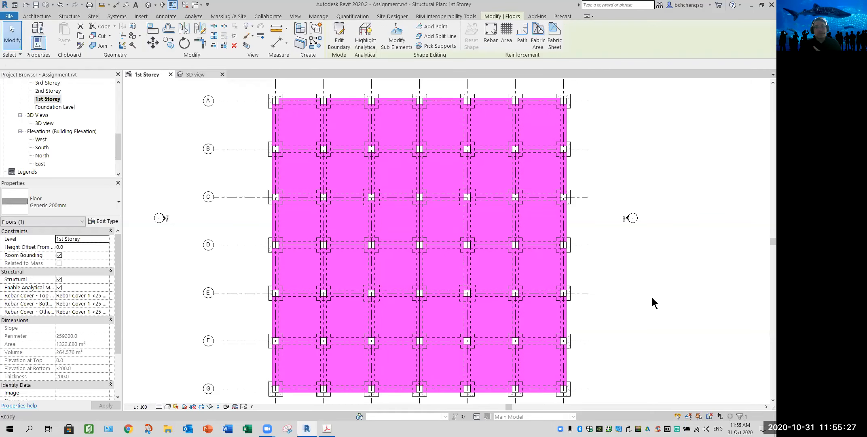
click(481, 321)
shift+middle_drag(463, 326, 440, 328)
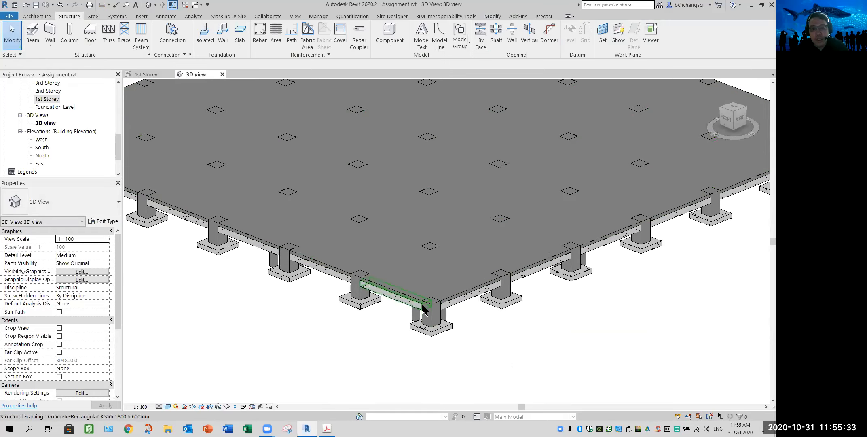
scroll(472, 320, up, 4)
scroll(471, 316, down, 2)
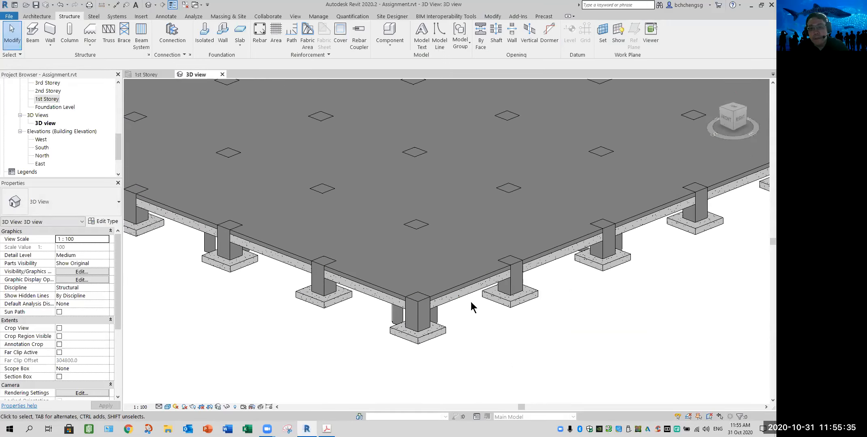
Select the floor slab and examine its column notches and openings against the beams below, ending with it deselected
click(495, 309)
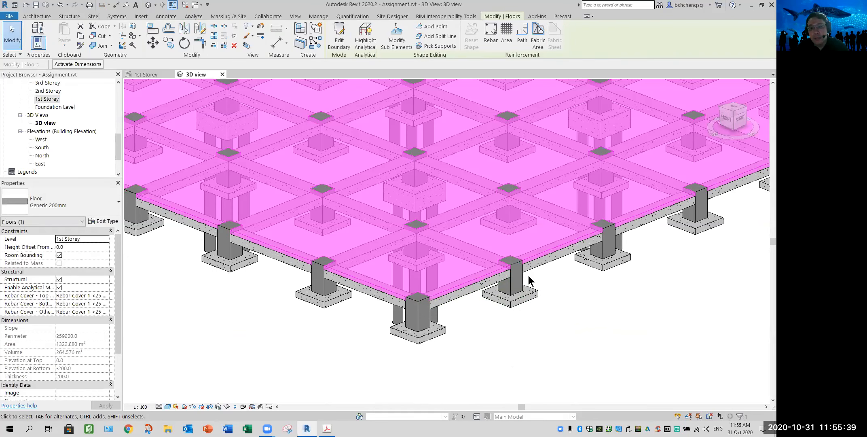
scroll(483, 296, up, 4)
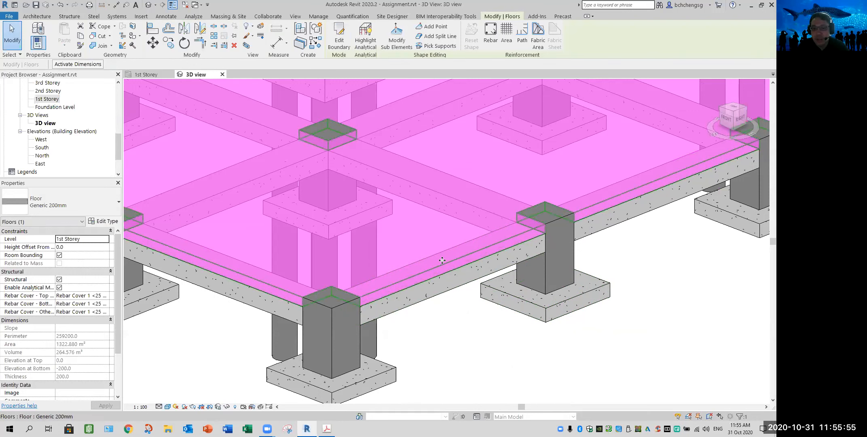
click(464, 328)
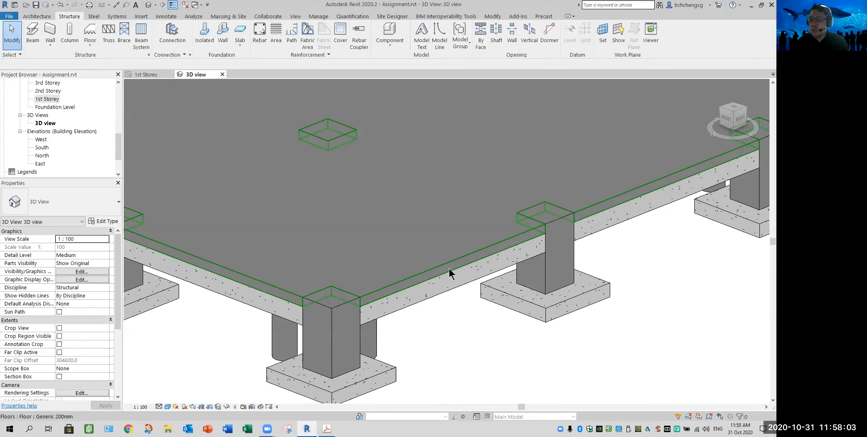
click(471, 347)
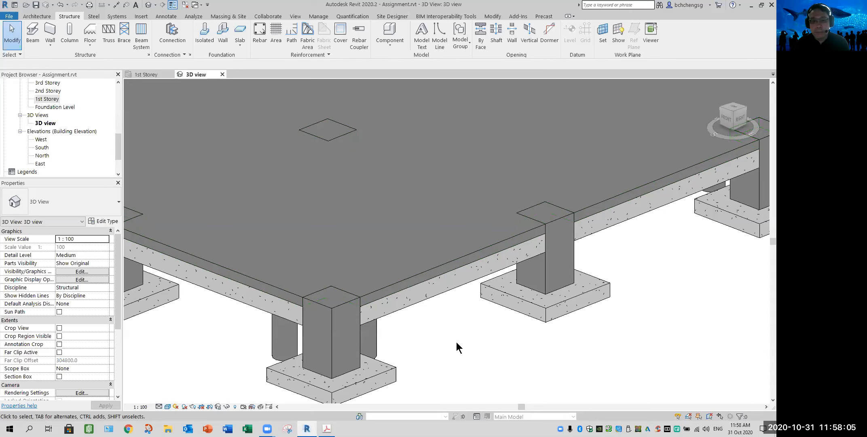
scroll(456, 341, down, 2)
scroll(456, 341, down, 4)
mouse_move(494, 349)
middle_down()
mouse_move(512, 345)
mouse_move(497, 356)
mouse_move(532, 378)
mouse_move(530, 263)
mouse_move(493, 260)
mouse_move(502, 368)
mouse_move(482, 347)
middle_up()
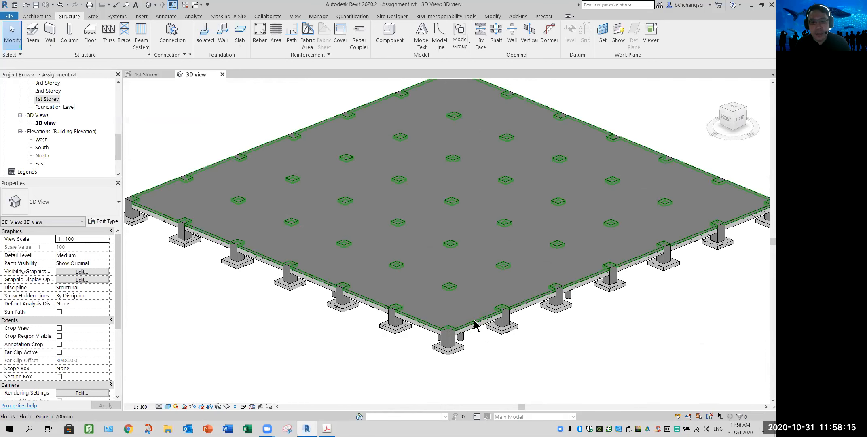
Reopen the slab's boundary sketch in 3D, review the column openings and finish editing without altering the boundary
click(483, 323)
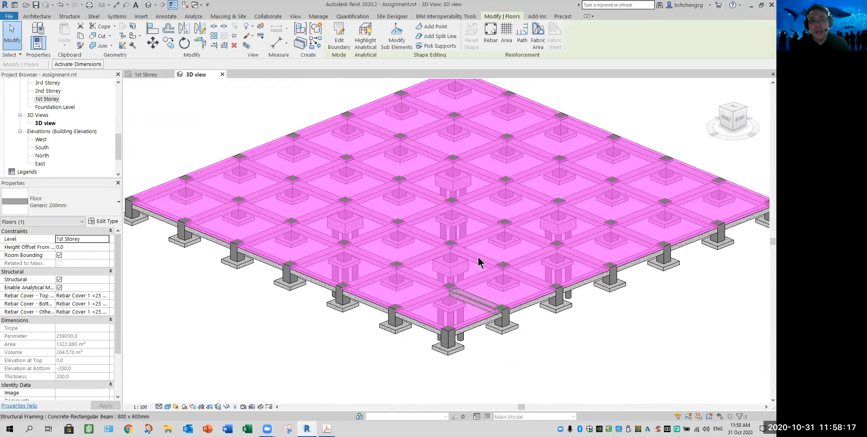
click(340, 45)
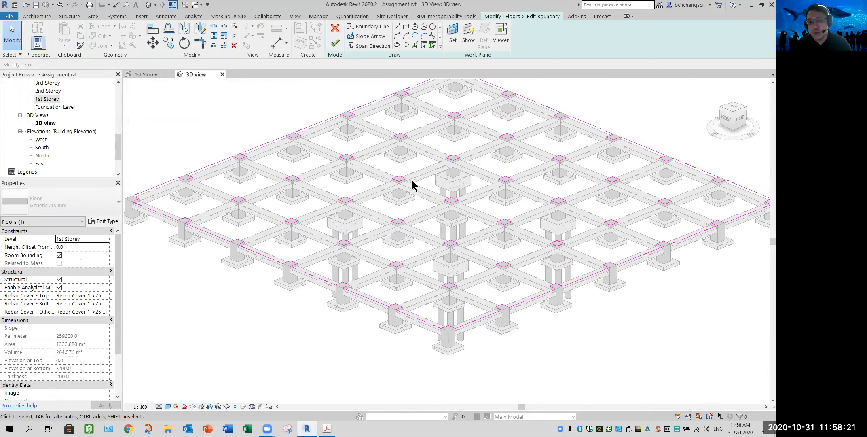
middle_drag(532, 332, 526, 355)
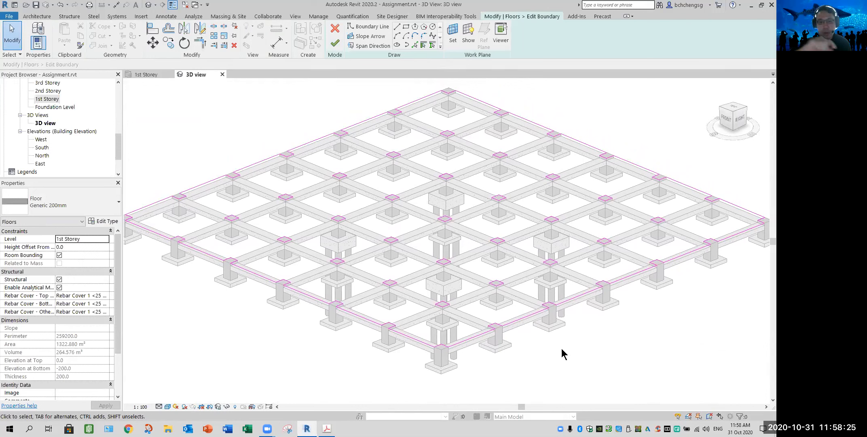
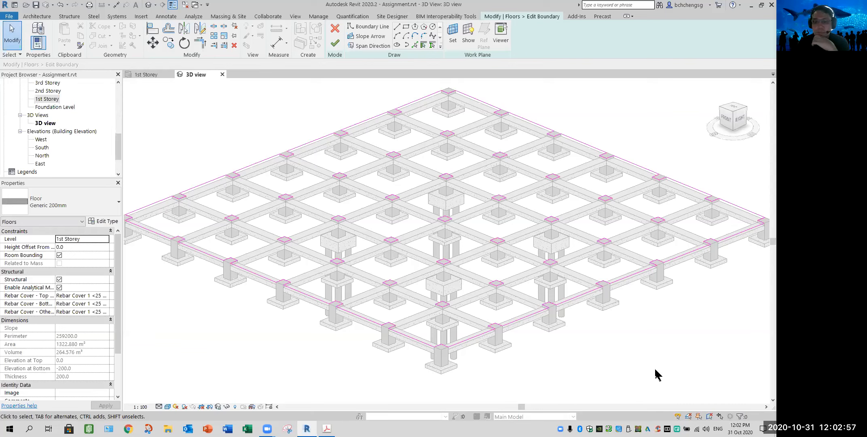
click(336, 45)
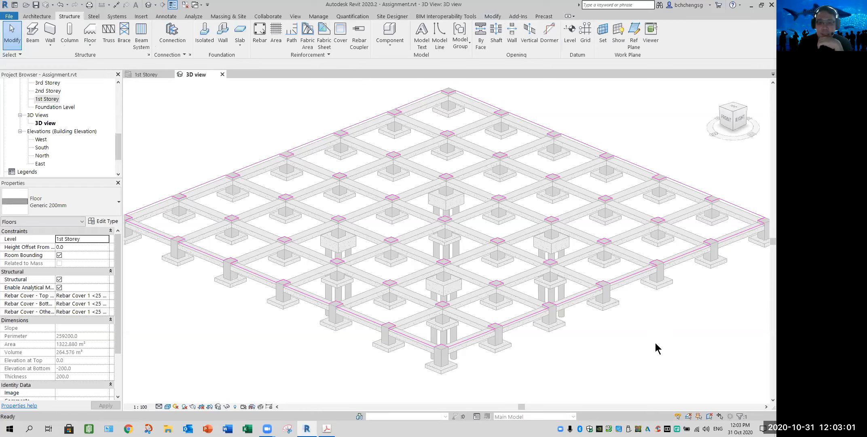
click(630, 347)
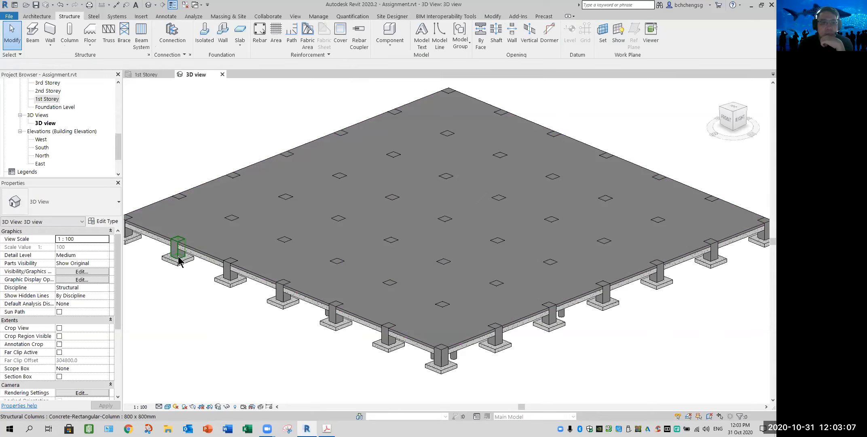
scroll(258, 341, down, 3)
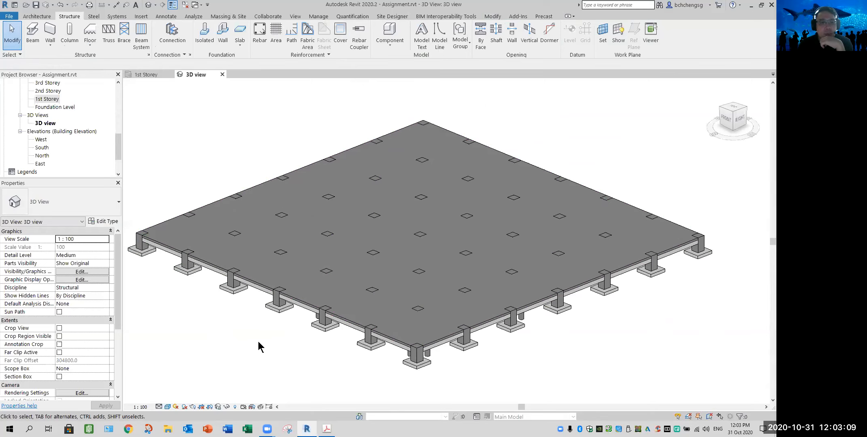
middle_drag(258, 341, 291, 345)
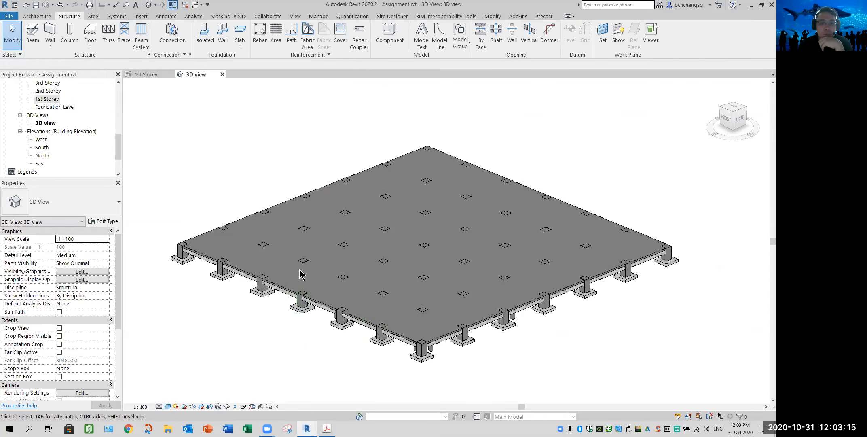
Switch to the assignment PDF in Adobe Acrobat, study the reference images of podium and tower structures, and return to Revit
click(327, 429)
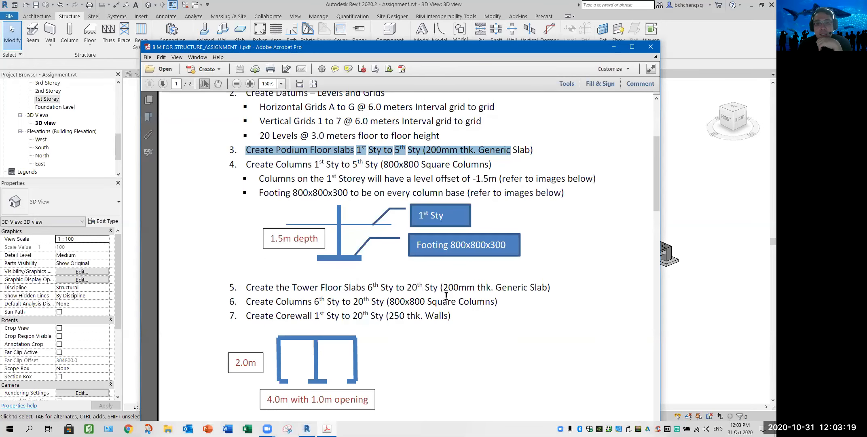
scroll(445, 294, down, 15)
scroll(446, 295, down, 3)
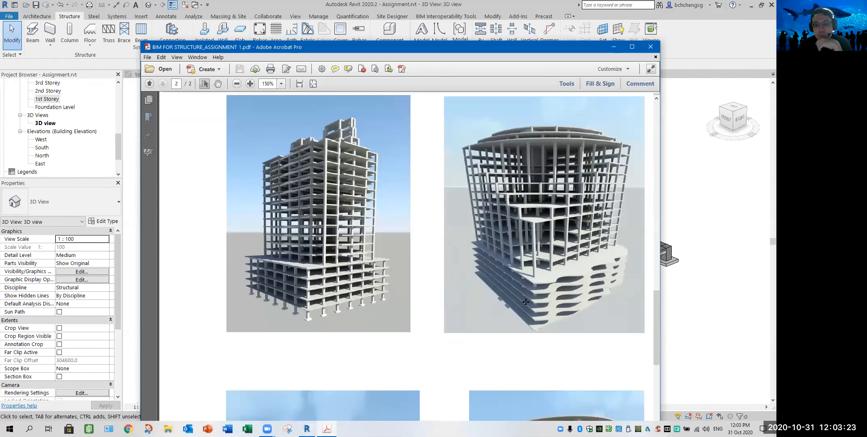
scroll(518, 321, down, 6)
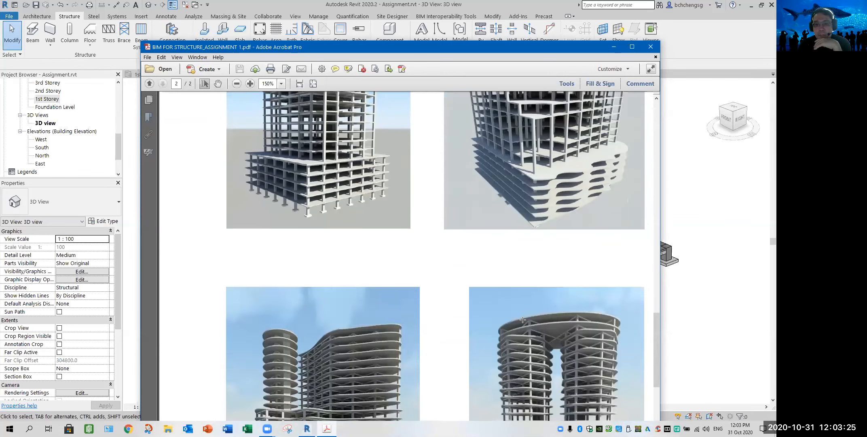
scroll(523, 320, down, 2)
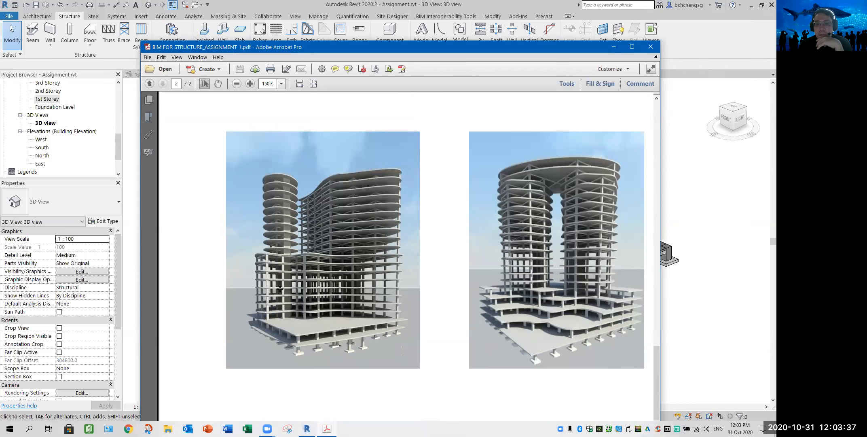
scroll(295, 294, down, 10)
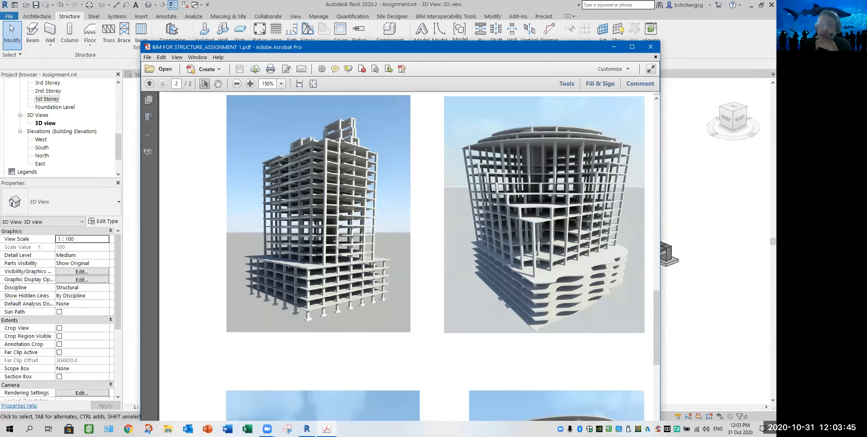
scroll(364, 262, down, 8)
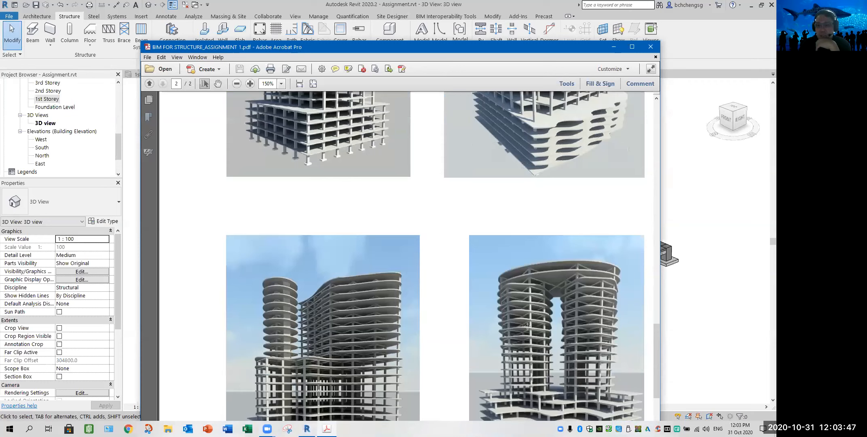
scroll(541, 322, down, 3)
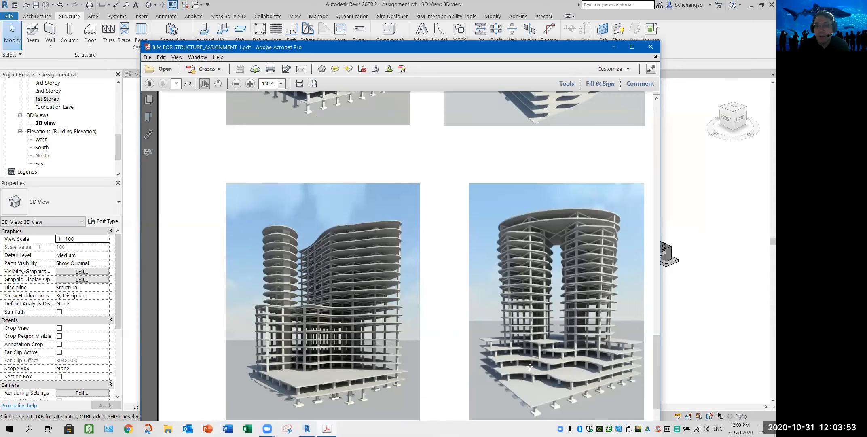
scroll(530, 366, up, 10)
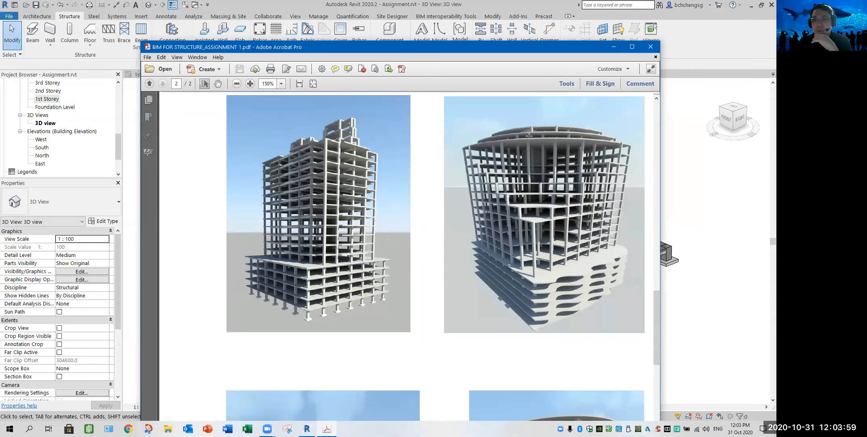
scroll(510, 291, down, 5)
scroll(511, 293, up, 3)
scroll(510, 292, down, 3)
scroll(510, 293, up, 3)
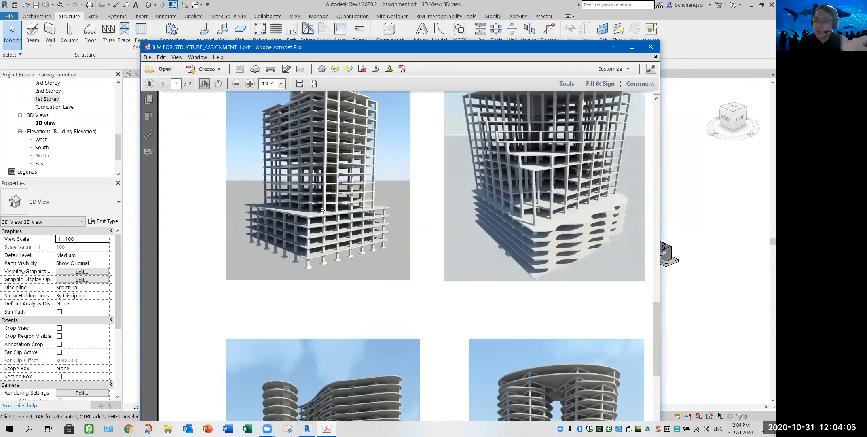
scroll(505, 337, down, 6)
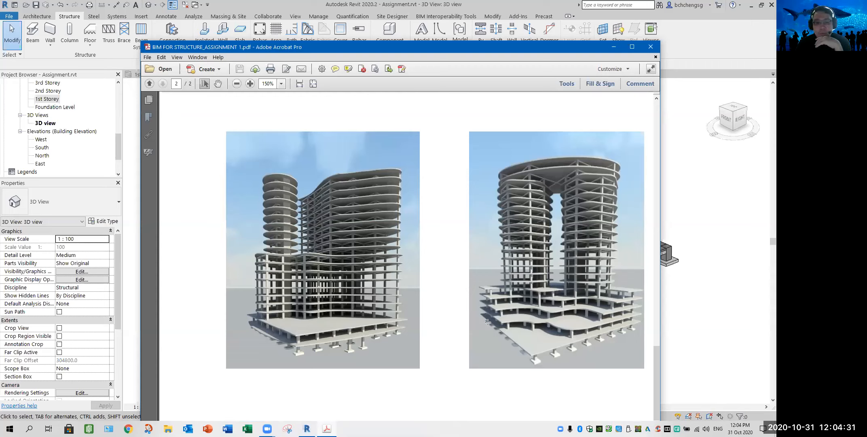
click(613, 47)
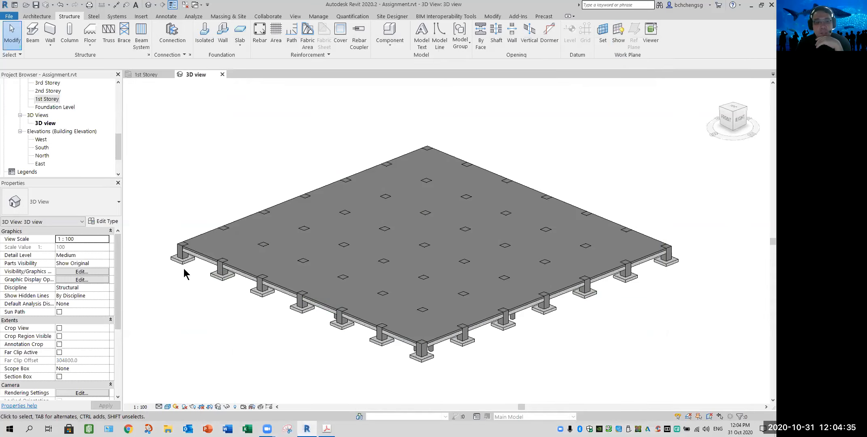
Inspect the slab's corner column up close, and compare it with the reference building images in the assignment PDF
scroll(185, 264, up, 3)
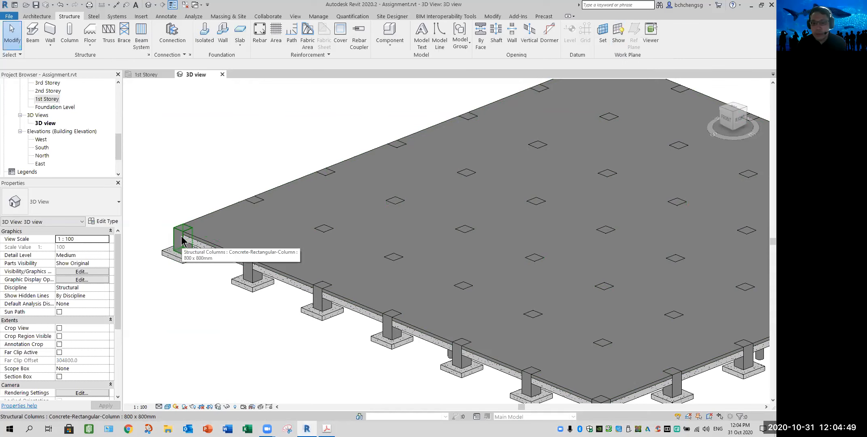
mouse_move(327, 428)
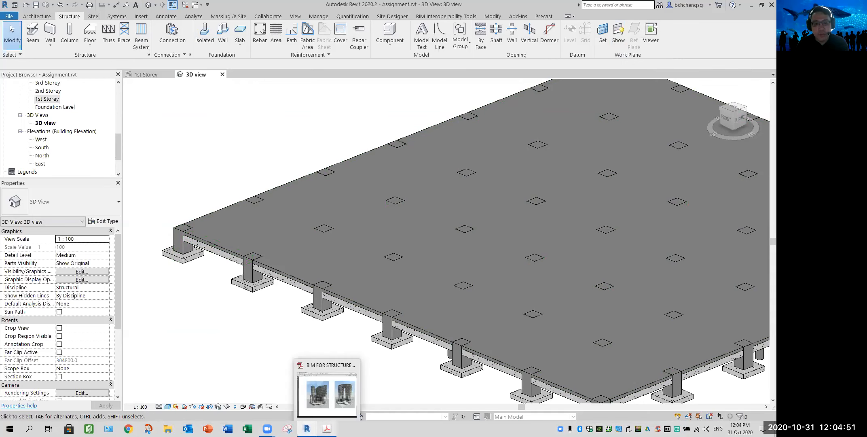
click(320, 399)
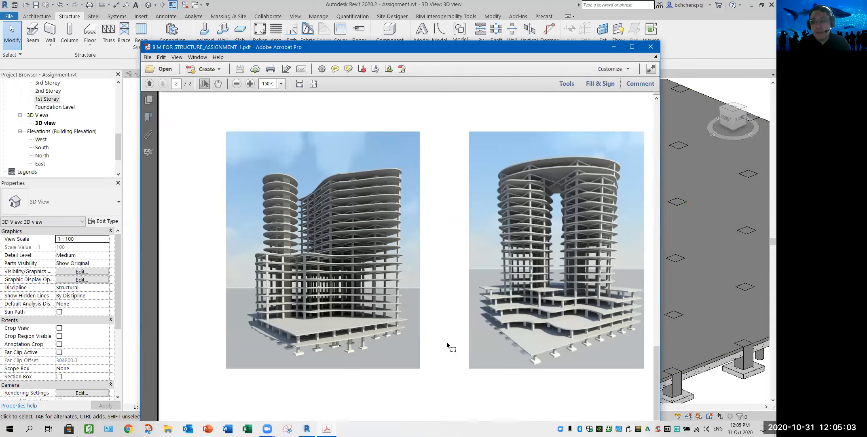
drag(371, 49, 366, 25)
scroll(429, 264, down, 3)
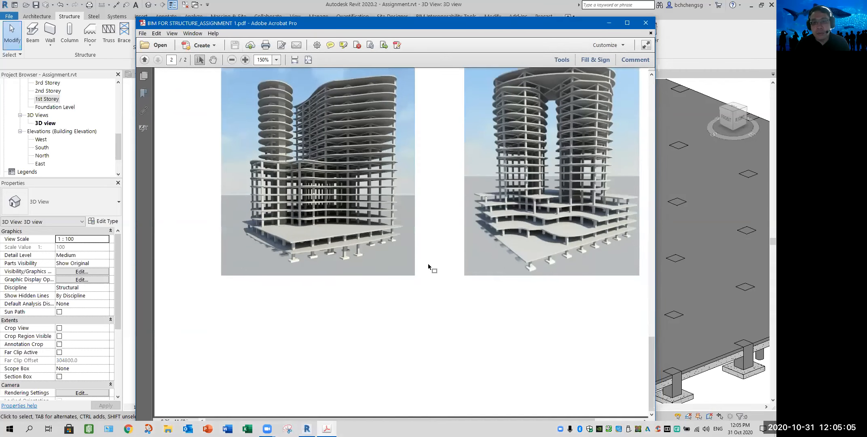
scroll(428, 264, up, 10)
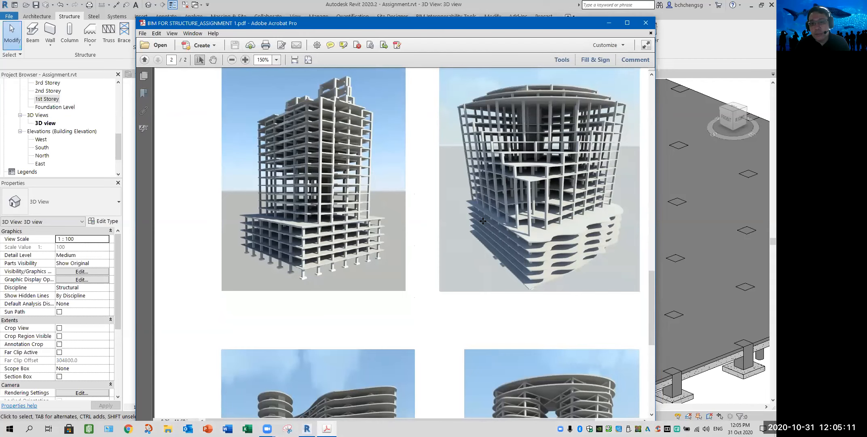
Return to the Revit model and switch to the 1st Storey structural plan, showing the whole grid
click(608, 24)
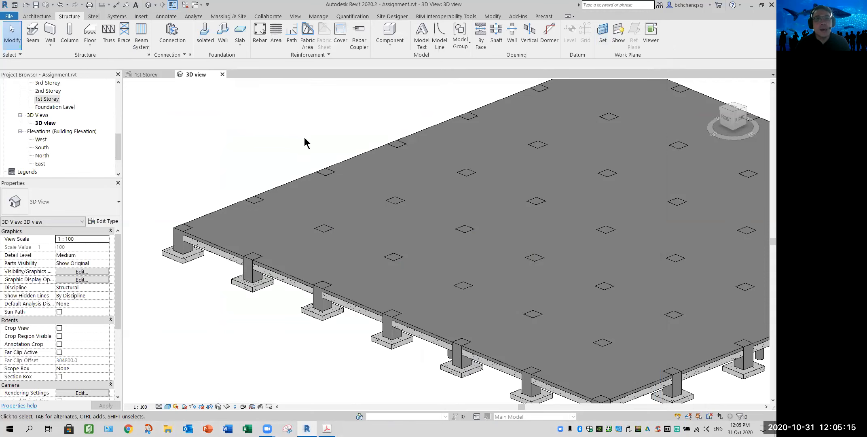
click(146, 74)
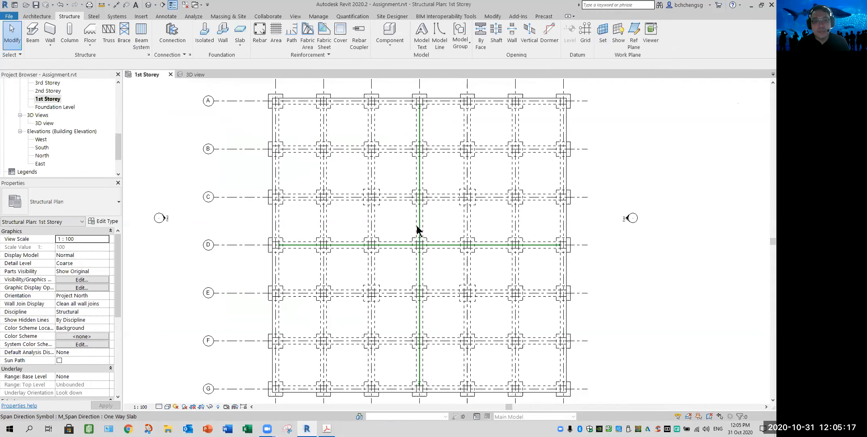
scroll(416, 228, down, 1)
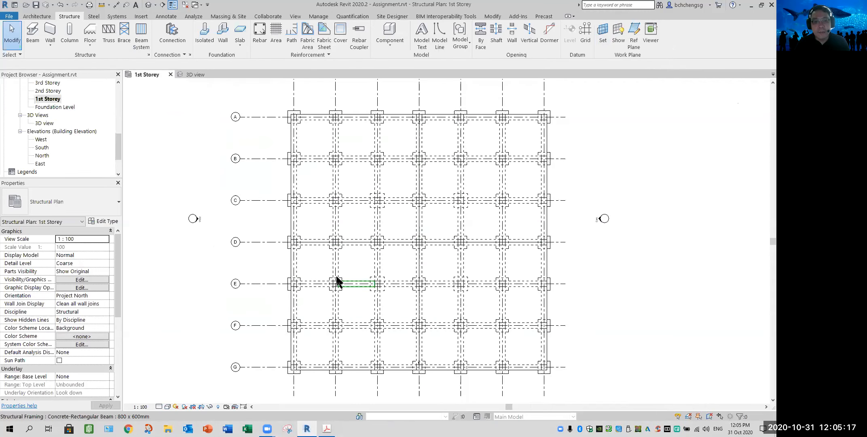
Open the boundary sketch of the 1st Storey floor slab for editing in the structural plan
click(292, 228)
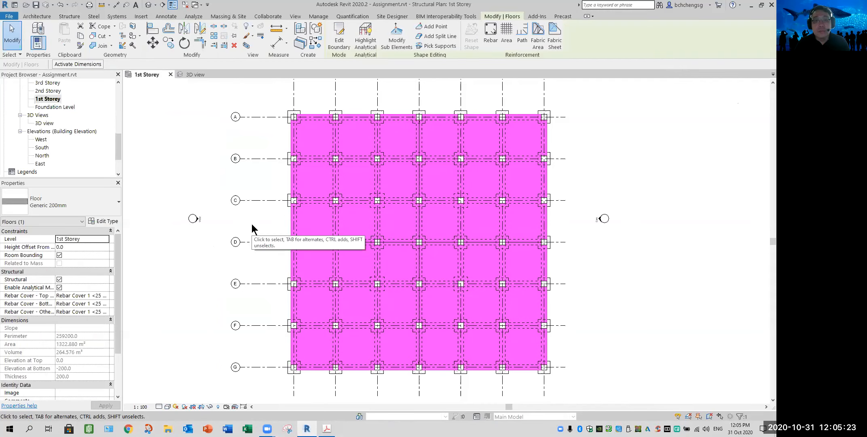
click(338, 38)
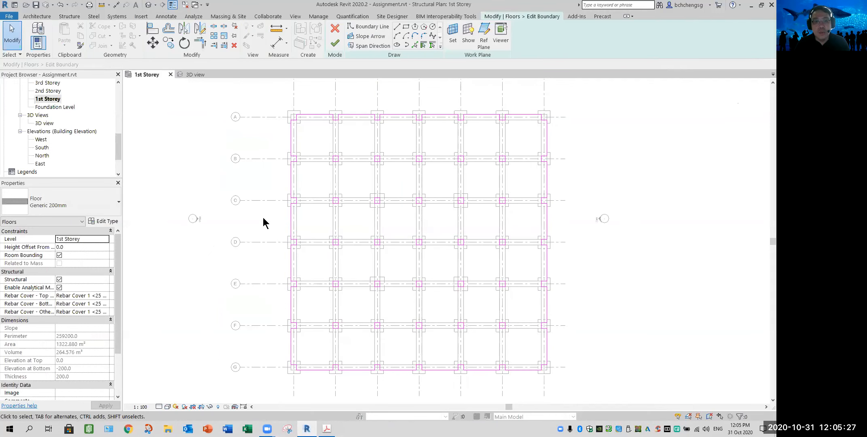
scroll(263, 218, up, 2)
scroll(265, 218, up, 2)
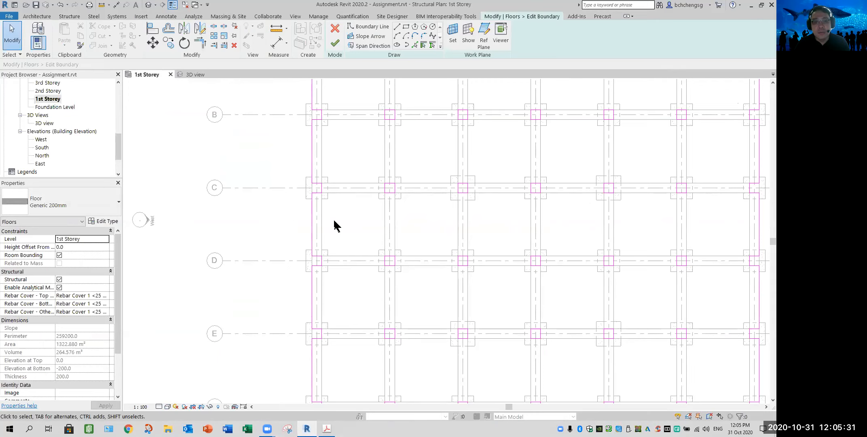
scroll(334, 226, down, 3)
middle_drag(335, 226, 360, 228)
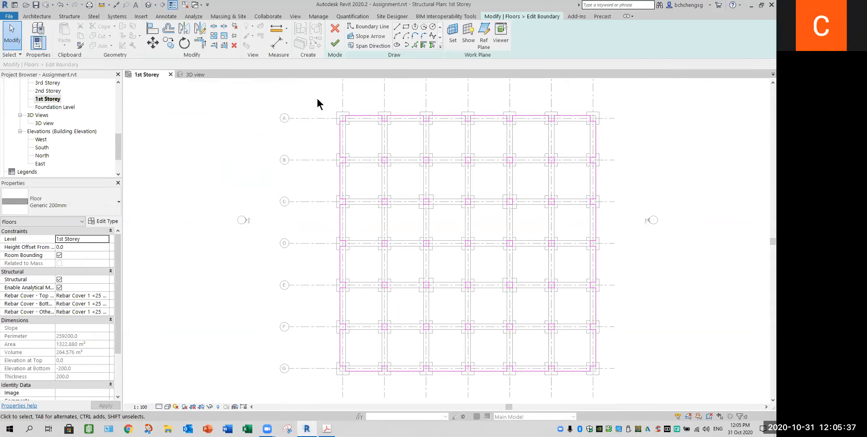
Delete the slab's notched outer boundary lines along the west edge and along grid A up to the last bay
click(338, 172)
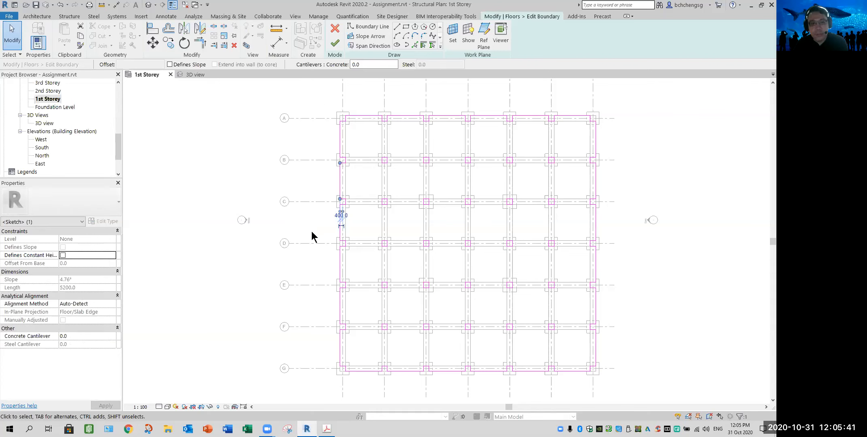
click(337, 232)
click(337, 230)
click(338, 264)
click(338, 264)
key(Delete)
click(339, 299)
key(Delete)
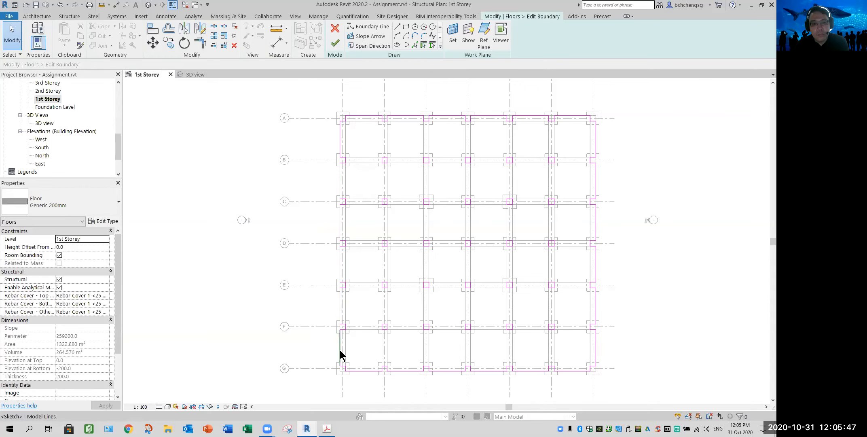
mouse_move(307, 382)
mouse_down()
mouse_move(337, 379)
mouse_move(355, 283)
mouse_move(366, 133)
mouse_move(358, 101)
mouse_move(570, 132)
mouse_up()
click(307, 114)
key(Delete)
drag(580, 103, 607, 133)
key(Delete)
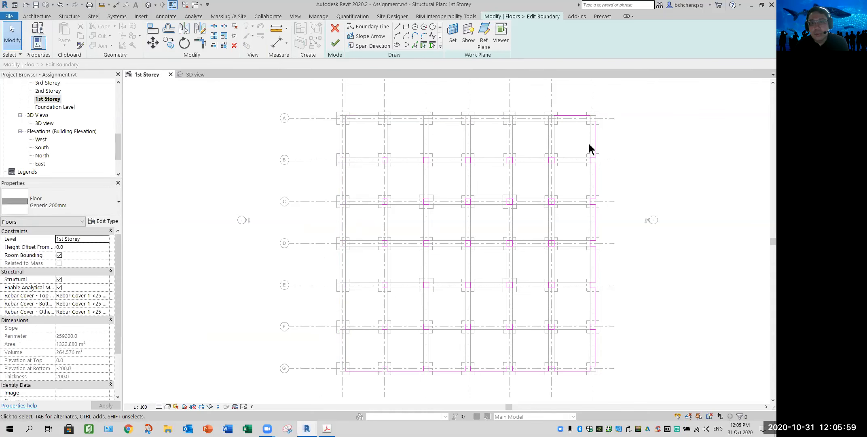
Delete the remaining outer boundary lines at grid A's last bay, the east edge and grid G, keeping the interior column openings
drag(533, 95, 608, 135)
key(Delete)
mouse_move(579, 98)
mouse_down()
mouse_move(609, 200)
mouse_move(612, 384)
mouse_up()
key(Delete)
drag(324, 353, 625, 384)
key(Delete)
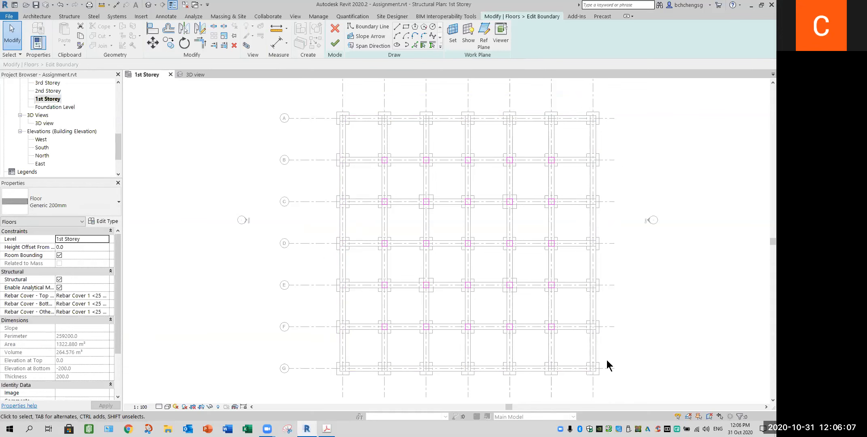
Sketch a rectangular slab boundary from the outer corner of the grid A west footing to that of the grid G east footing
click(405, 27)
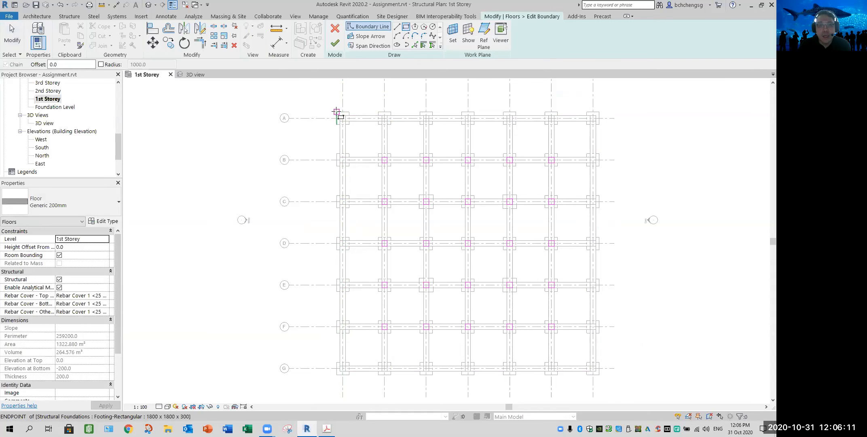
scroll(336, 113, up, 2)
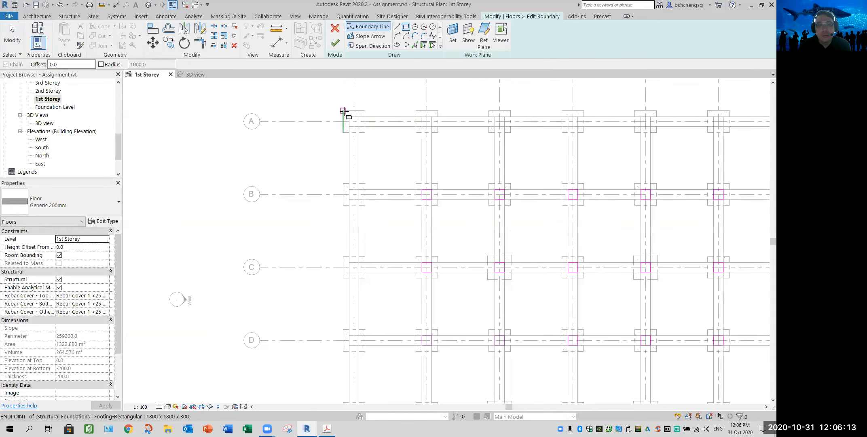
click(343, 111)
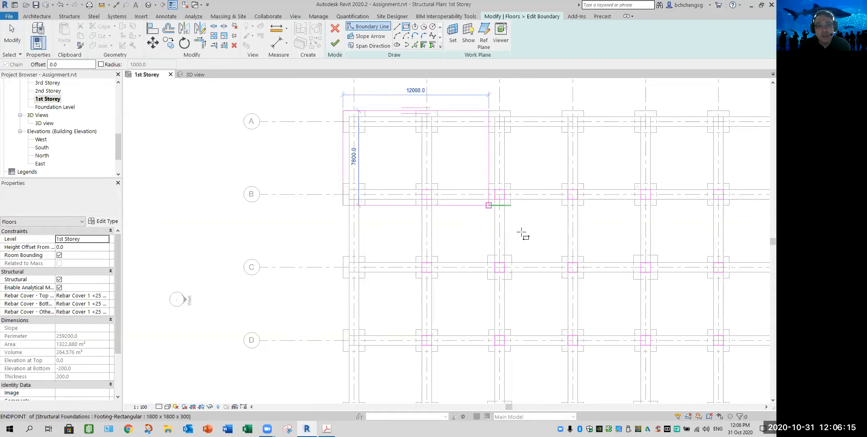
scroll(542, 259, down, 2)
middle_drag(541, 259, 420, 163)
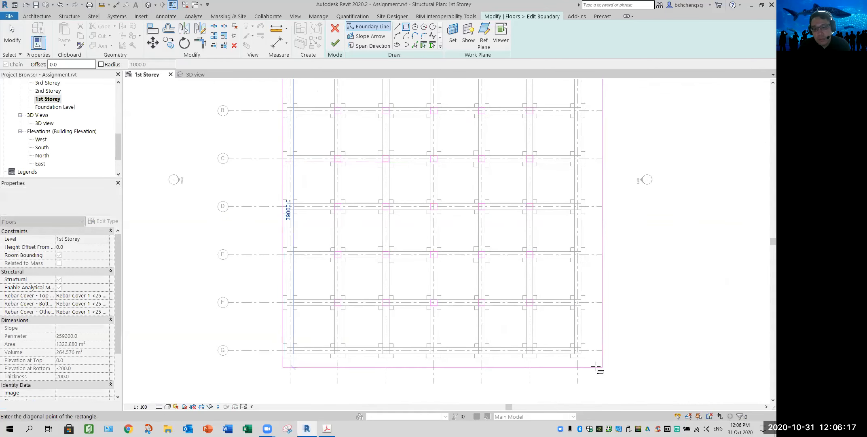
click(585, 357)
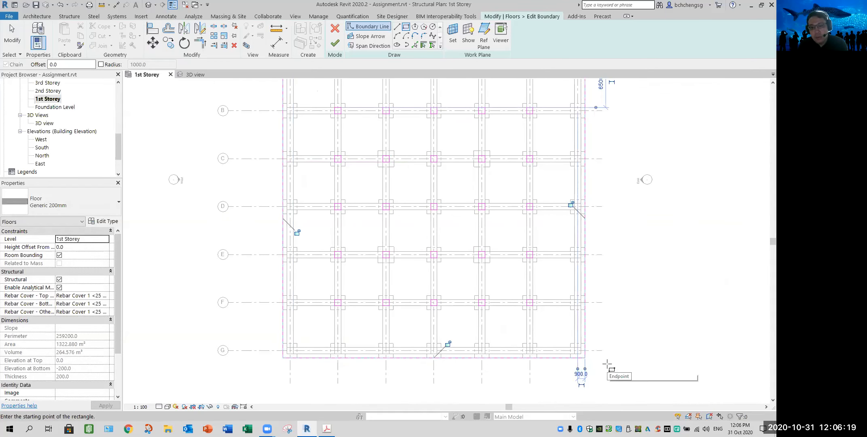
key(Escape)
key(Escape)
Copy the five column openings on the second vertical gridline, B to F, onto both the westernmost and easternmost gridlines
scroll(292, 354, up, 3)
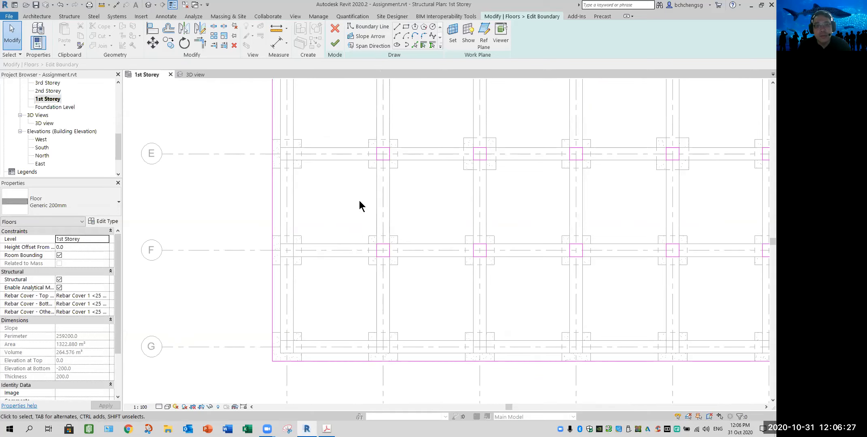
scroll(359, 200, down, 2)
scroll(359, 201, down, 3)
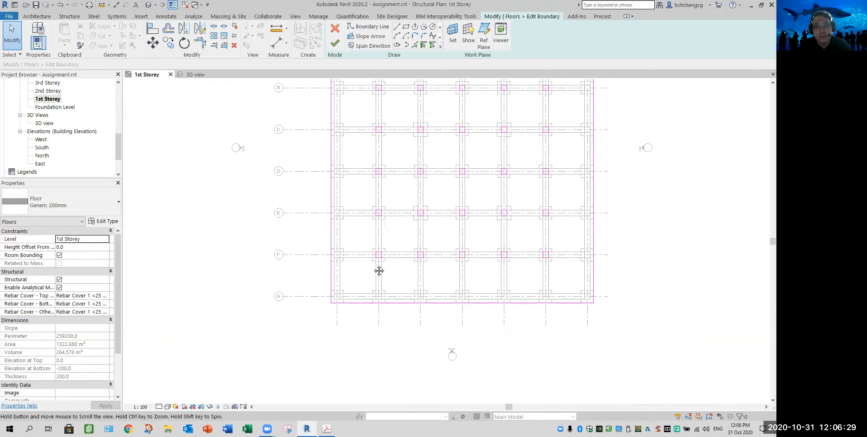
scroll(369, 170, down, 2)
drag(371, 136, 398, 314)
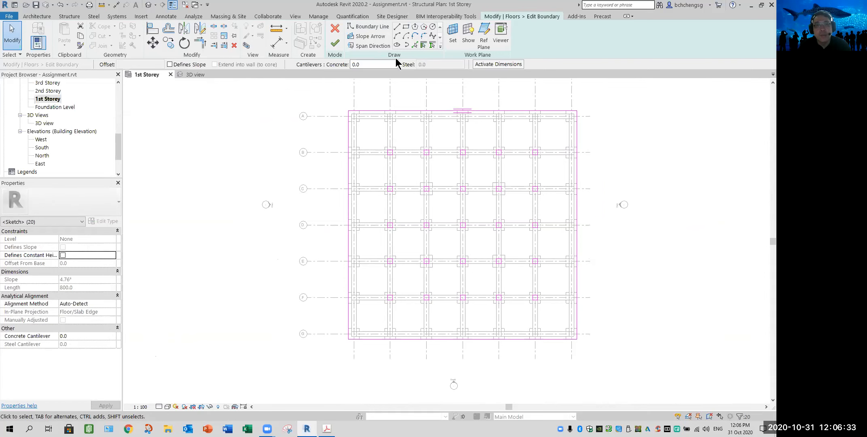
click(169, 43)
scroll(363, 302, up, 2)
scroll(363, 302, up, 3)
middle_drag(363, 302, 378, 296)
click(449, 285)
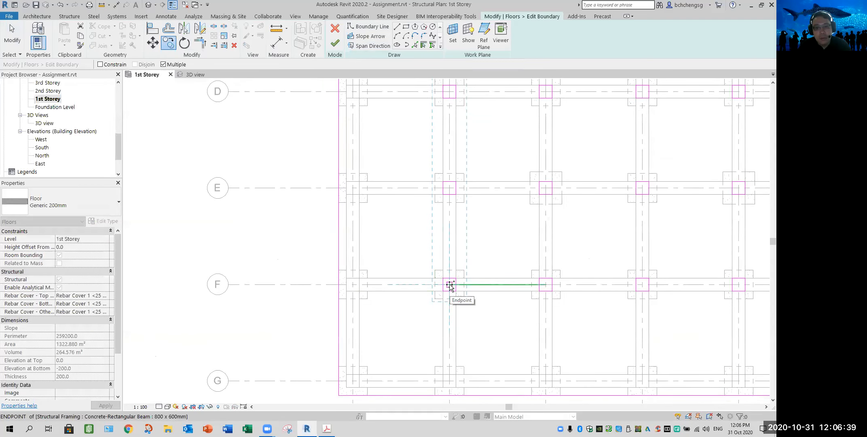
click(354, 284)
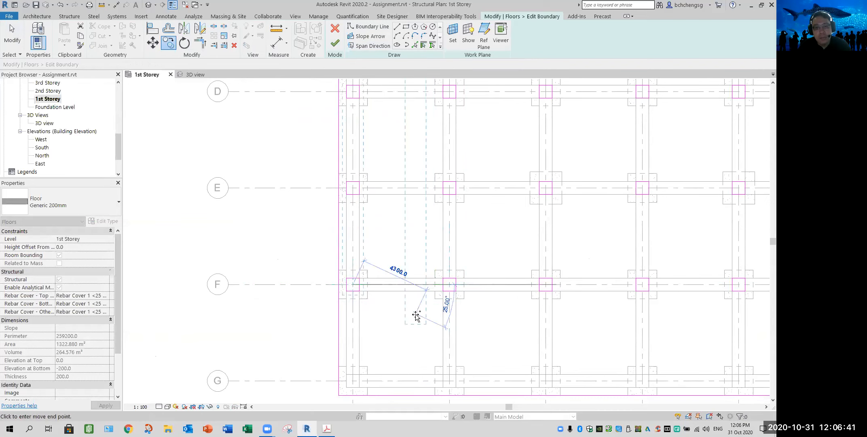
middle_drag(760, 325, 479, 315)
click(649, 276)
click(650, 276)
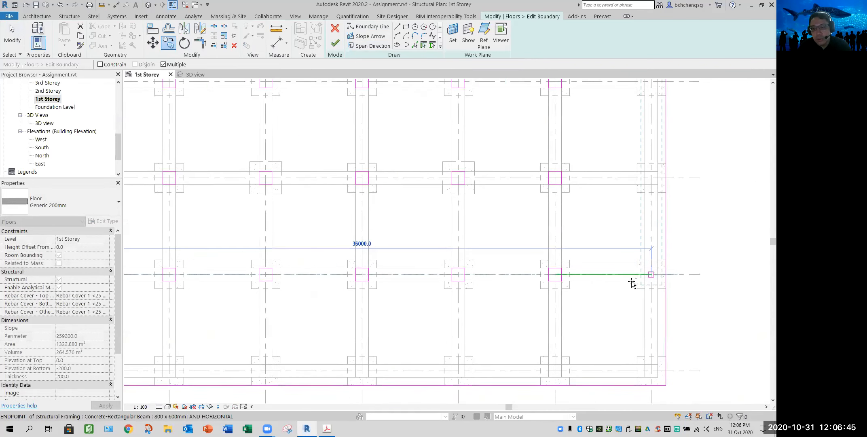
key(Escape)
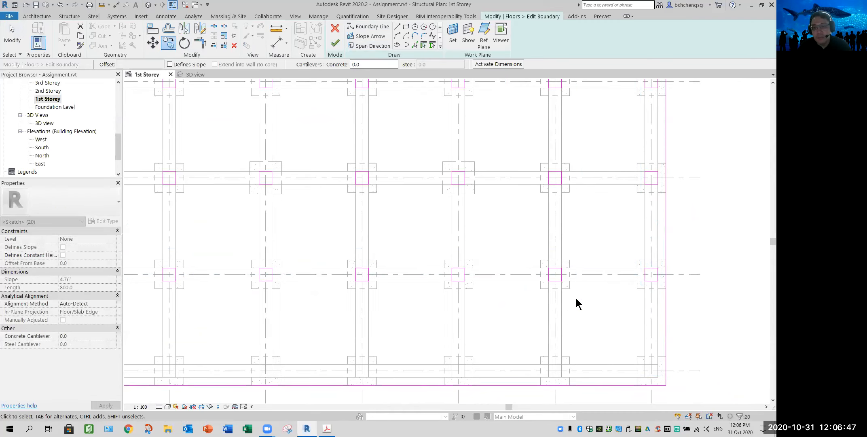
Copy the seven column openings on grid B onto grids A and G, and finish editing the slab boundary
scroll(575, 298, down, 5)
middle_drag(568, 312, 566, 319)
scroll(525, 237, up, 2)
middle_drag(525, 239, 518, 245)
mouse_move(329, 138)
mouse_down()
mouse_move(489, 170)
mouse_move(634, 172)
mouse_up()
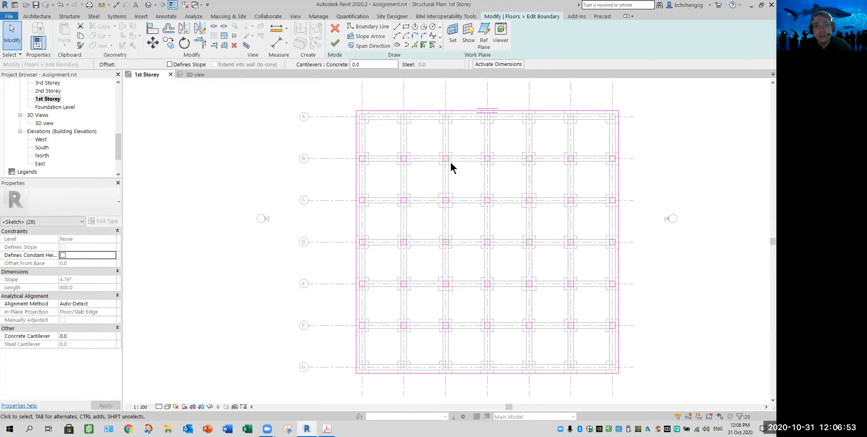
scroll(386, 133, up, 4)
click(168, 42)
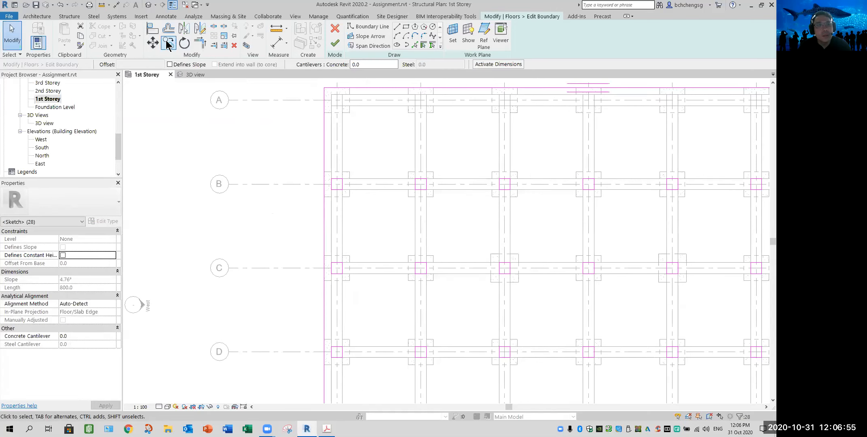
click(336, 183)
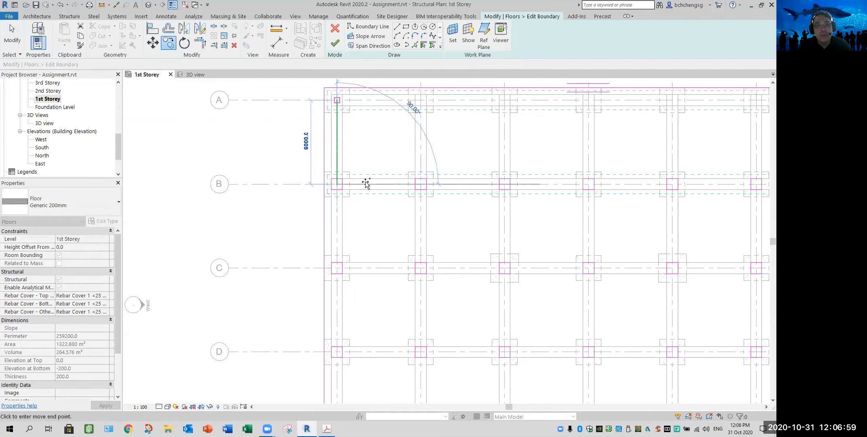
scroll(380, 226, down, 4)
middle_drag(425, 310, 425, 226)
middle_drag(426, 283, 430, 247)
scroll(361, 311, up, 5)
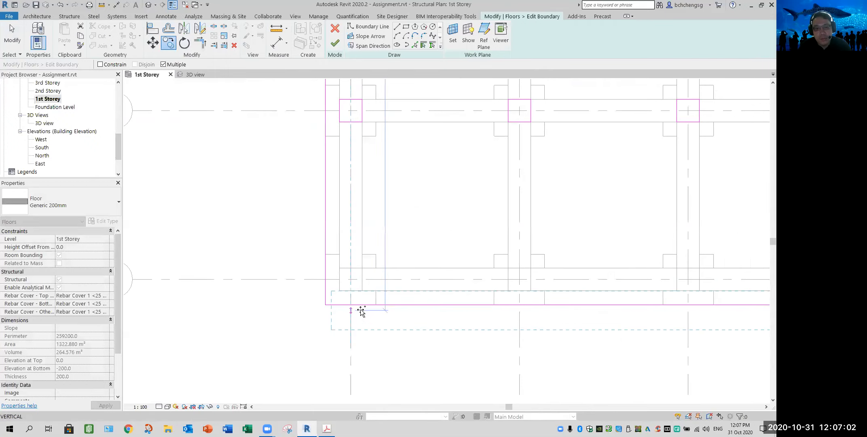
click(350, 279)
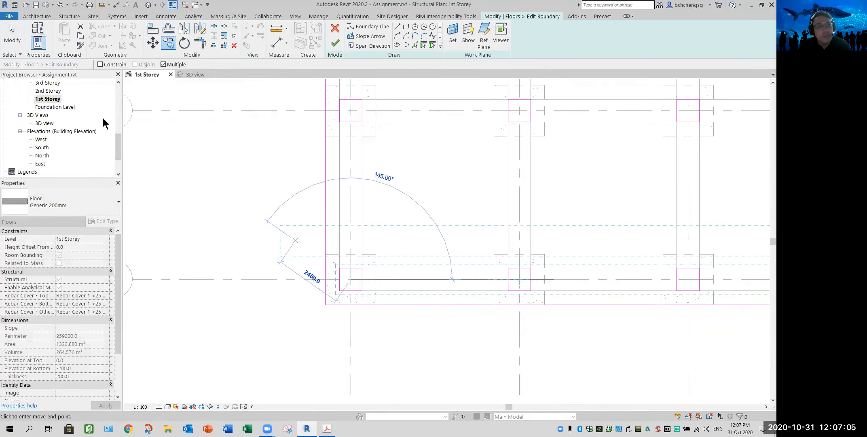
click(334, 43)
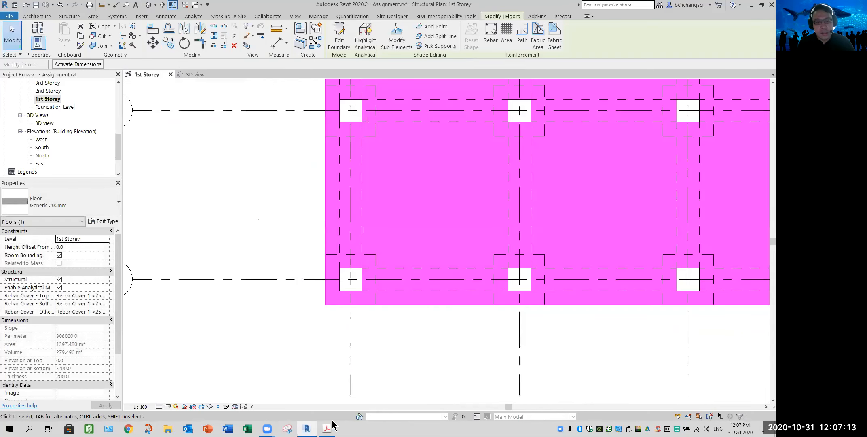
Check the reference building images in the Adobe Acrobat assignment PDF, and return to Revit to examine the extended slab in 3D
click(332, 420)
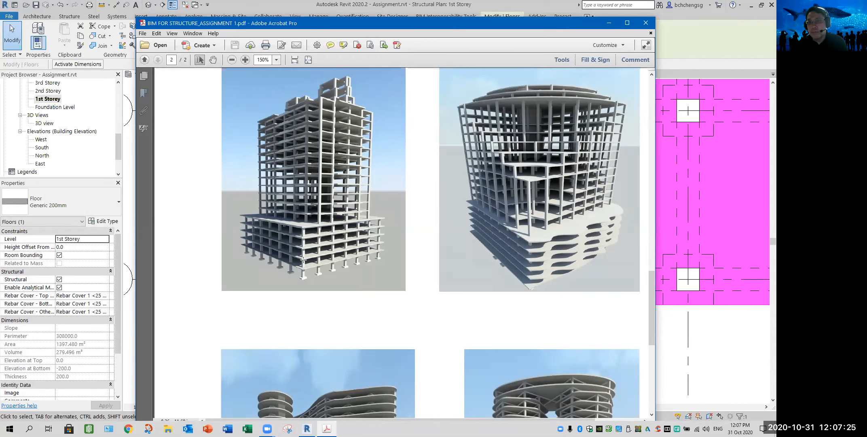
click(608, 25)
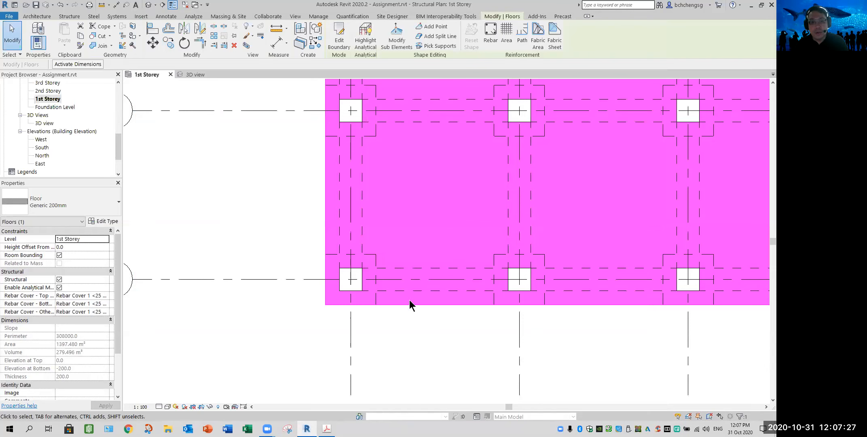
click(195, 75)
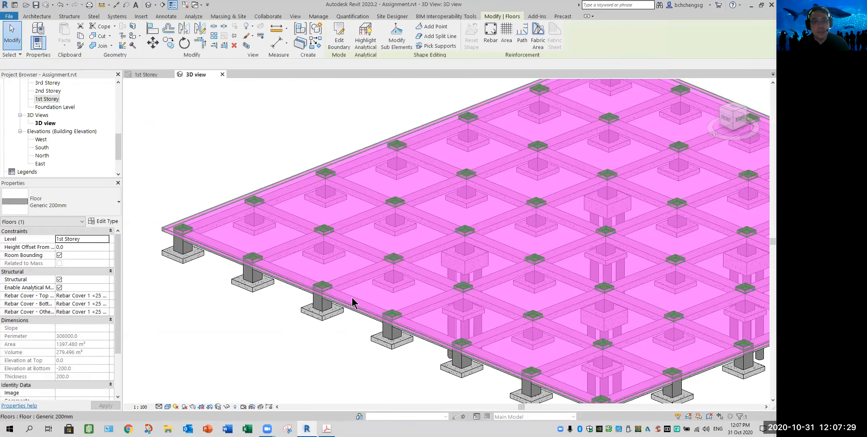
click(239, 350)
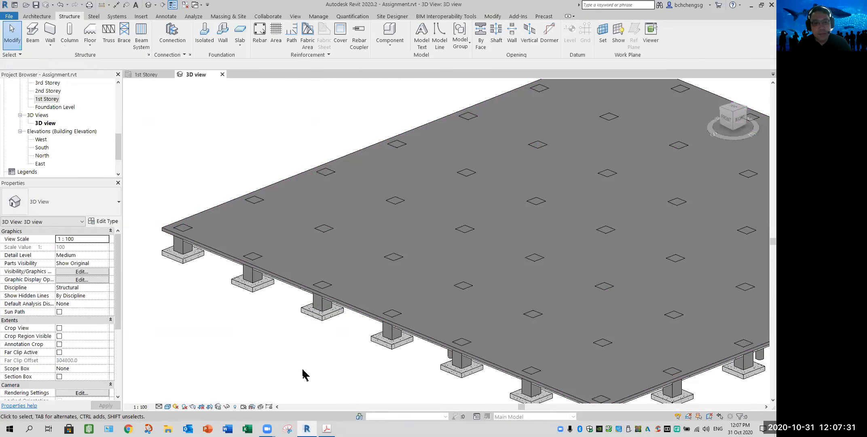
scroll(232, 314, up, 5)
scroll(583, 373, up, 1)
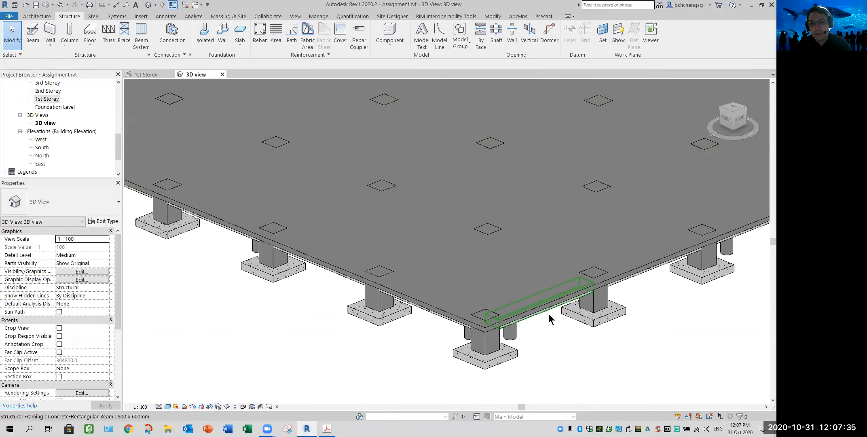
Inspect the slab's projecting edge and column openings from another corner in 3D, and bring up the assignment PDF in Adobe Acrobat
key(Tab)
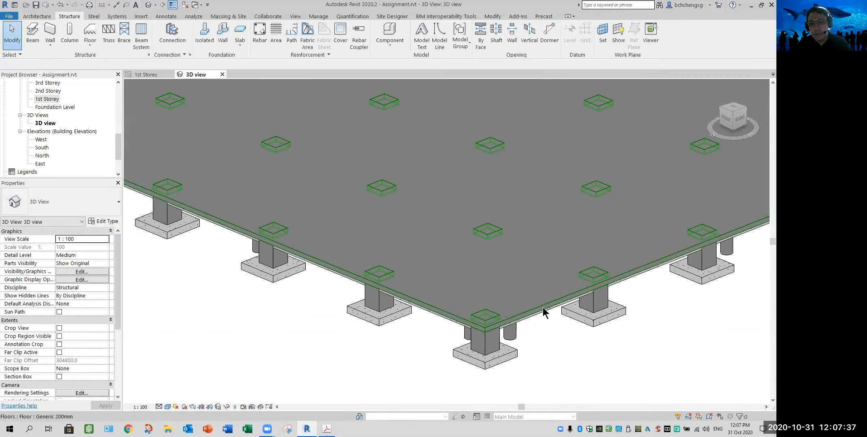
click(563, 335)
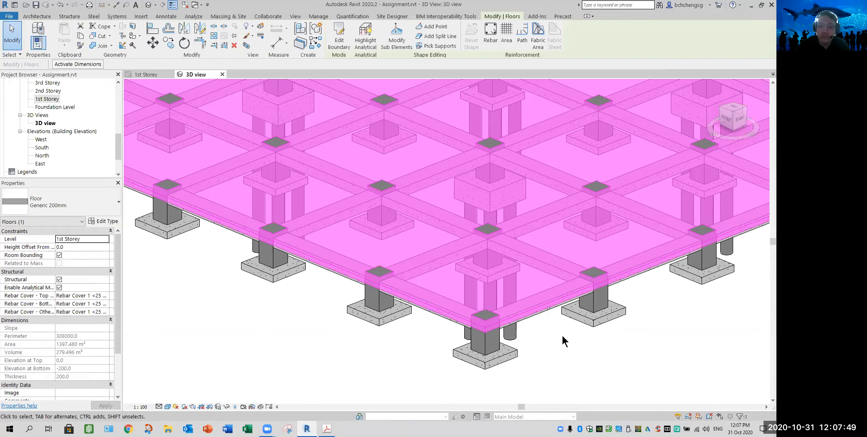
shift+middle_drag(434, 375, 310, 335)
scroll(454, 356, down, 2)
scroll(315, 320, down, 1)
click(303, 348)
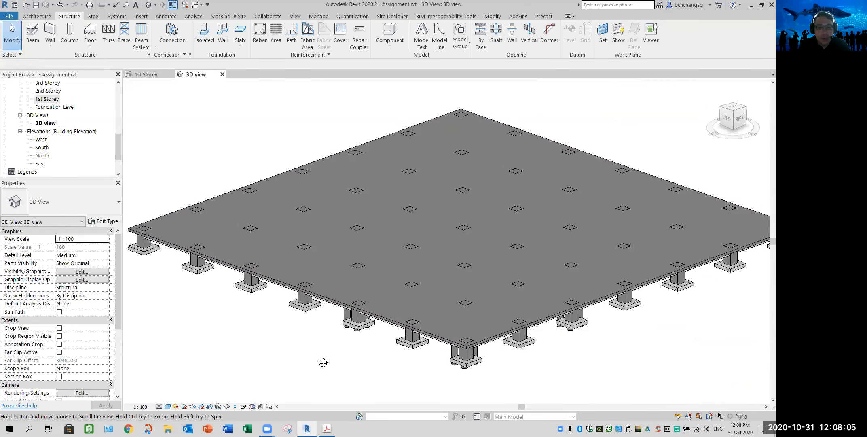
click(326, 428)
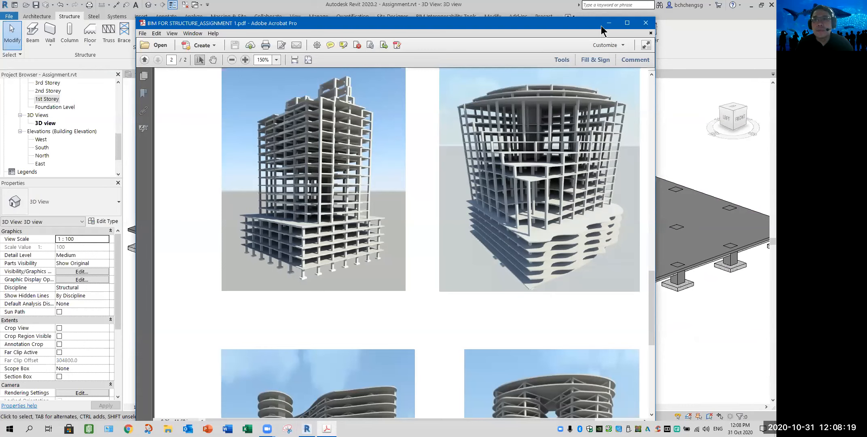
Review the slab, column and footing requirements in the Adobe Acrobat assignment PDF, close it, and return to Revit
scroll(477, 248, up, 10)
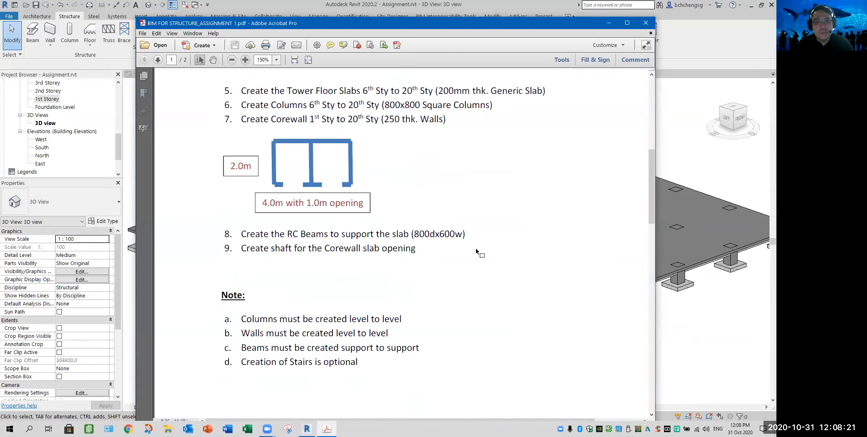
scroll(476, 251, up, 4)
scroll(476, 251, up, 2)
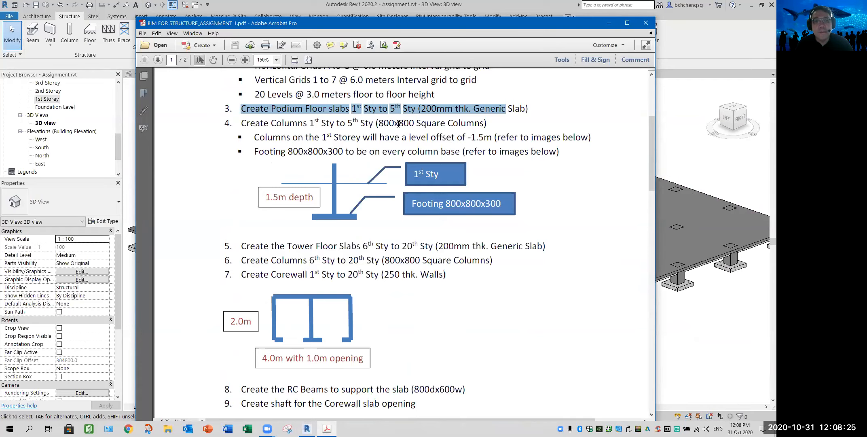
click(651, 25)
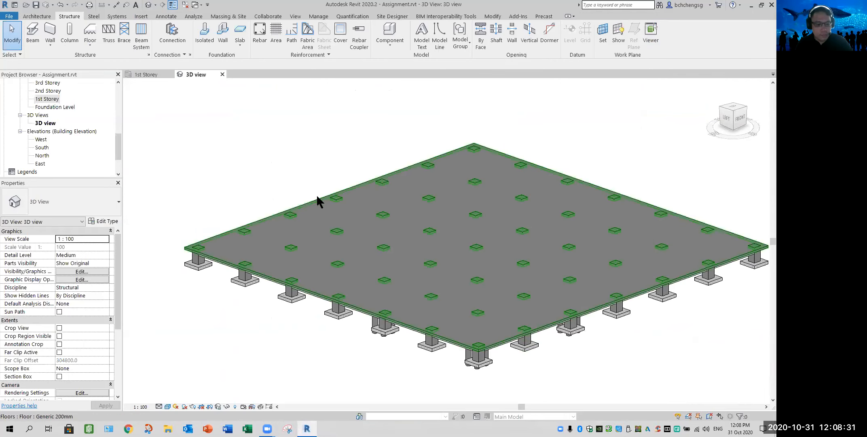
Tile the 3D view and the 1st Storey plan side by side, framing the slab model in both
key(w)
key(t)
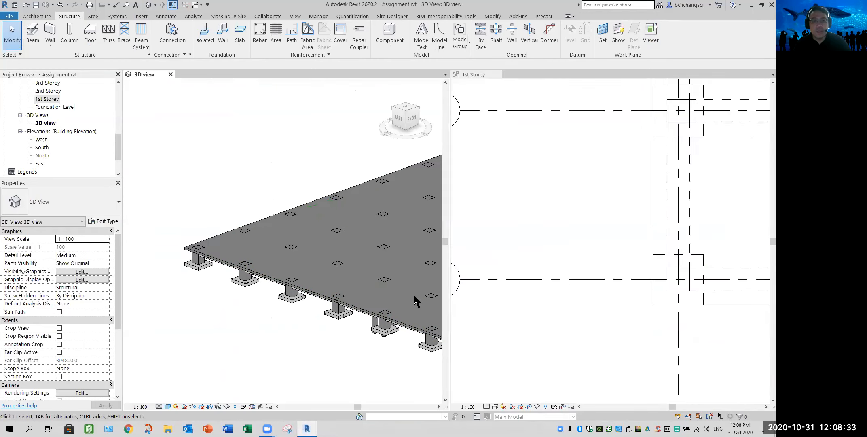
scroll(574, 220, down, 6)
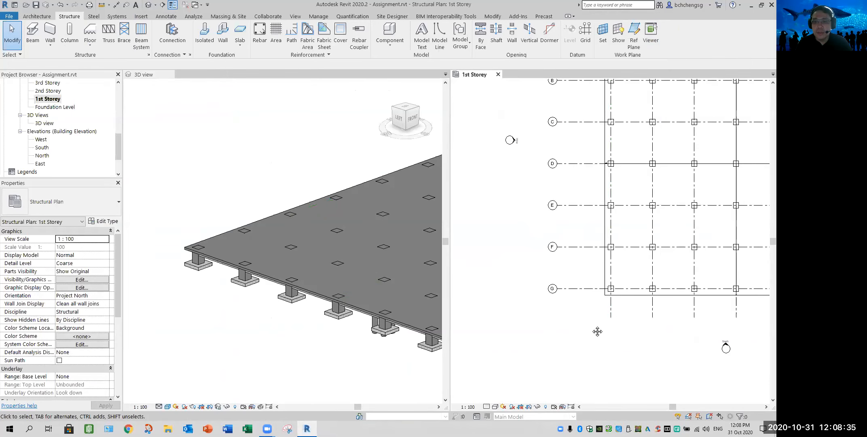
click(301, 148)
middle_drag(425, 253, 237, 246)
scroll(270, 244, down, 1)
middle_drag(306, 258, 265, 258)
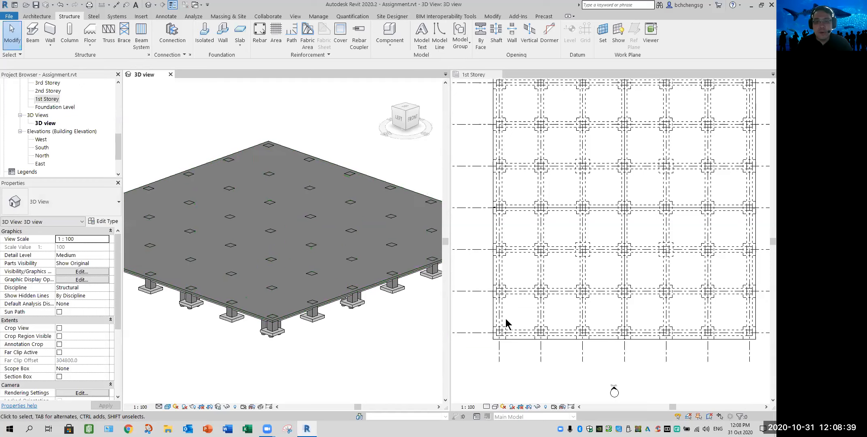
scroll(396, 348, down, 1)
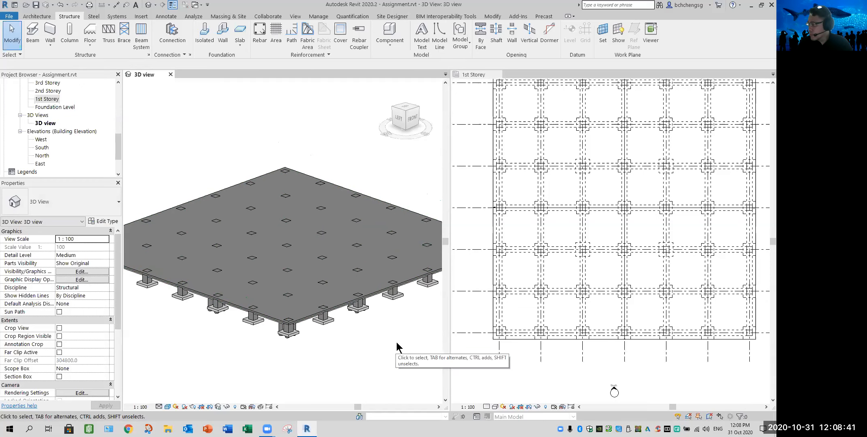
click(555, 361)
scroll(552, 369, down, 1)
middle_drag(552, 368, 541, 372)
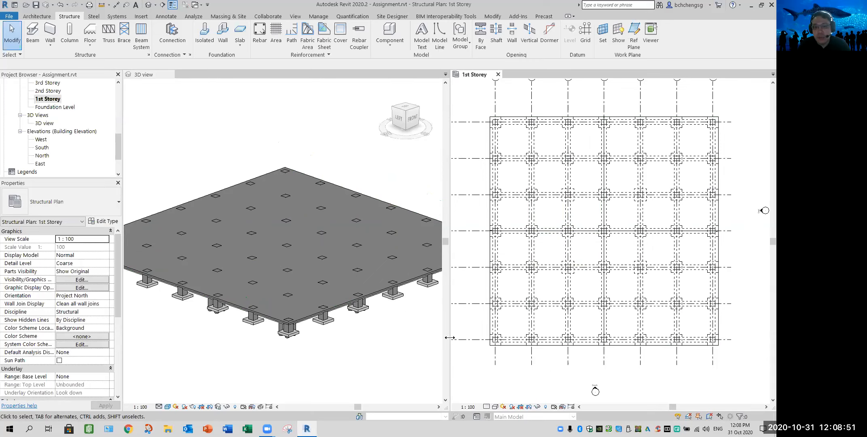
Open the 1st Storey plan's view range settings and set the View Depth level offset to -500
scroll(542, 356, up, 5)
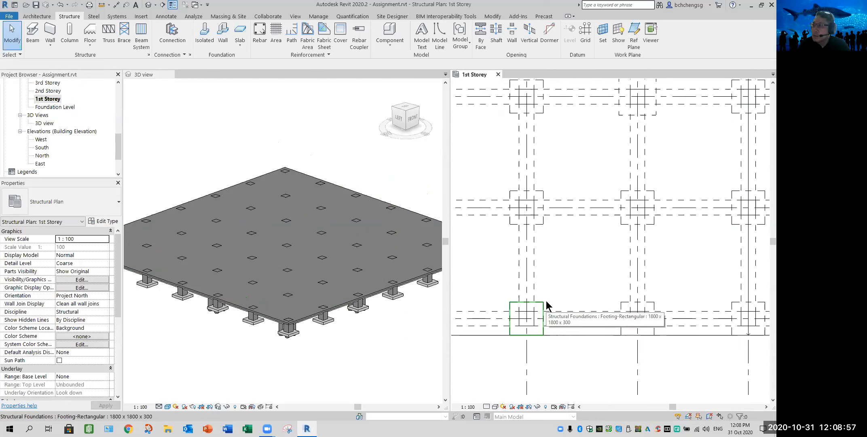
scroll(579, 307, down, 2)
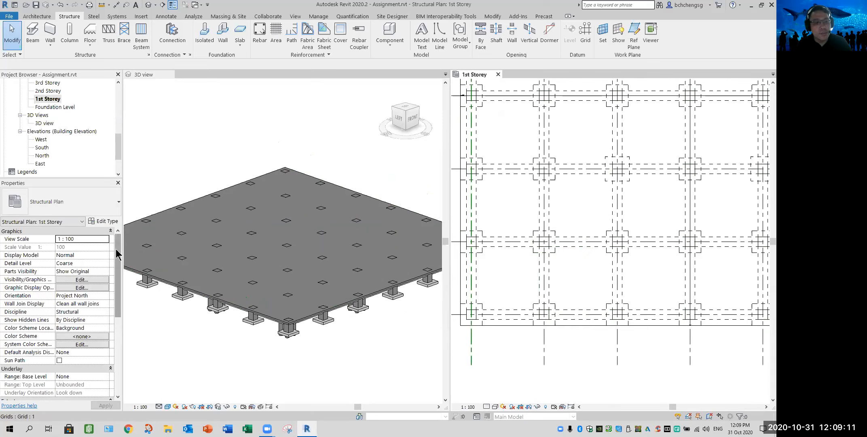
drag(116, 248, 113, 280)
scroll(64, 291, down, 4)
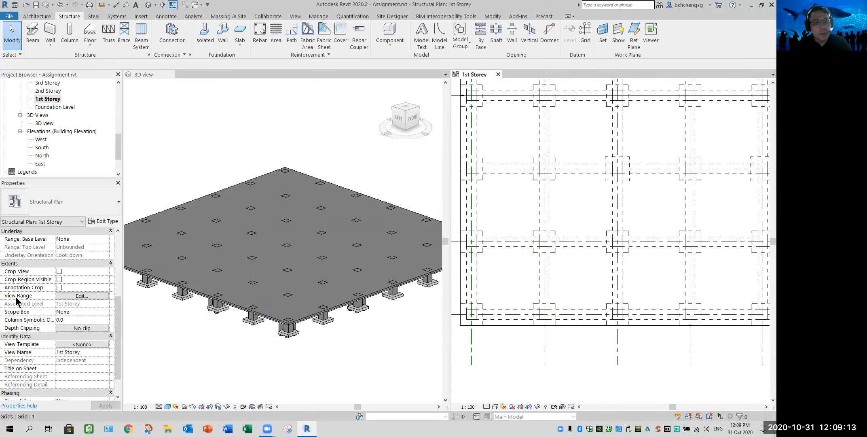
mouse_move(22, 299)
click(80, 296)
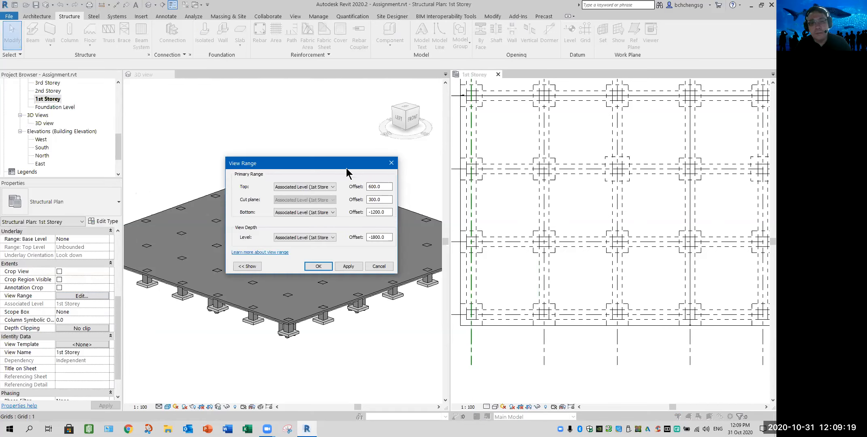
drag(346, 168, 373, 204)
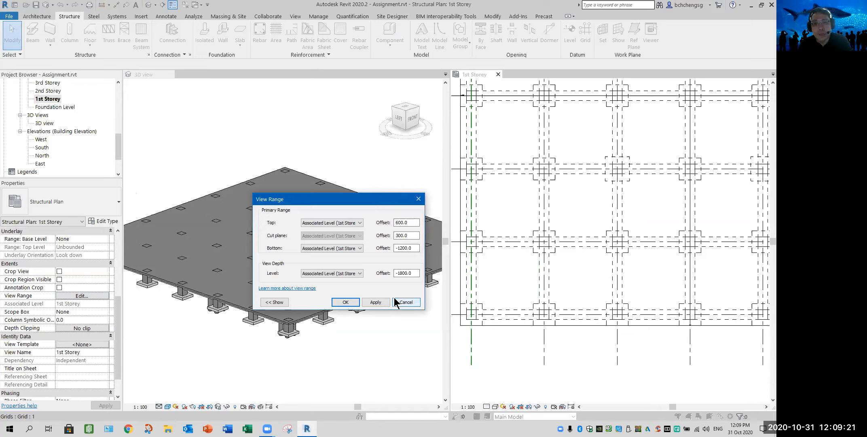
drag(416, 273, 384, 275)
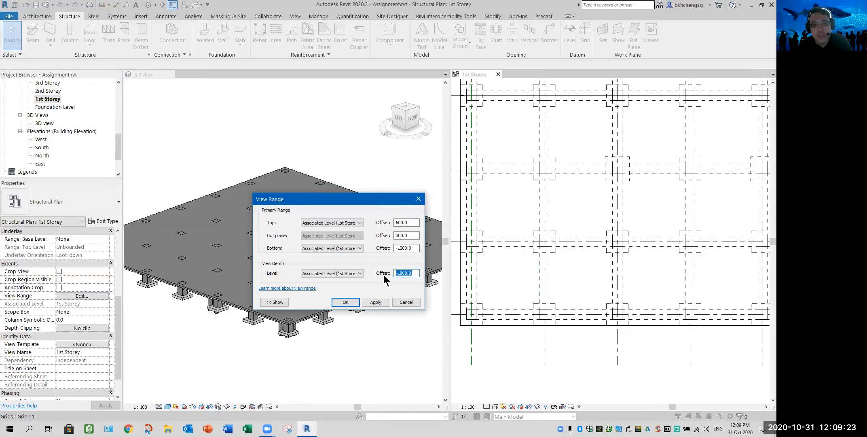
text(-500)
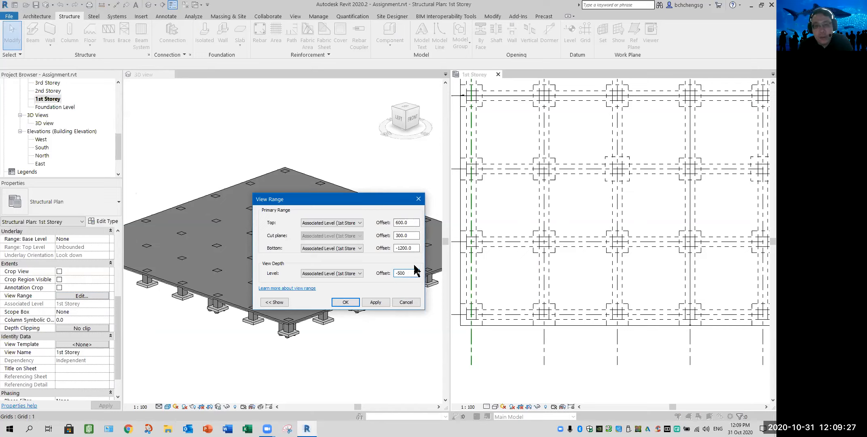
Set the Bottom offset of the 1st Storey plan's primary range to -300 and accept the view range
drag(415, 248, 386, 250)
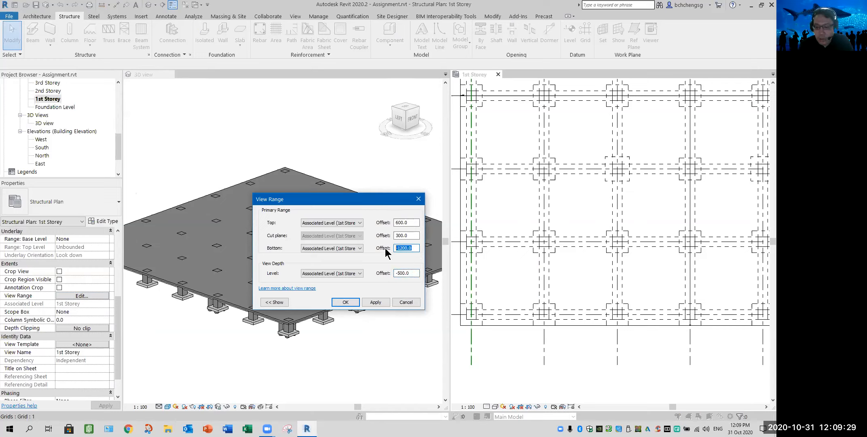
text(-300)
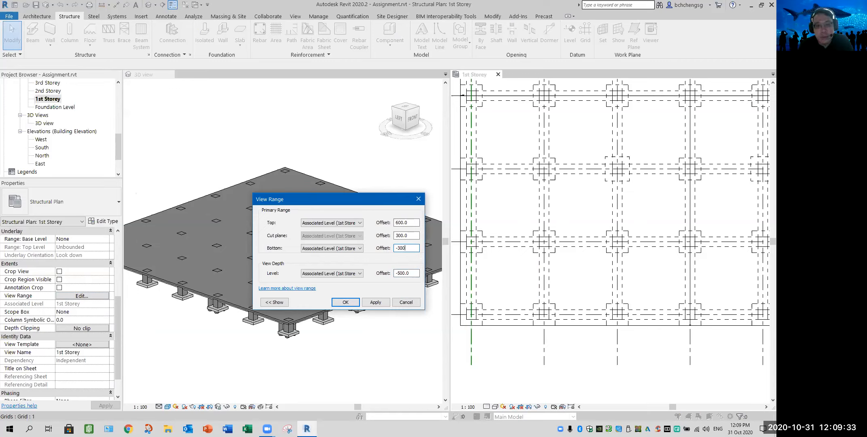
click(374, 303)
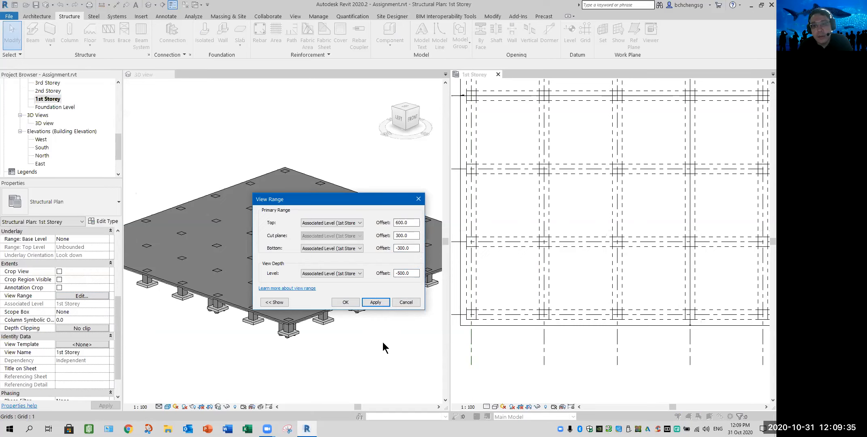
click(345, 302)
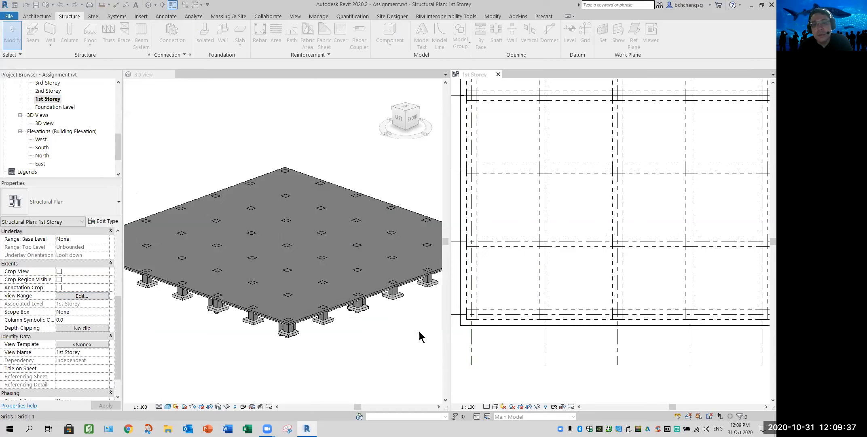
scroll(509, 359, down, 1)
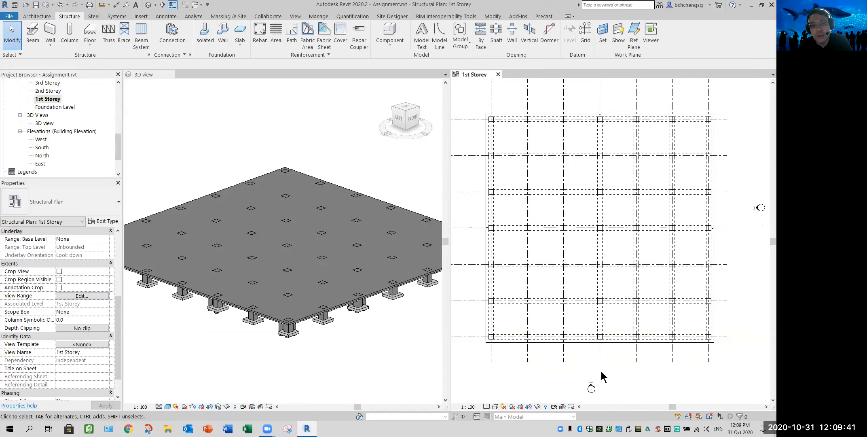
Compare the Foundation Level plan with the 1st Storey plan, ending on the 1st Storey plan
double_click(57, 108)
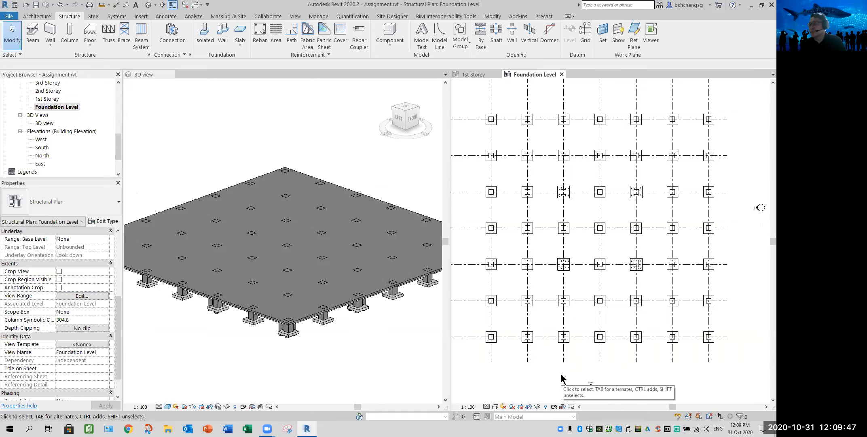
click(473, 74)
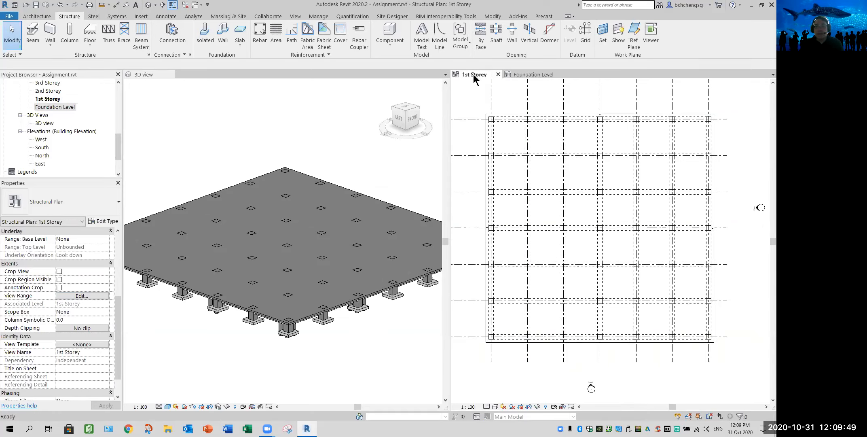
click(526, 77)
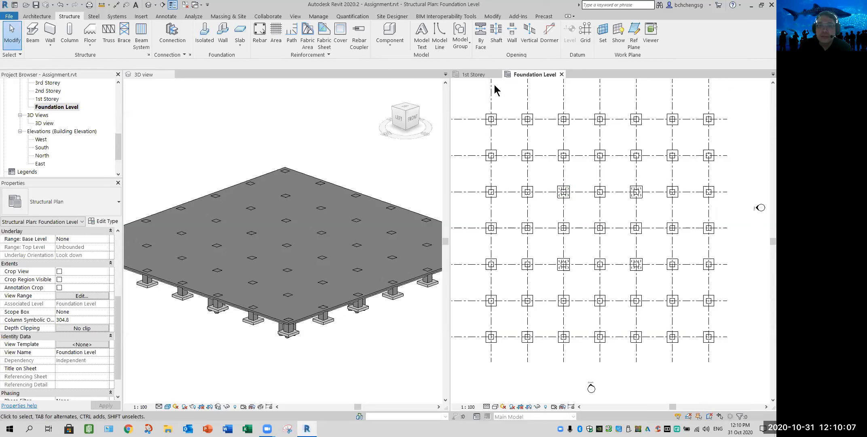
click(480, 76)
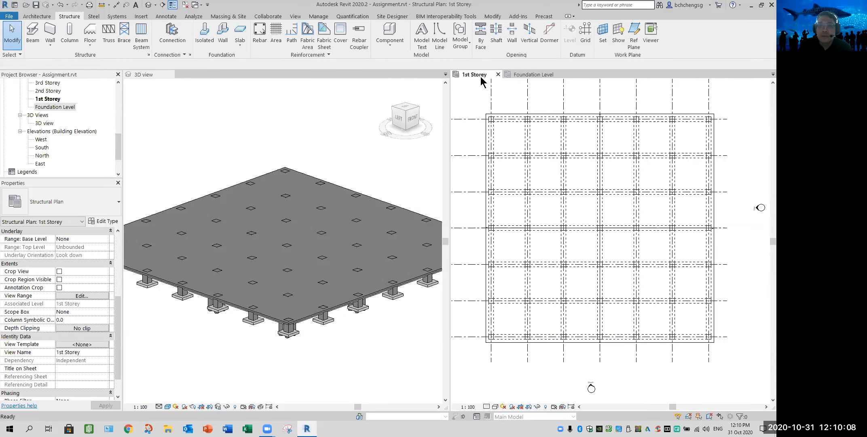
click(520, 81)
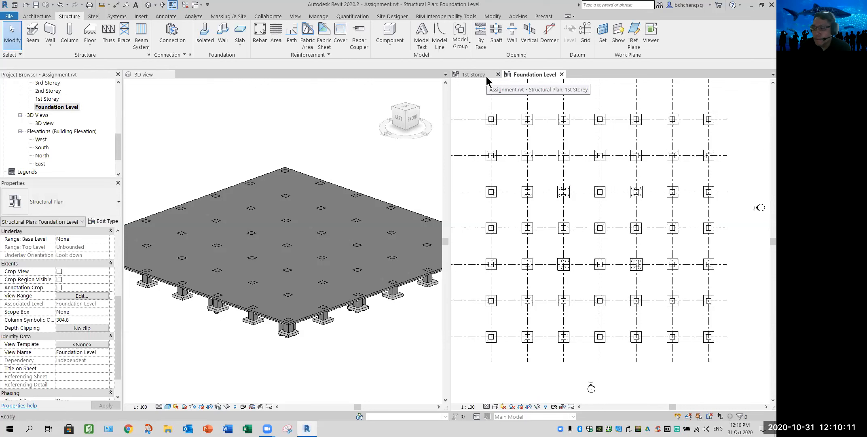
click(486, 79)
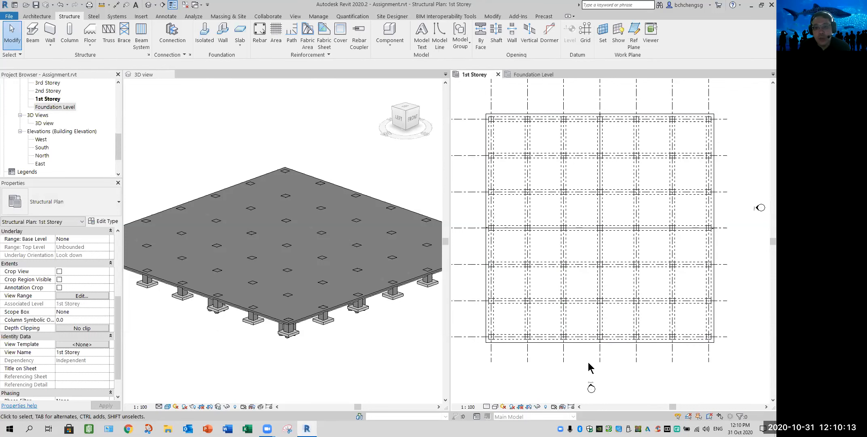
Review the 1st Storey view range's cut plane, bottom and view depth offsets against the sample view range diagram
click(82, 296)
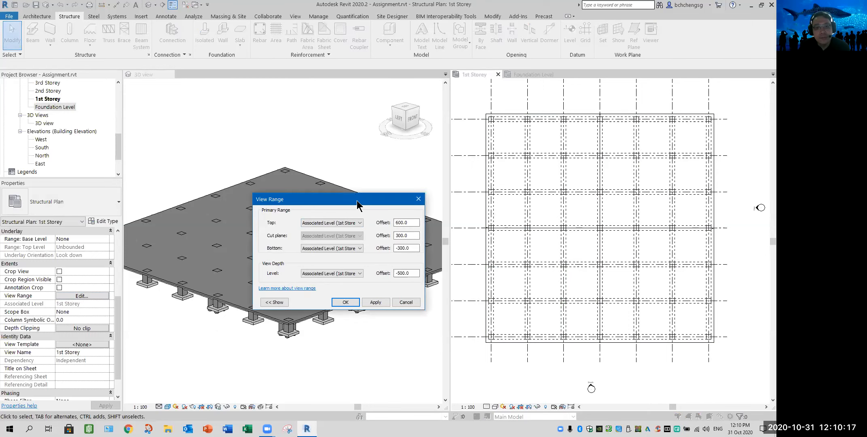
drag(363, 203, 421, 217)
click(333, 316)
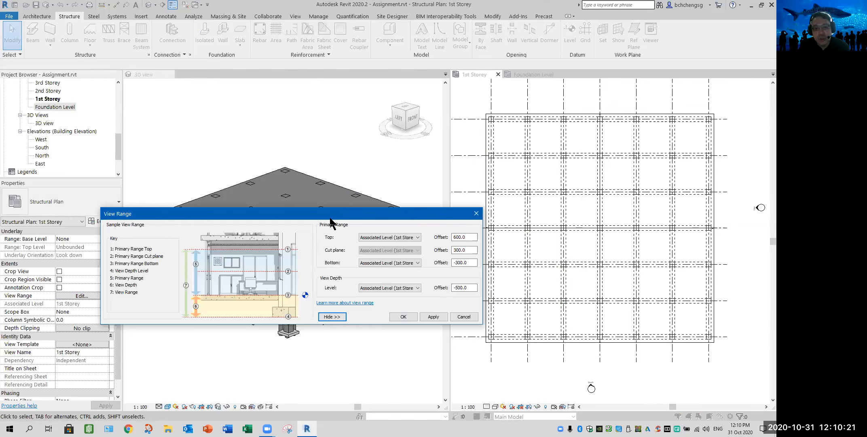
drag(330, 218, 450, 207)
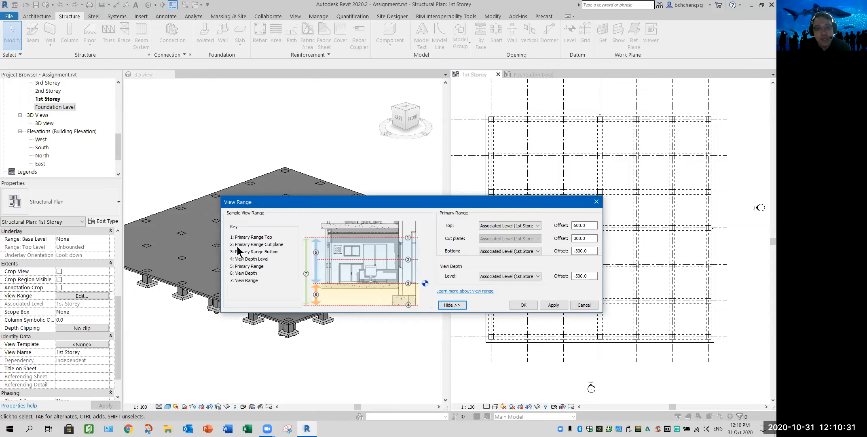
click(577, 238)
double_click(589, 238)
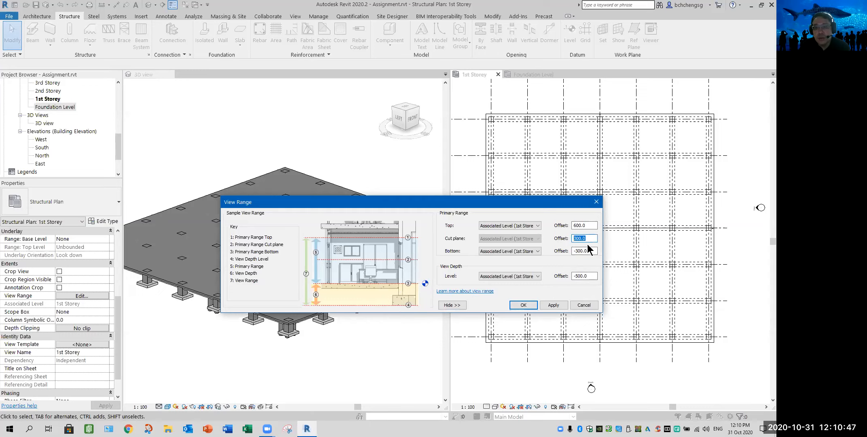
double_click(582, 251)
double_click(585, 275)
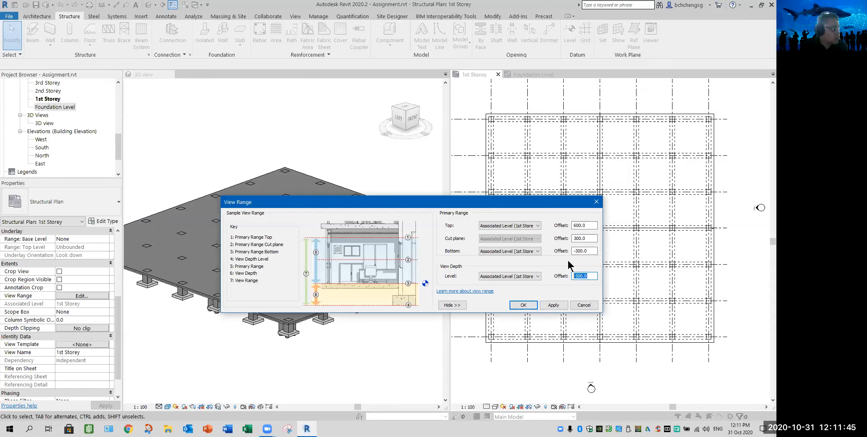
click(523, 304)
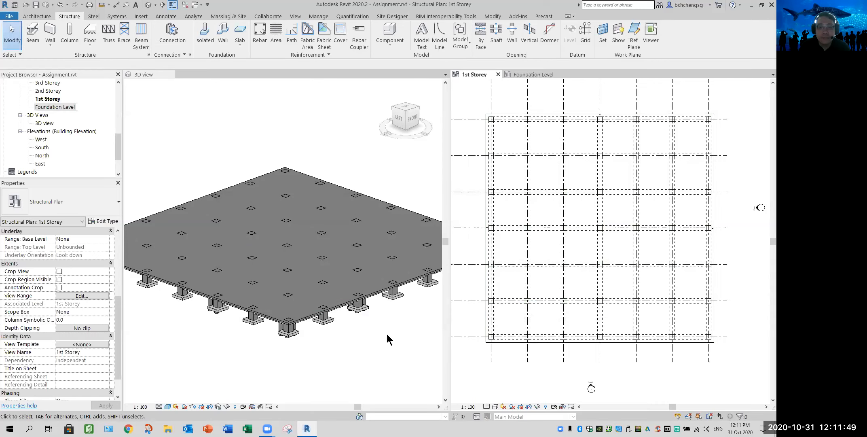
Inspect the whole slab and its footings in 3D, and return to the 1st Storey plan
click(370, 341)
scroll(370, 341, down, 3)
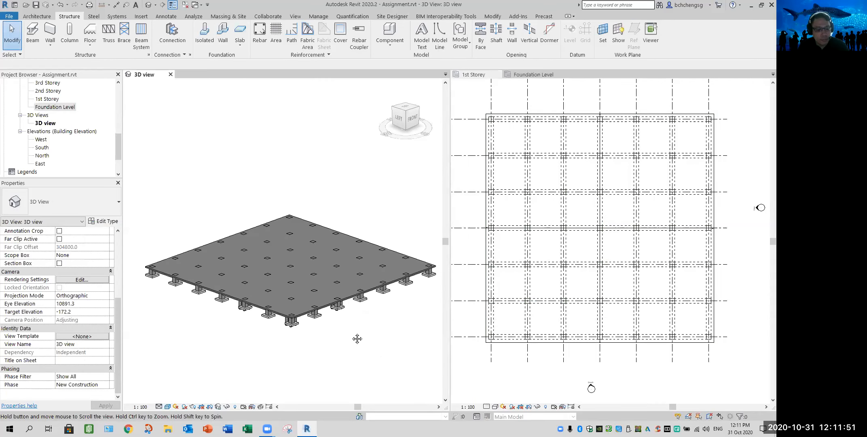
shift+middle_drag(346, 336, 359, 349)
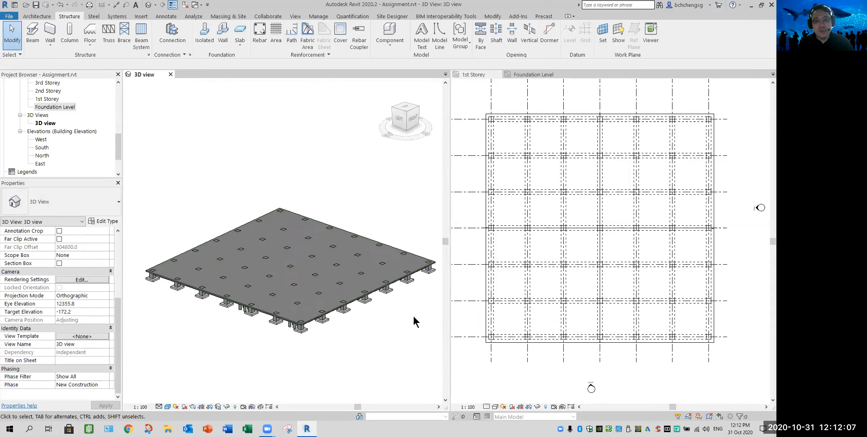
click(508, 367)
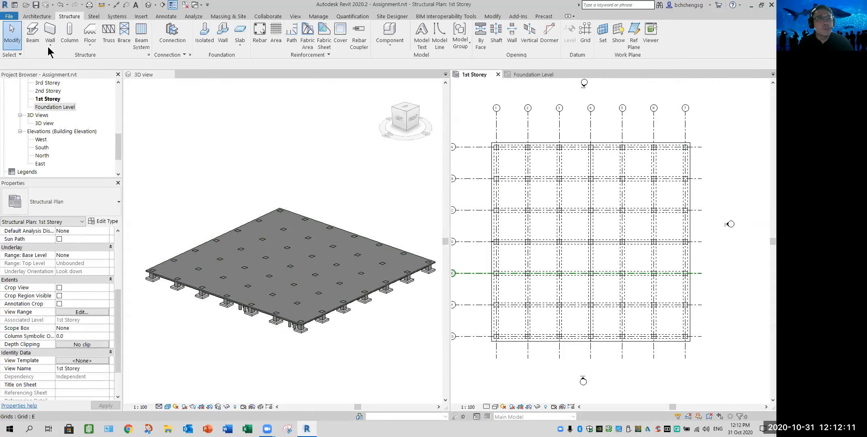
Place vertical 800 x 800 mm structural columns from the 1st Storey up to the 2nd Storey at every grid intersection
click(67, 38)
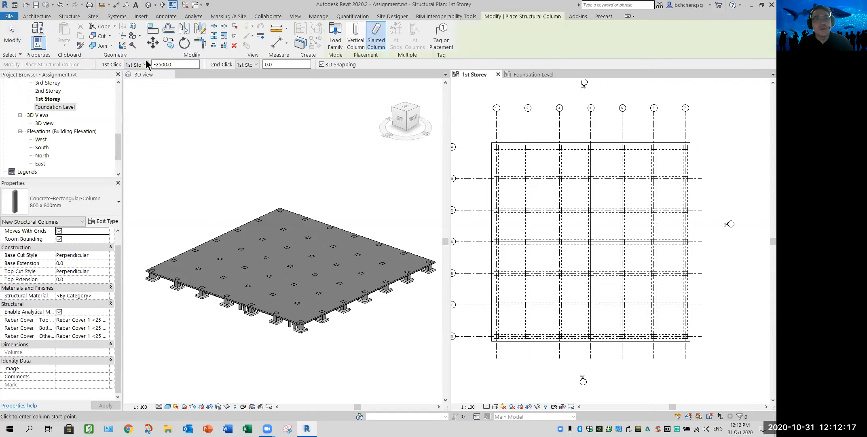
click(357, 44)
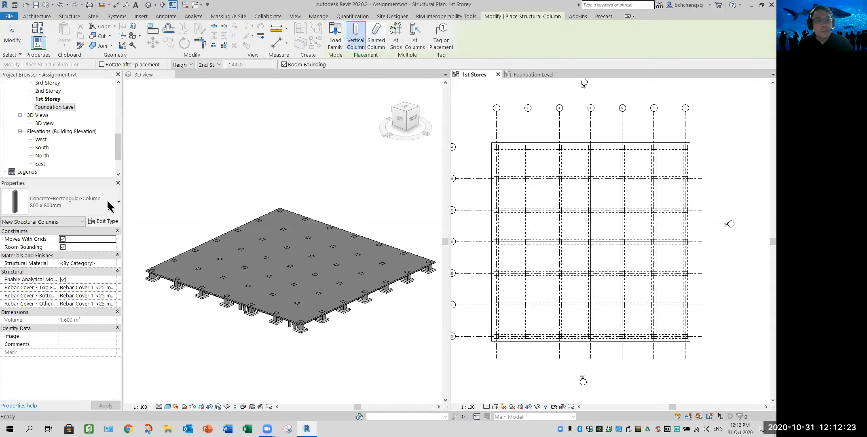
drag(119, 154, 120, 132)
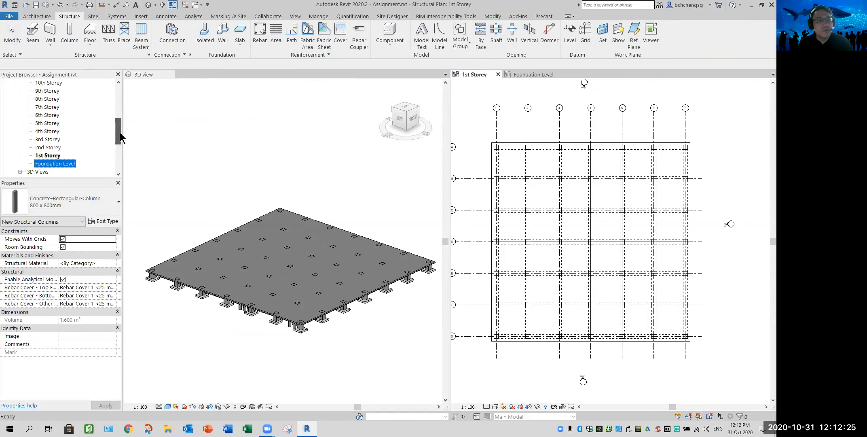
click(35, 161)
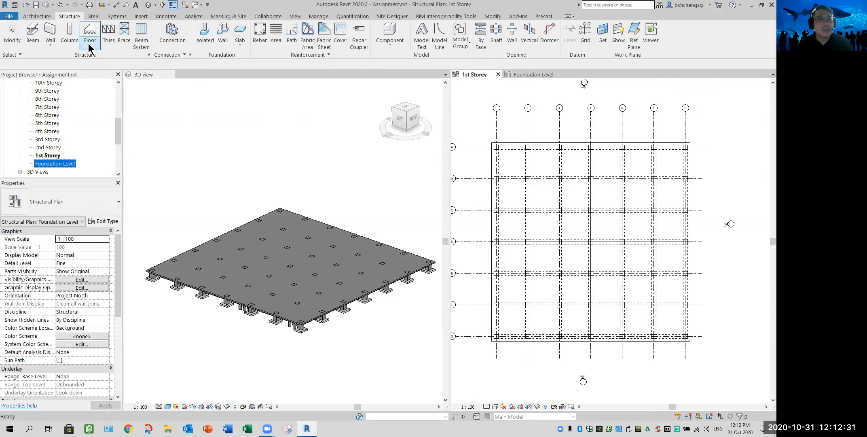
click(68, 36)
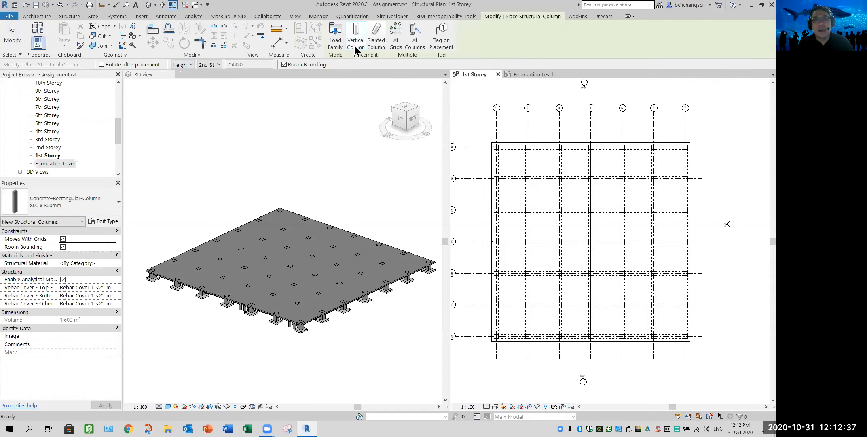
click(394, 39)
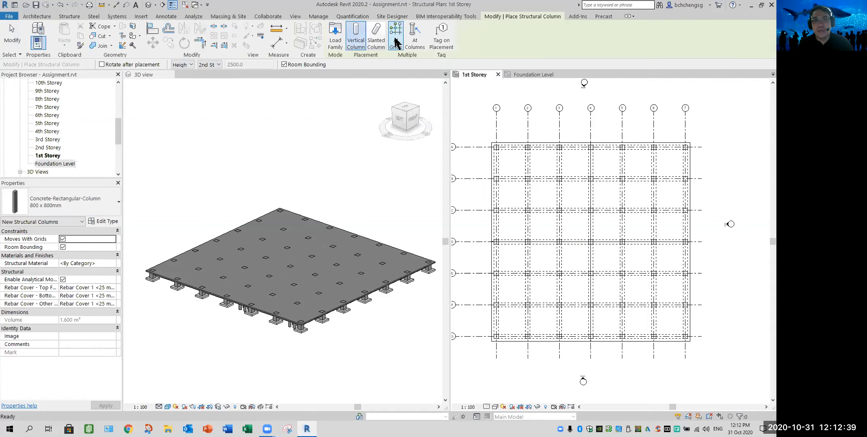
drag(686, 145, 483, 350)
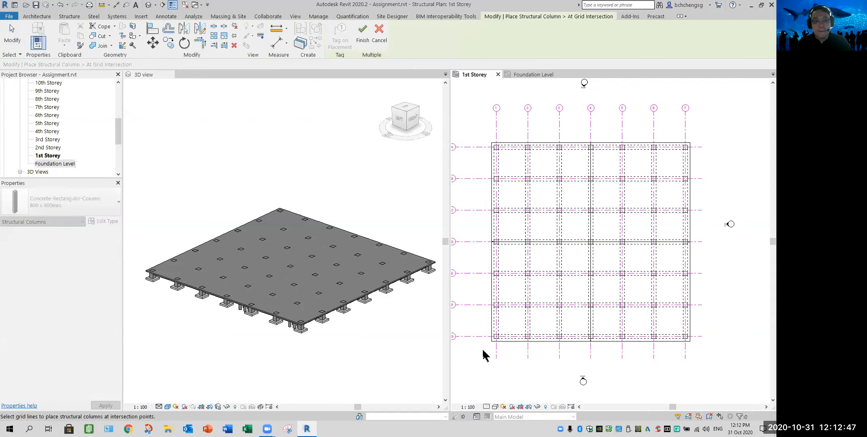
click(362, 39)
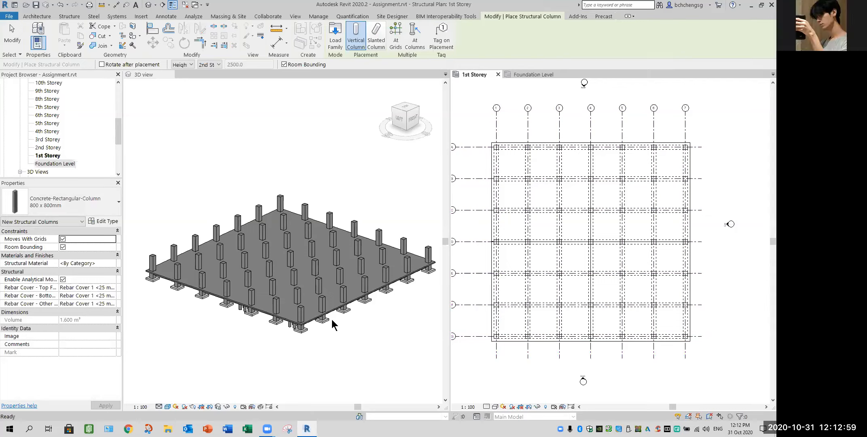
key(Escape)
key(Escape)
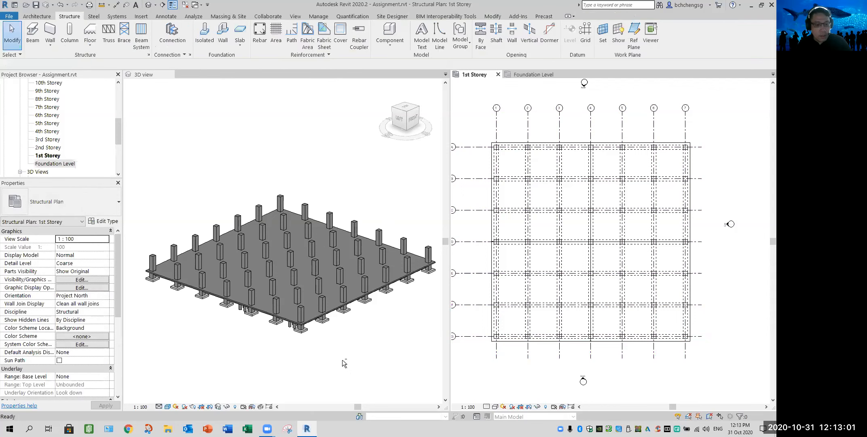
Delete all the 1st Storey columns standing above the slab
click(342, 359)
shift+middle_drag(331, 356, 329, 313)
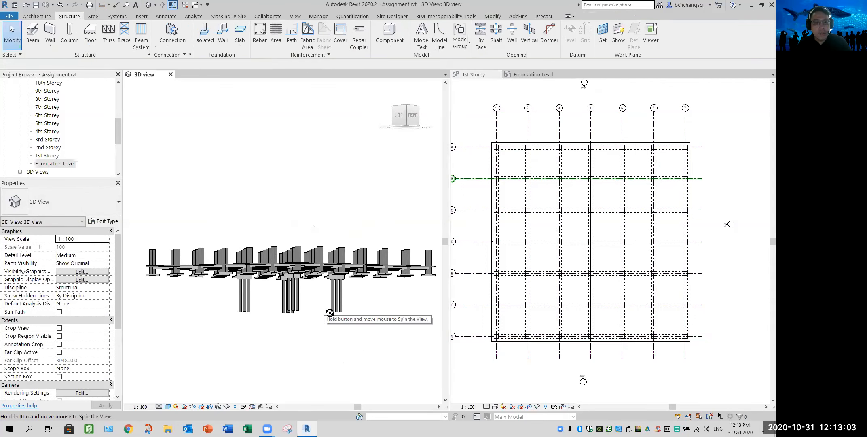
drag(432, 221, 143, 256)
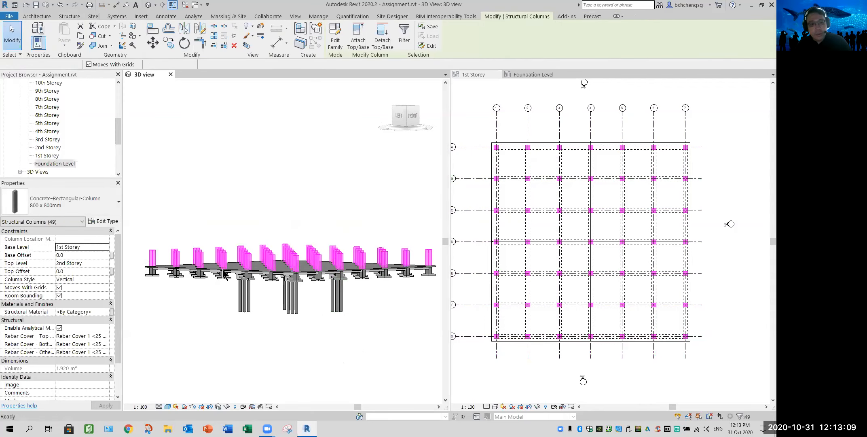
key(Delete)
shift+middle_drag(252, 320, 243, 293)
scroll(230, 279, up, 3)
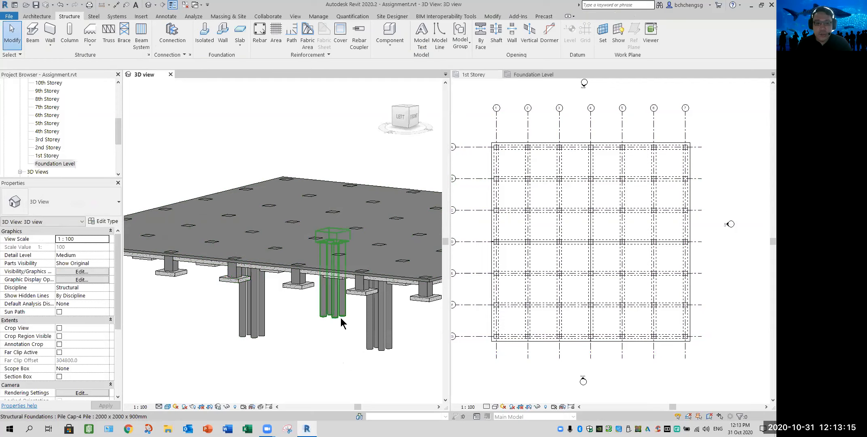
Place 800 x 800 mm vertical columns again at all grid intersections of the 1st Storey plan, with height up to the 2nd Storey
scroll(339, 319, down, 3)
shift+middle_drag(329, 329, 284, 343)
scroll(320, 291, down, 1)
middle_drag(321, 290, 324, 278)
click(474, 113)
middle_drag(533, 246, 546, 245)
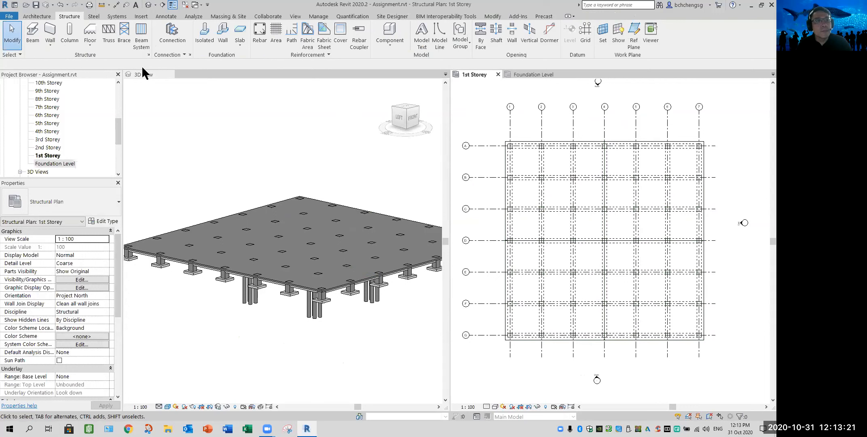
click(69, 38)
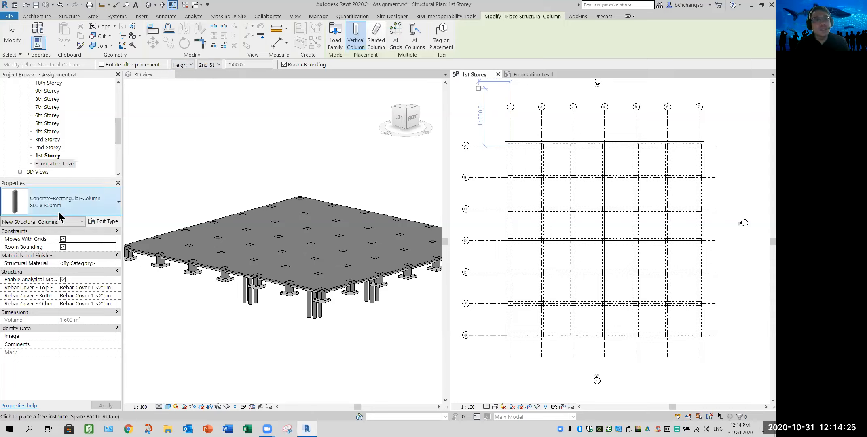
click(396, 45)
drag(716, 127, 488, 353)
click(363, 36)
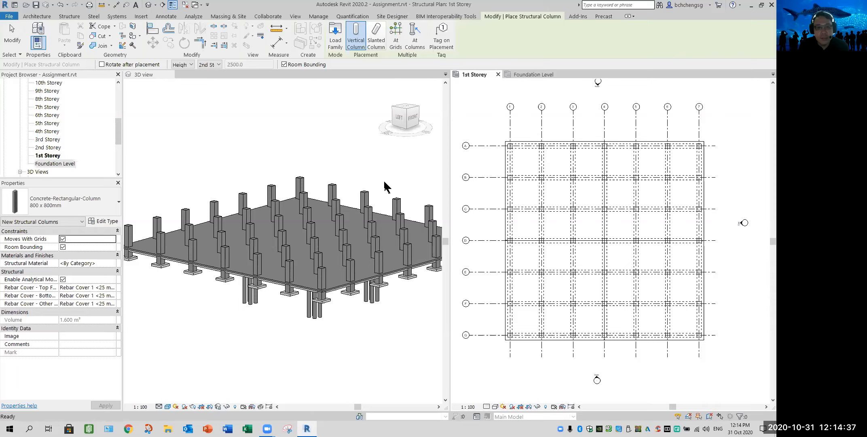
shift+middle_drag(319, 348, 249, 325)
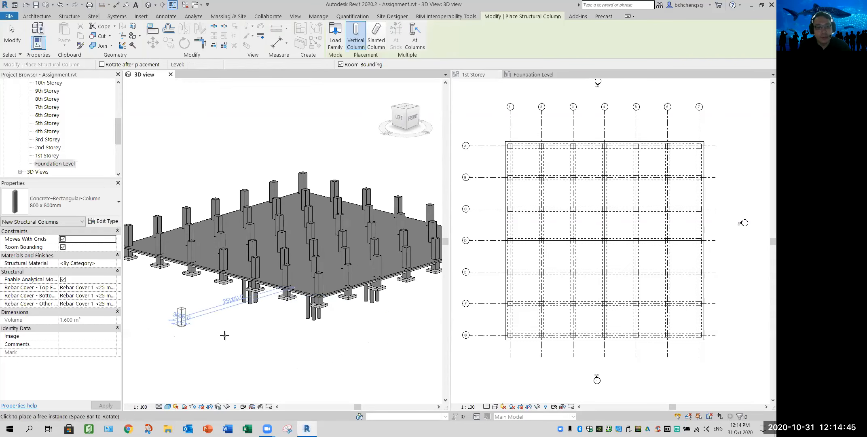
Place a single free-standing column outside the slab in the 3D view, and delete it
click(181, 304)
key(Escape)
key(Escape)
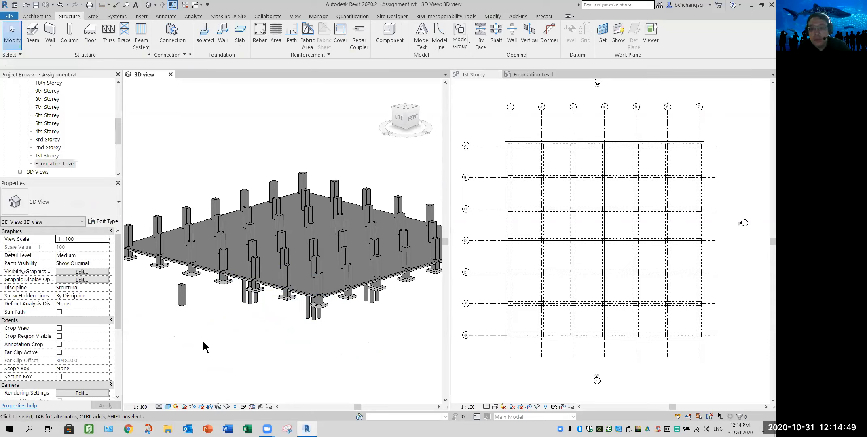
shift+middle_drag(203, 339, 261, 356)
click(213, 301)
click(213, 322)
Inspect the beams under the slab and the new columns above it in 3D, and return to the 1st Storey plan
shift+middle_drag(323, 352, 291, 259)
scroll(299, 221, up, 3)
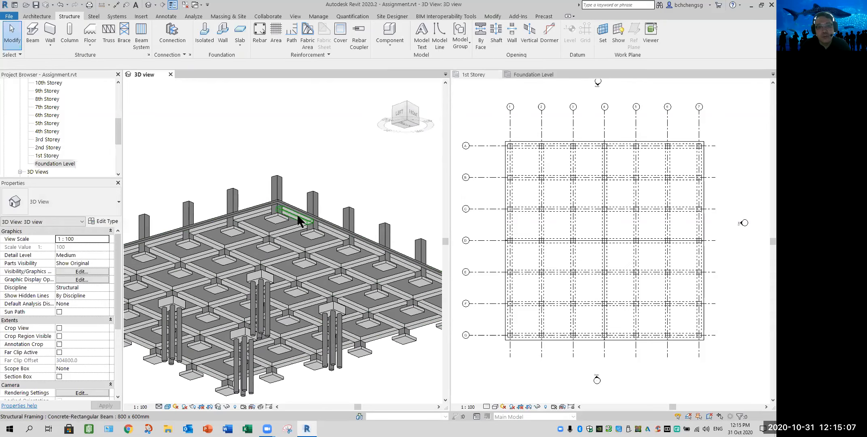
scroll(299, 221, up, 2)
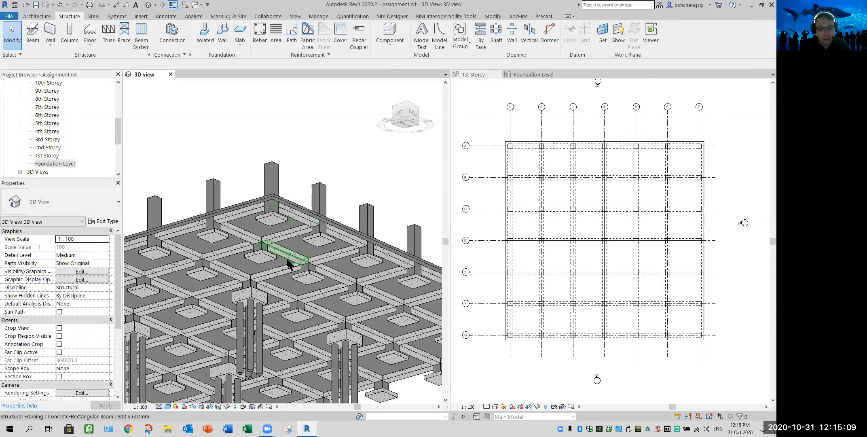
shift+middle_drag(287, 263, 284, 321)
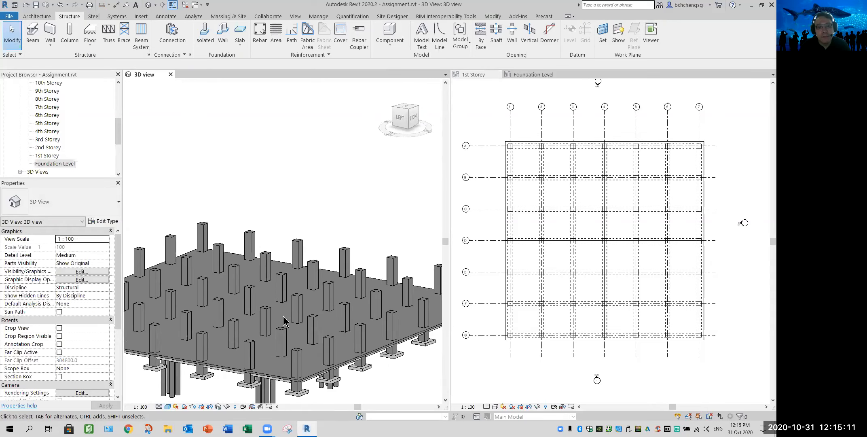
scroll(284, 322, down, 4)
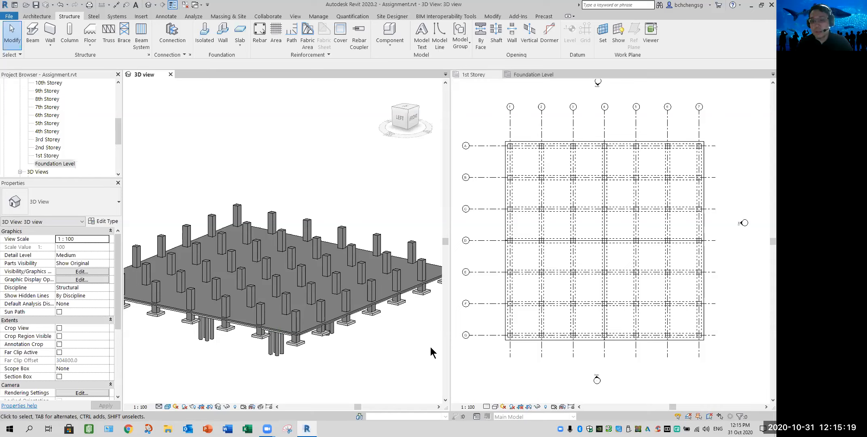
click(483, 114)
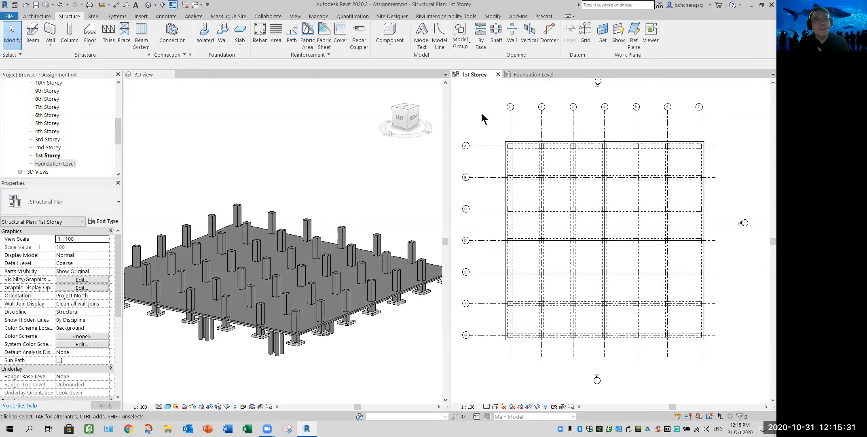
Place 800 x 600 mm concrete beams along all grid lines with the 2nd Storey level as placement plane
click(32, 41)
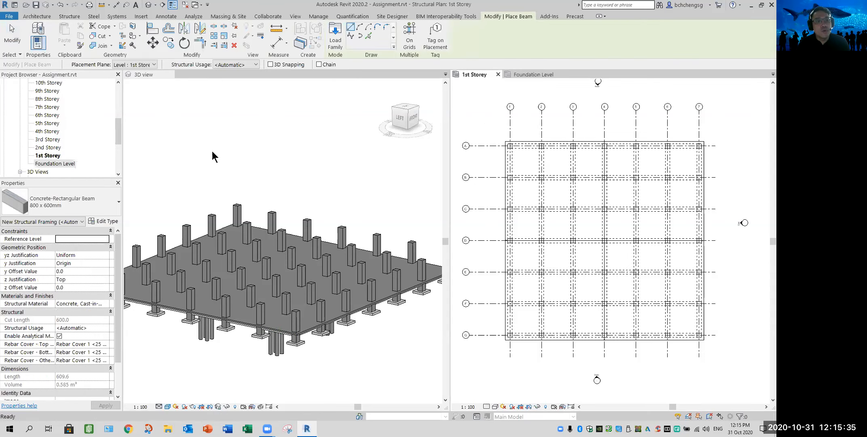
click(153, 65)
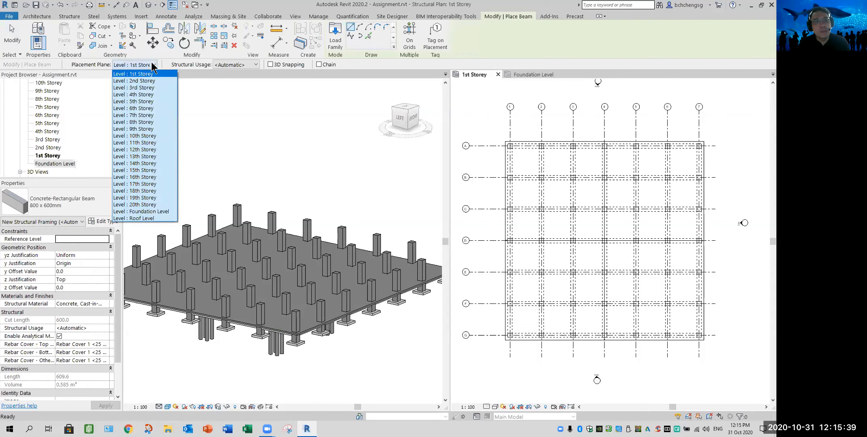
click(142, 80)
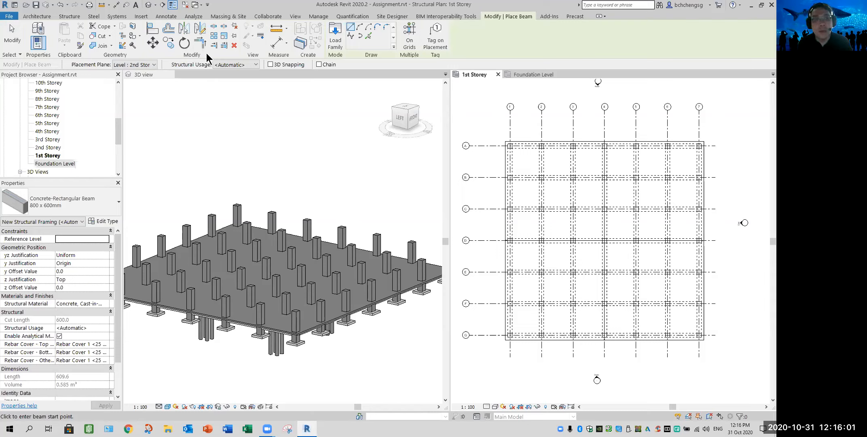
click(408, 44)
drag(711, 126, 491, 348)
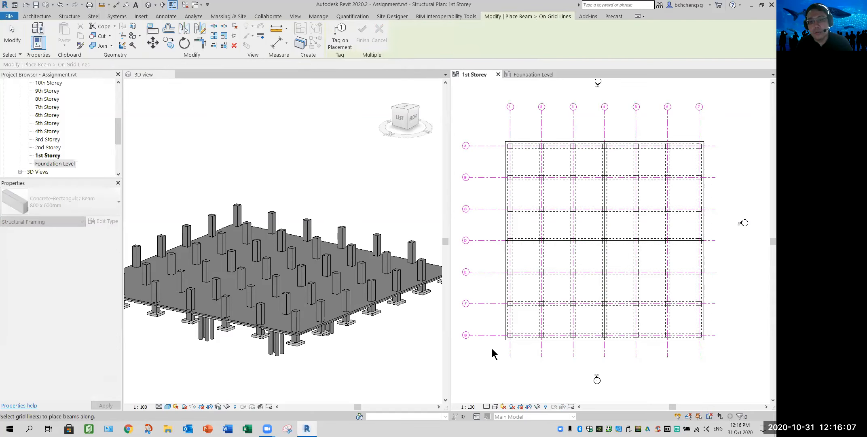
click(362, 41)
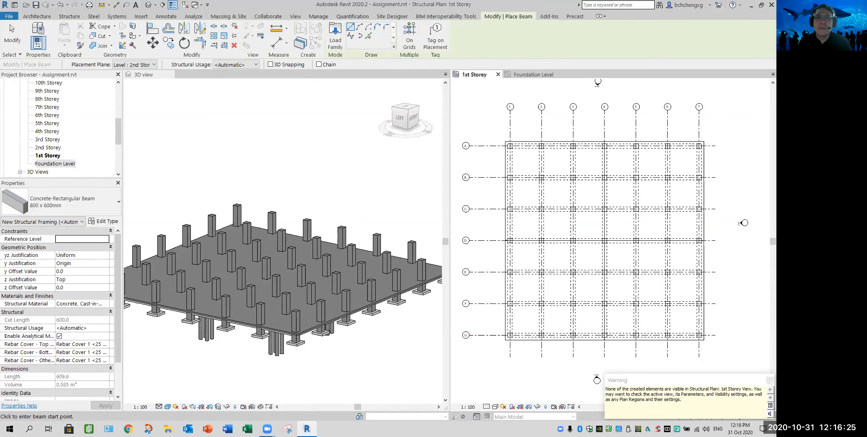
Close the Foundation Level plan and open the 2nd Storey structural plan
click(764, 381)
click(558, 74)
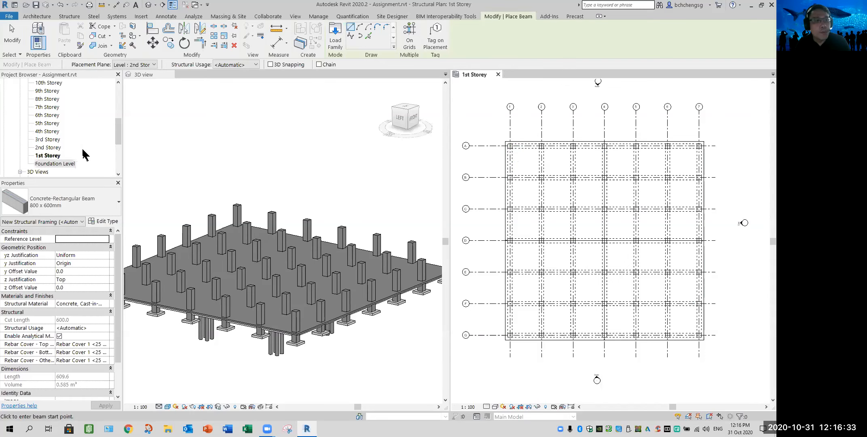
double_click(48, 147)
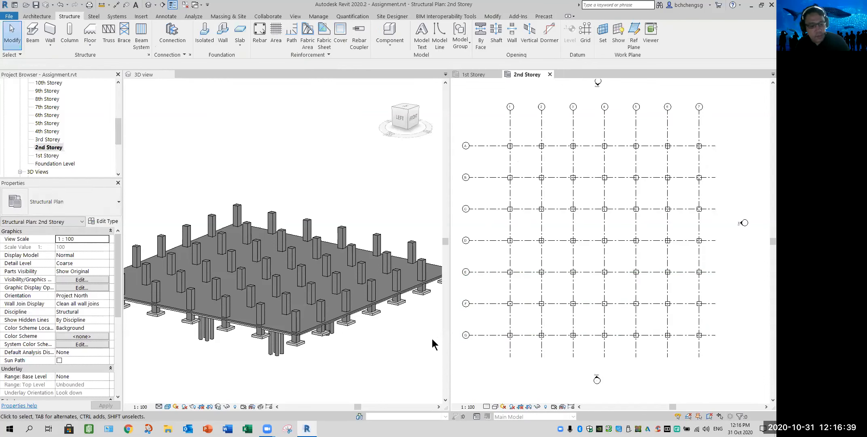
Examine the beams beneath the slab in 3D, checking the reference level of an edge beam between two columns
click(339, 365)
shift+middle_drag(340, 364, 335, 291)
scroll(323, 288, up, 5)
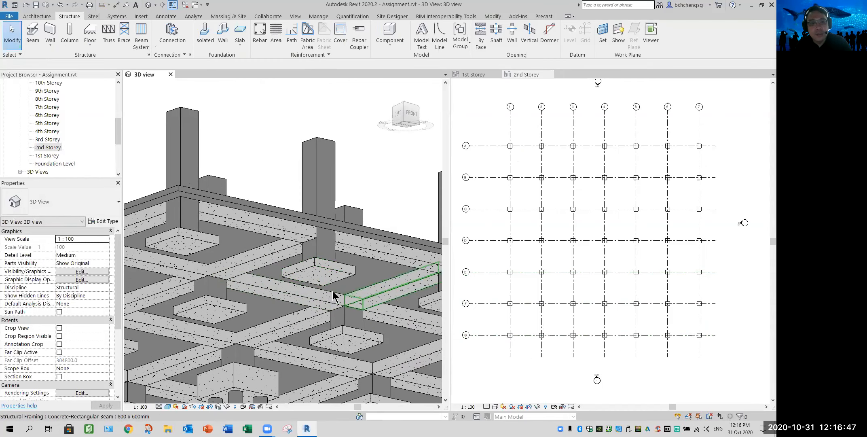
click(258, 228)
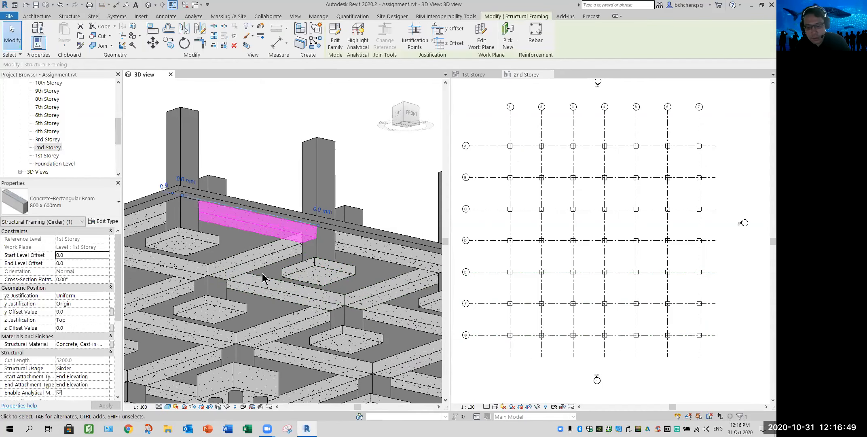
key(Escape)
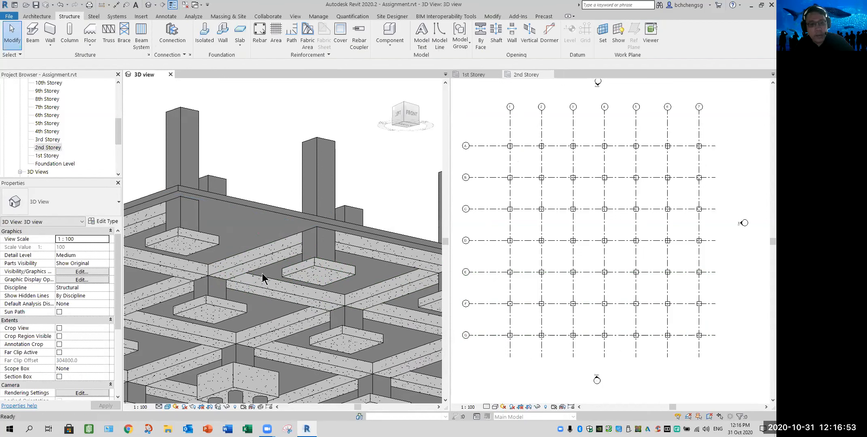
scroll(366, 176, down, 3)
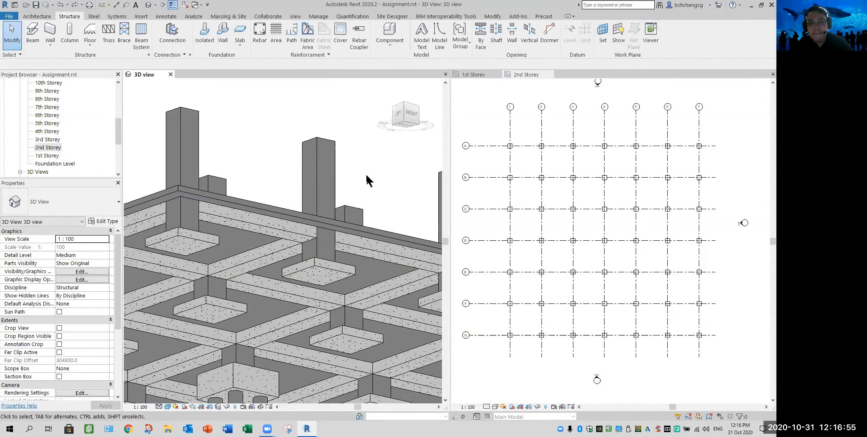
scroll(324, 223, down, 3)
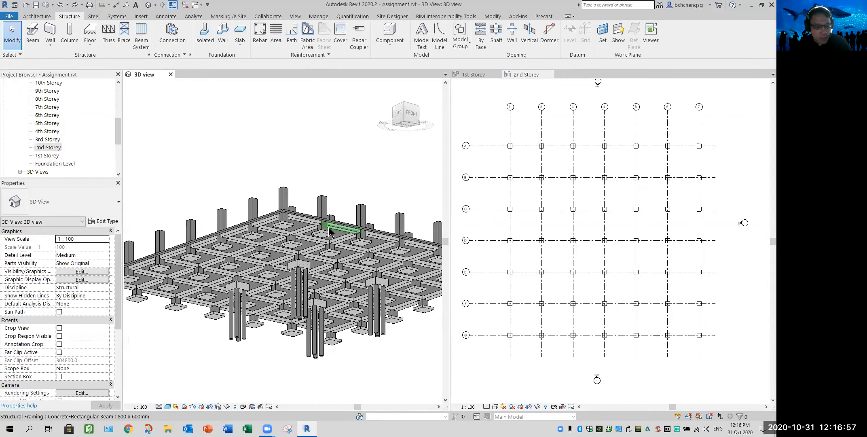
shift+middle_drag(331, 230, 381, 224)
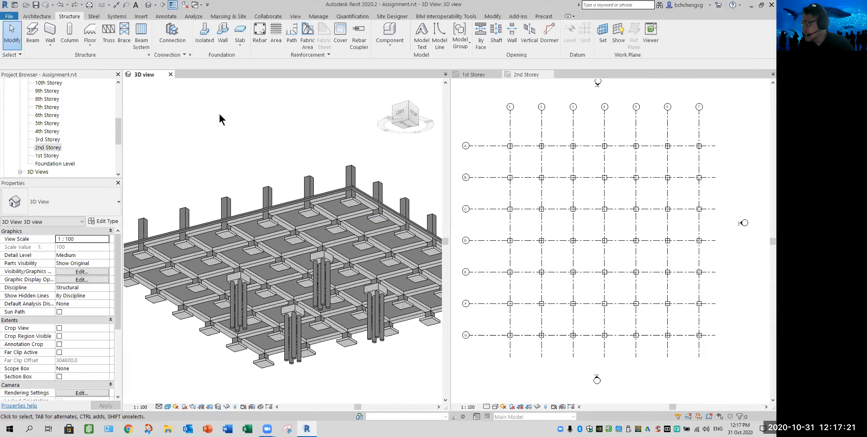
Examine the 1st Storey columns standing above the slab in 3D, and return to the 2nd Storey plan
shift+middle_drag(293, 143, 274, 211)
click(471, 108)
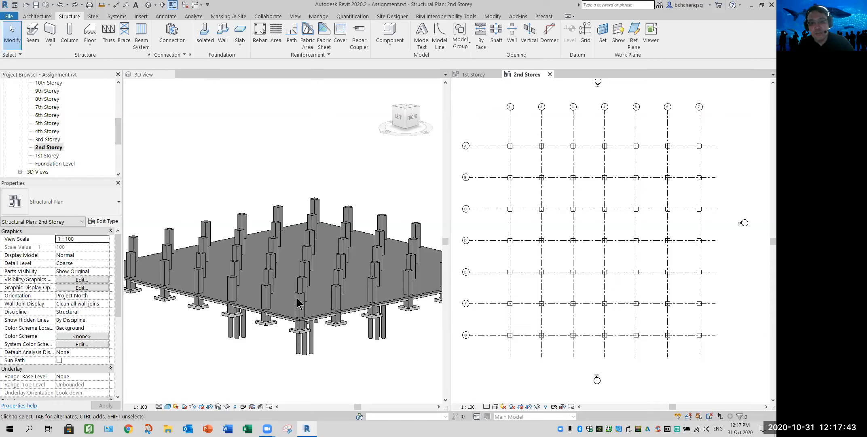
click(339, 366)
mouse_move(339, 365)
shift+middle_down()
mouse_move(360, 340)
mouse_move(346, 360)
shift+middle_up()
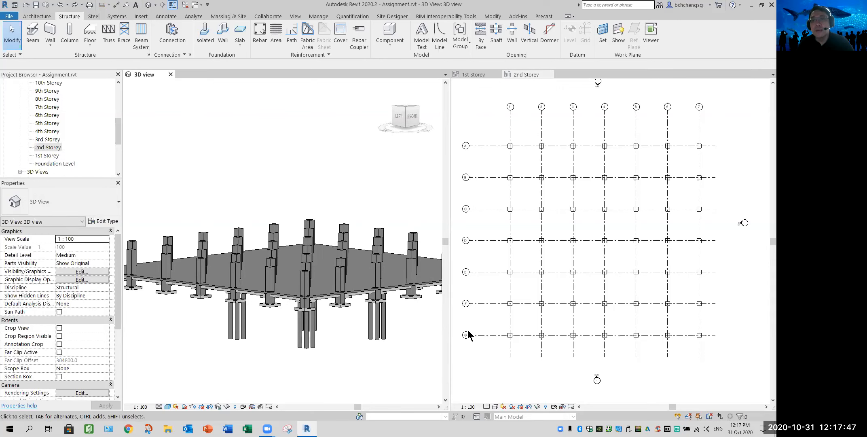
click(491, 228)
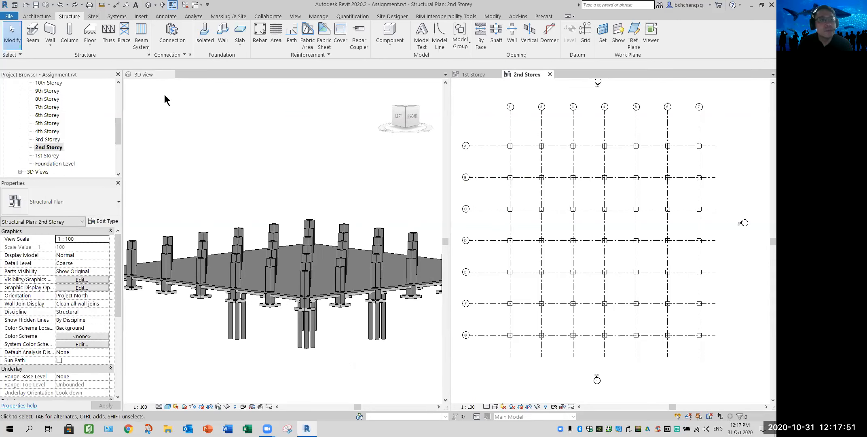
Place 800 x 600 mm concrete beams on all grid lines of the 2nd Storey plan, and inspect them in 3D
click(31, 40)
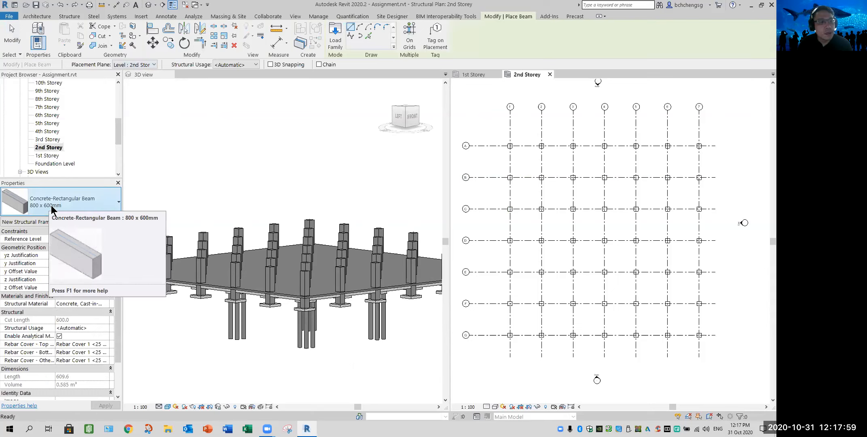
click(410, 44)
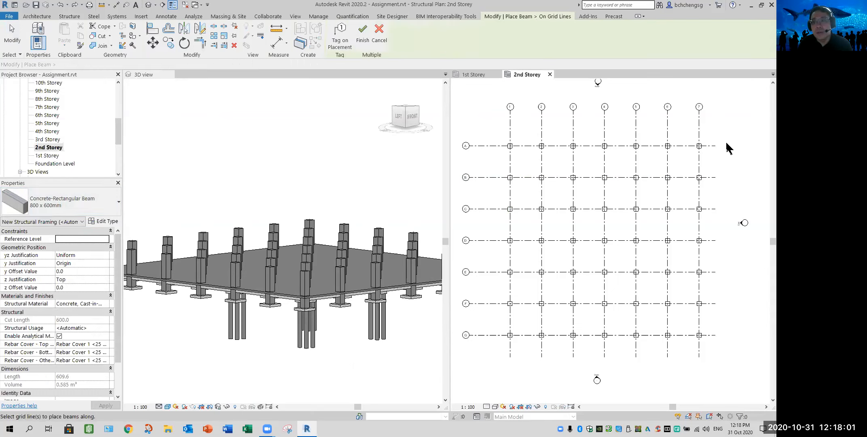
drag(713, 129, 496, 348)
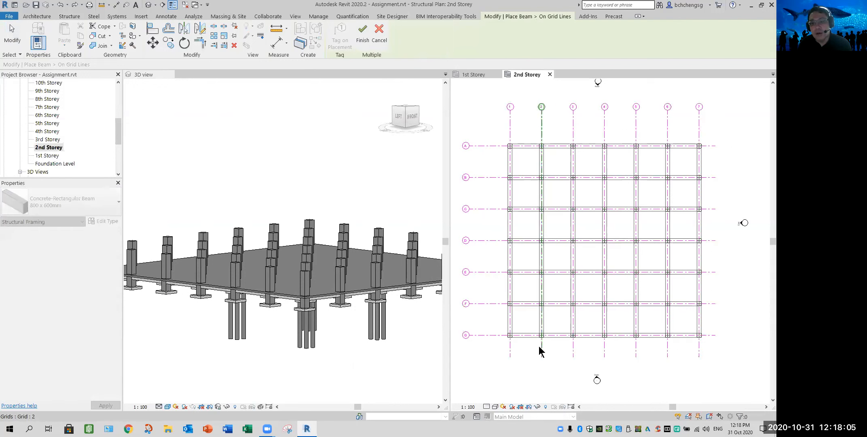
click(362, 41)
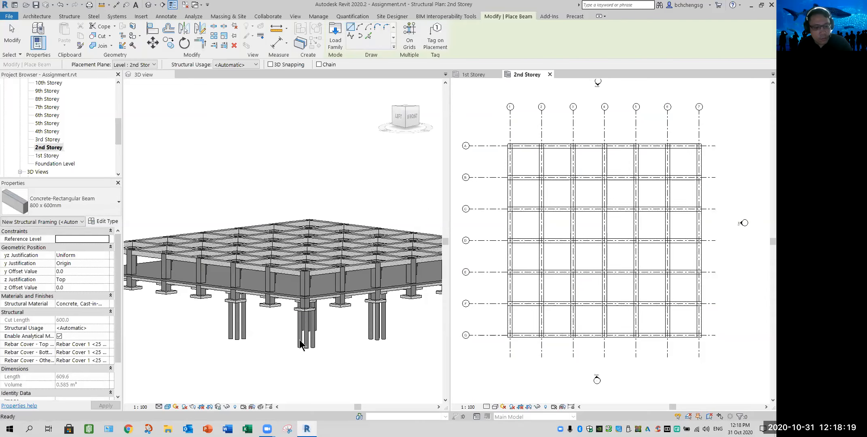
mouse_move(338, 343)
shift+middle_down()
mouse_move(360, 372)
mouse_move(350, 330)
mouse_move(353, 343)
shift+middle_up()
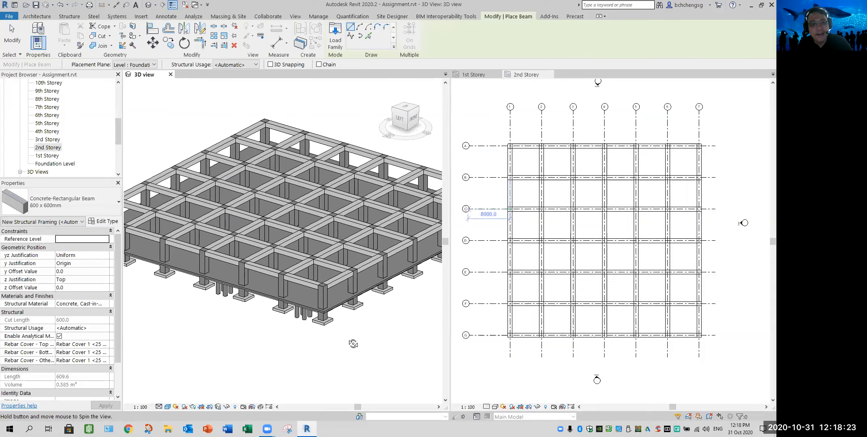
key(Escape)
key(Escape)
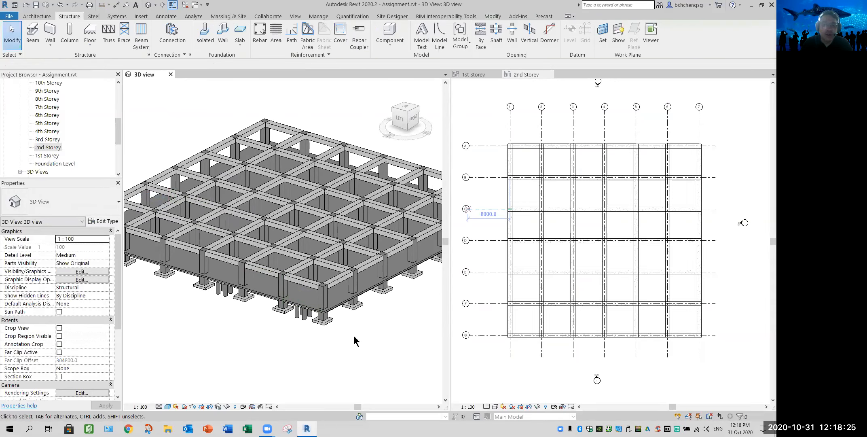
shift+middle_drag(366, 354, 370, 339)
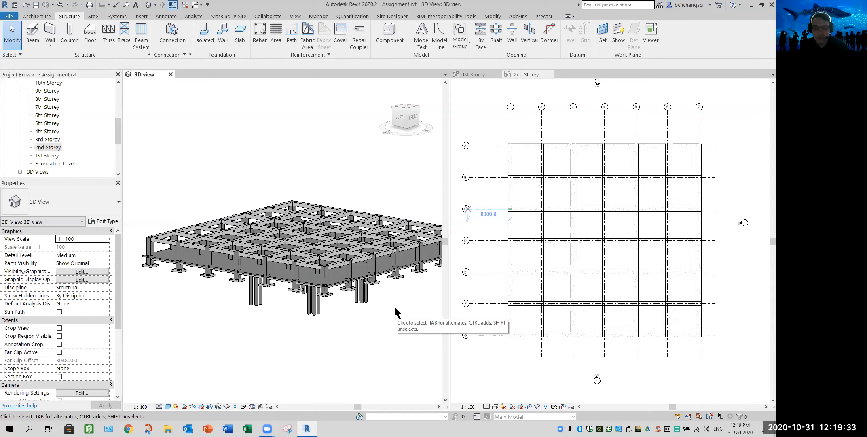
shift+middle_drag(377, 338, 267, 325)
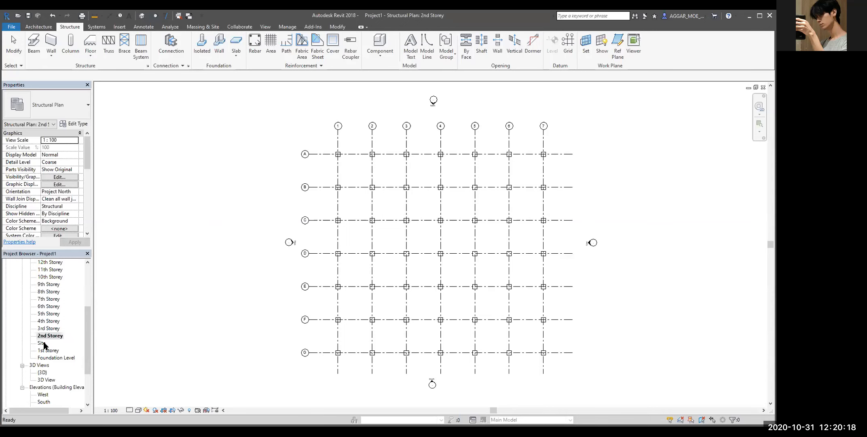
Open the Site structural plan in Project1
click(43, 344)
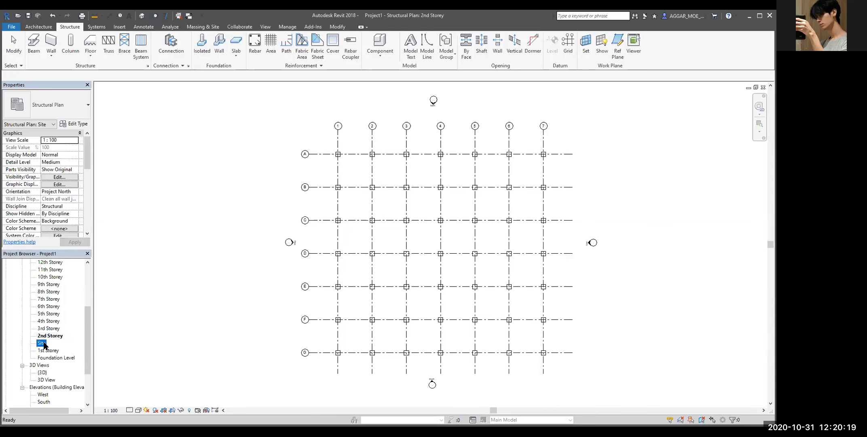
drag(88, 350, 91, 346)
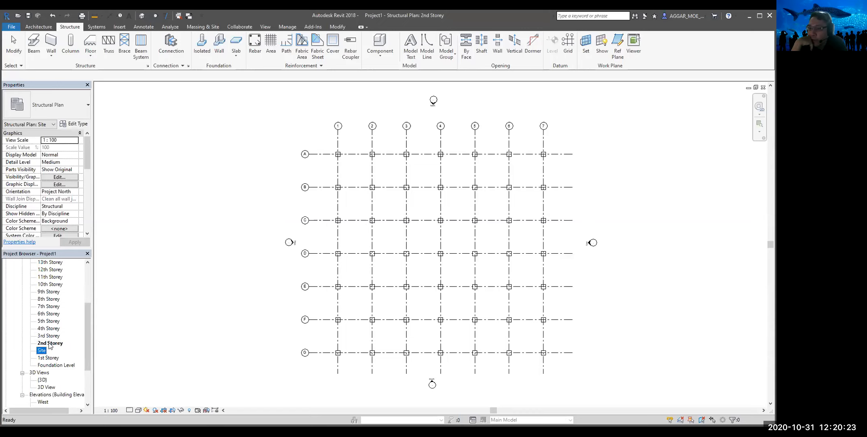
double_click(42, 351)
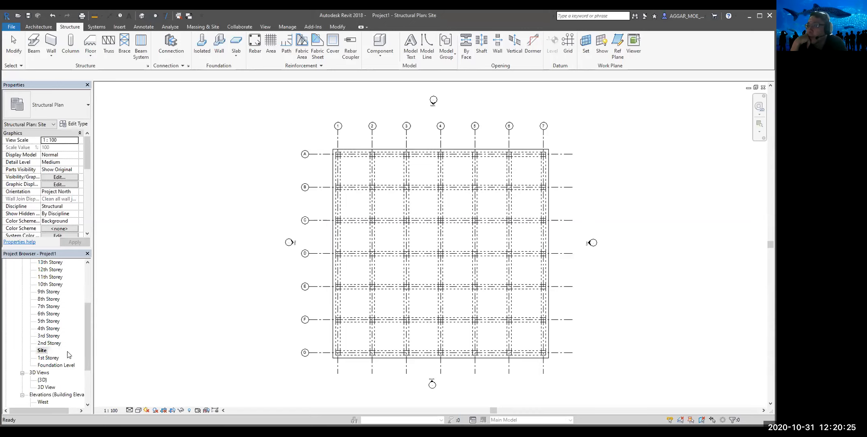
click(42, 351)
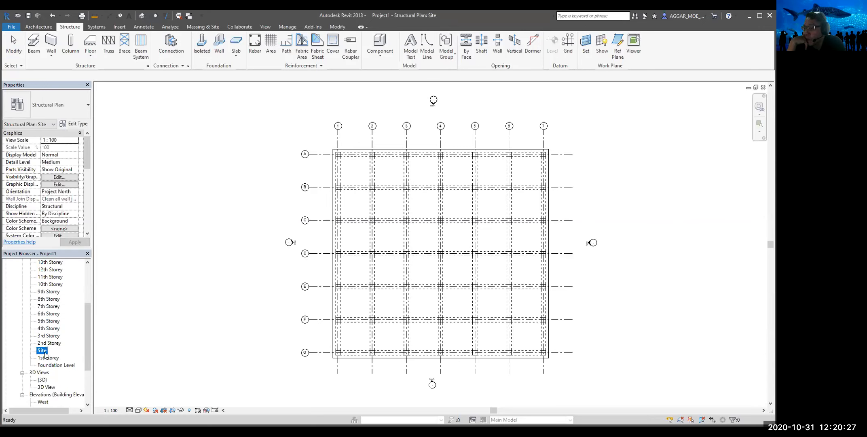
Review the grouping and sorting rules of the Discipline browser organization for views, and close without changes
scroll(54, 333, up, 4)
right_click(43, 261)
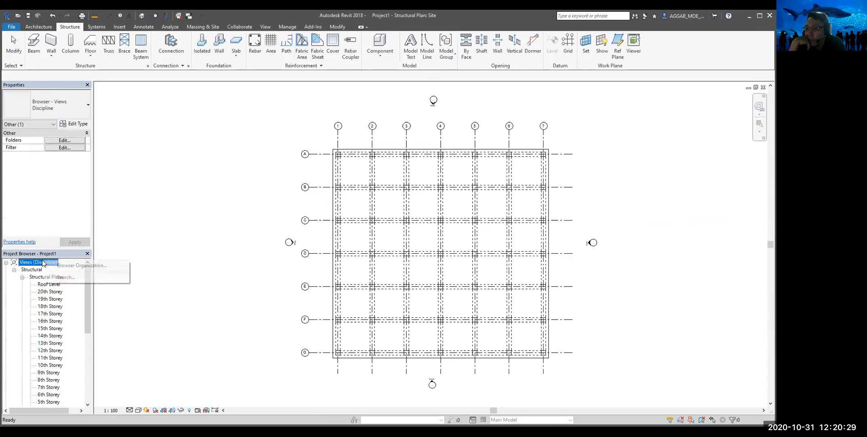
click(67, 266)
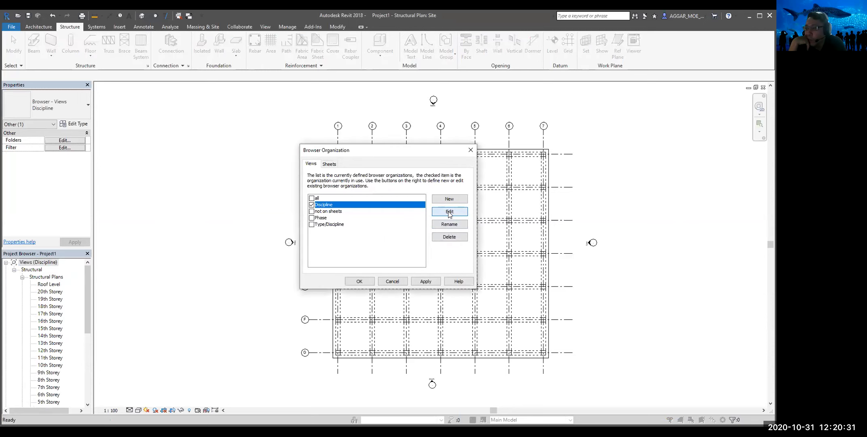
click(350, 122)
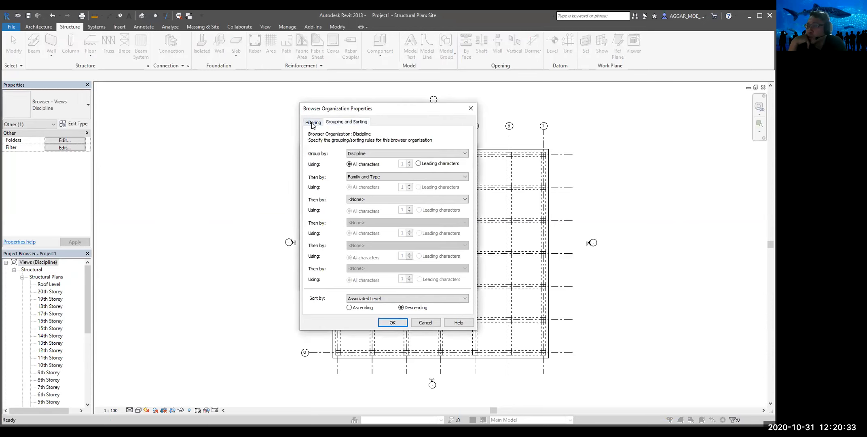
click(470, 113)
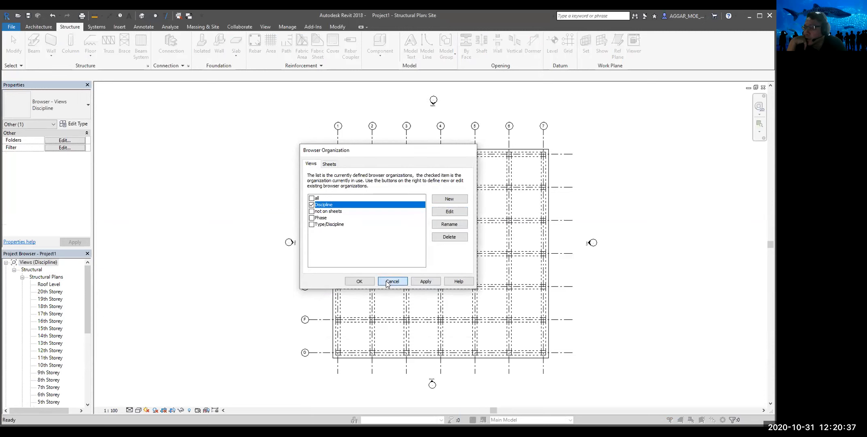
drag(88, 310, 84, 355)
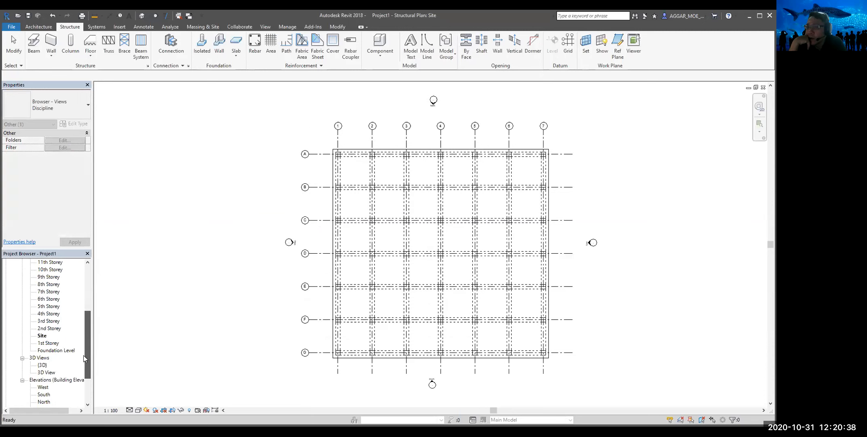
click(42, 336)
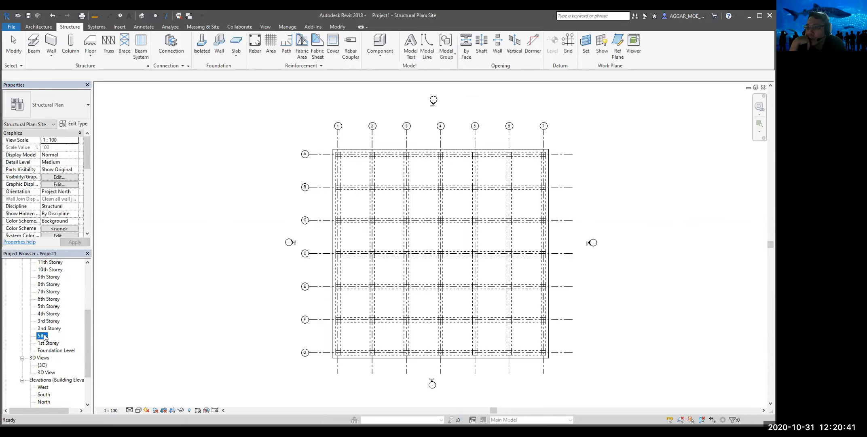
right_click(44, 336)
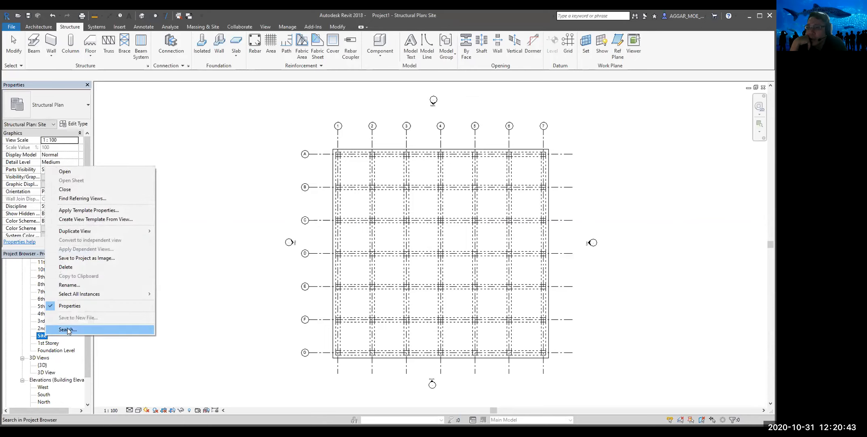
click(70, 306)
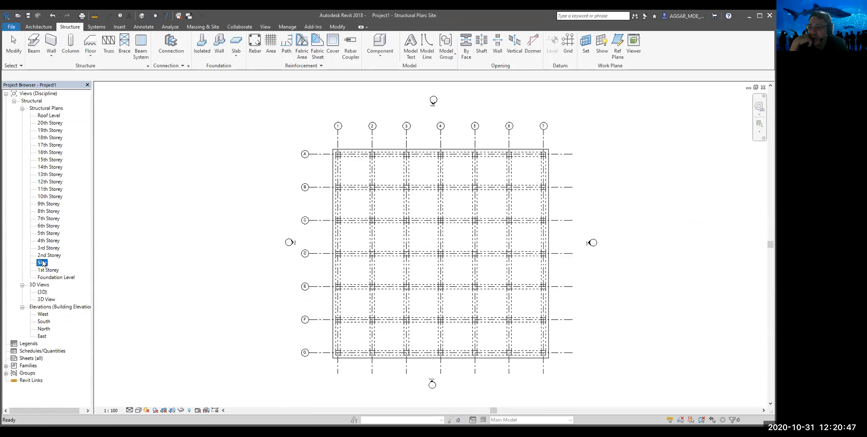
right_click(43, 263)
click(120, 264)
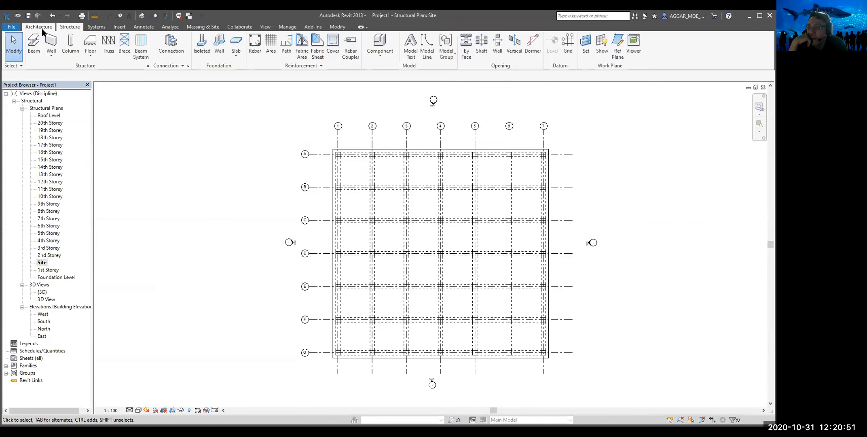
key(p)
key(p)
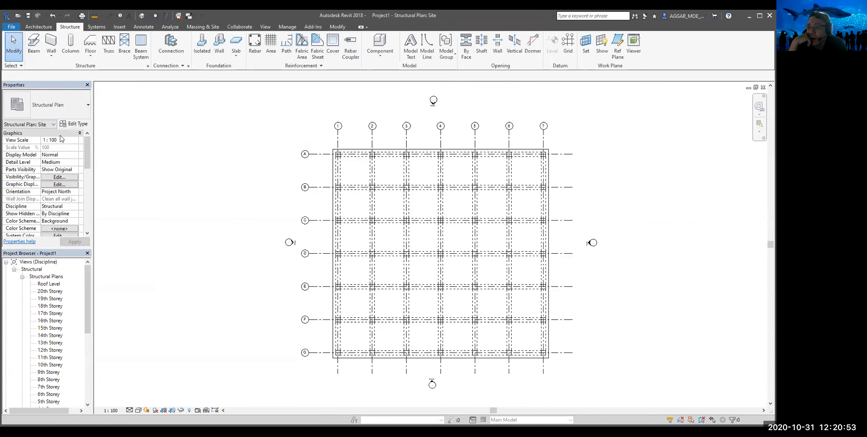
Set the discipline of the Site structural plan to Coordination and apply it
scroll(61, 355, down, 3)
click(42, 372)
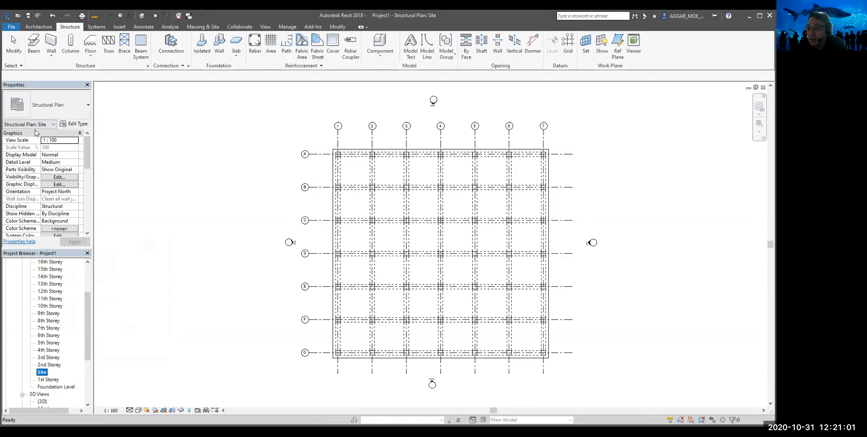
scroll(49, 173, down, 2)
scroll(52, 196, down, 5)
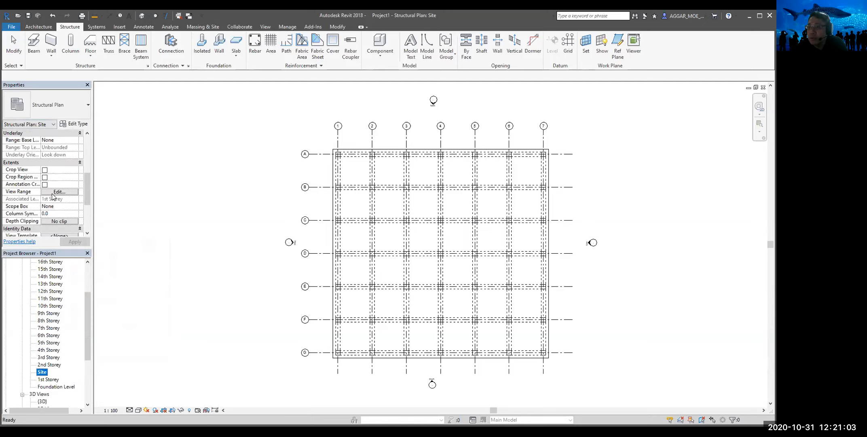
scroll(41, 212, up, 1)
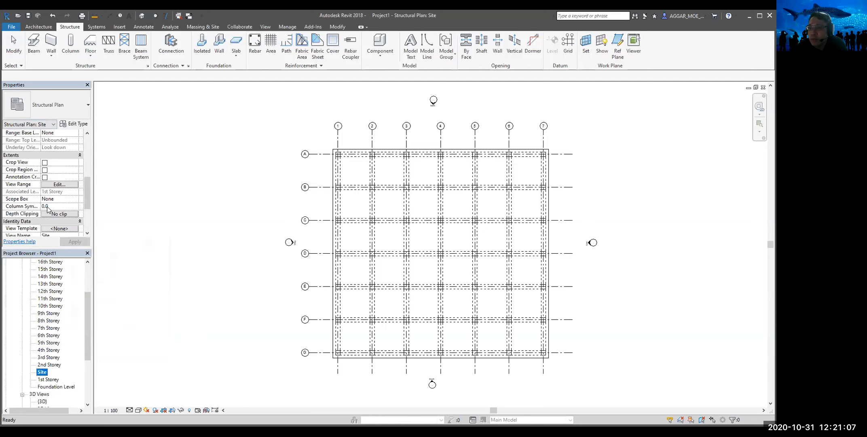
scroll(46, 212, up, 5)
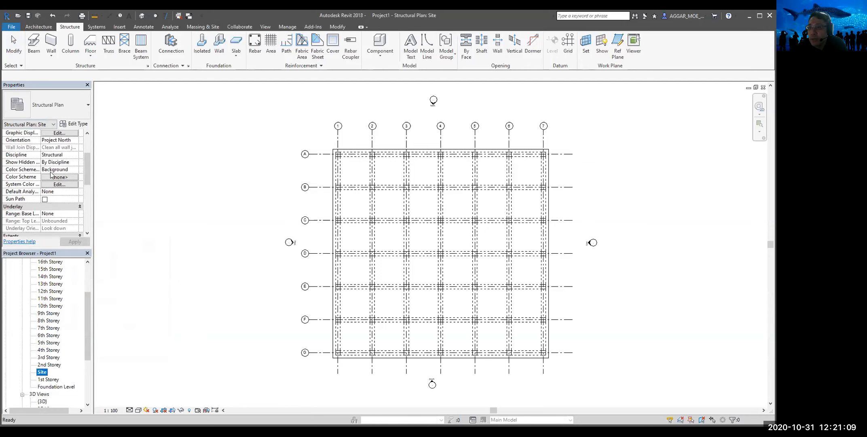
click(56, 155)
click(76, 154)
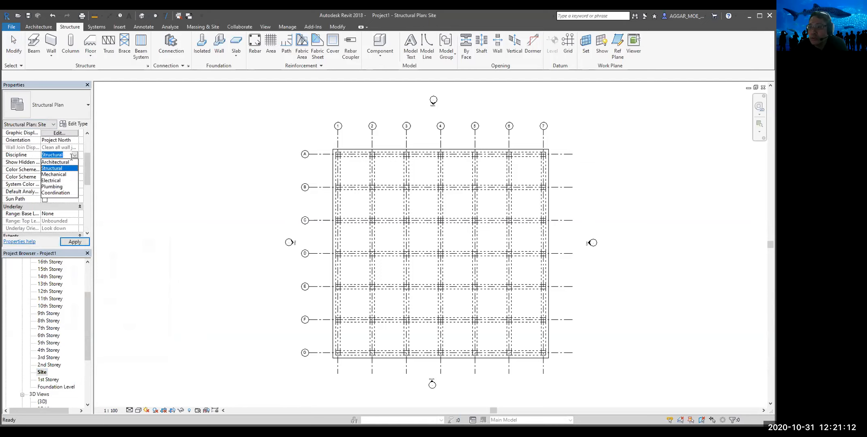
click(53, 192)
click(66, 241)
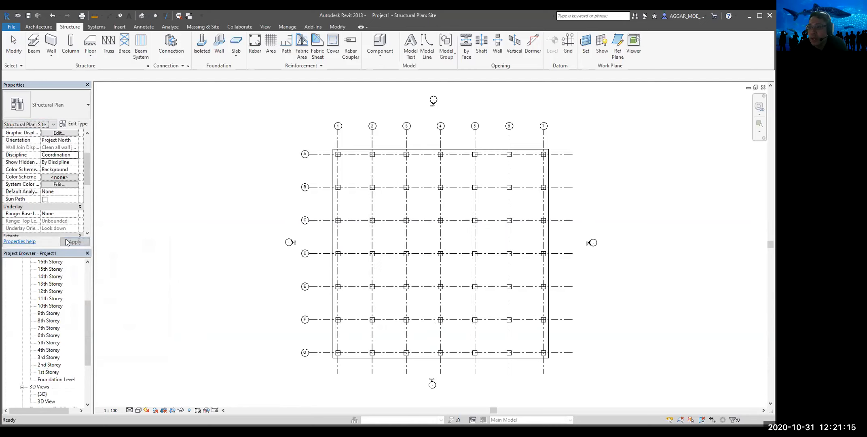
Collapse the Structural Plans list and its parent Structural group in the Project Browser
drag(86, 304, 87, 269)
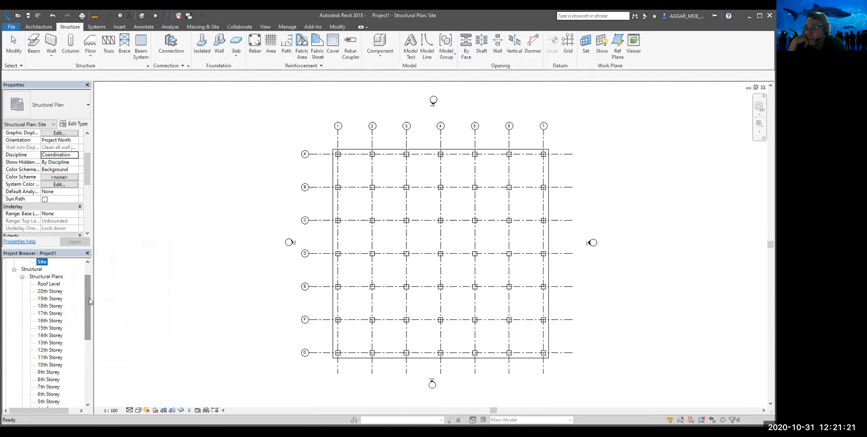
click(23, 277)
click(15, 269)
scroll(66, 298, down, 1)
scroll(66, 300, down, 4)
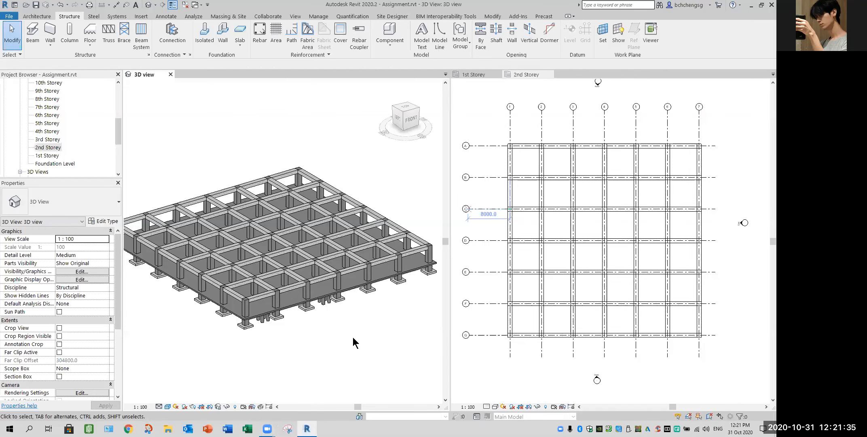
Examine the 2nd Storey beams and supporting columns of the Assignment model in 3D
middle_drag(353, 336, 305, 282)
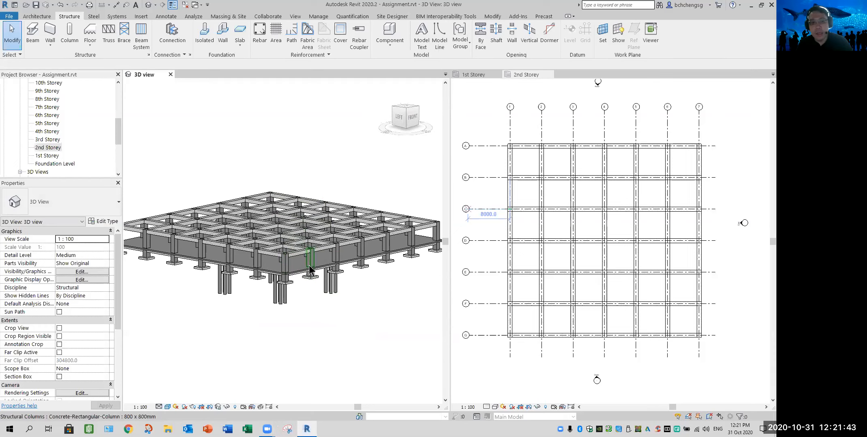
shift+middle_drag(336, 305, 340, 331)
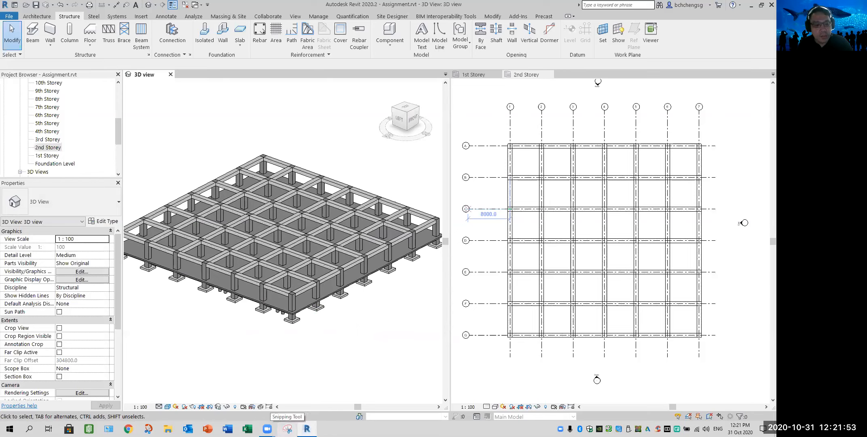
click(287, 428)
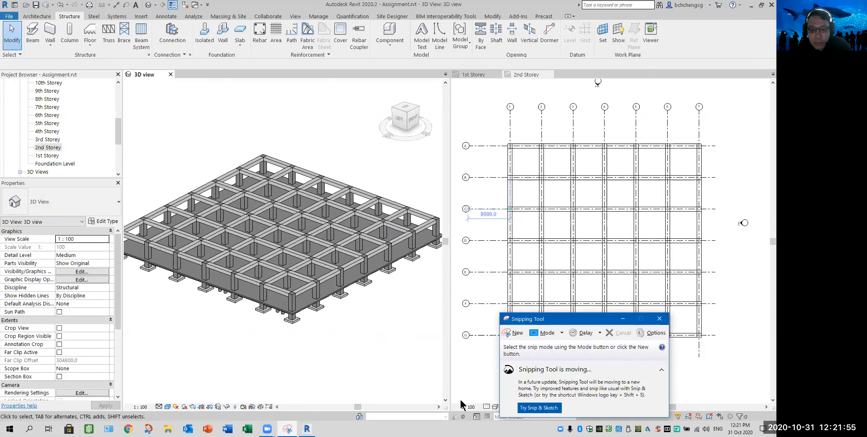
click(658, 320)
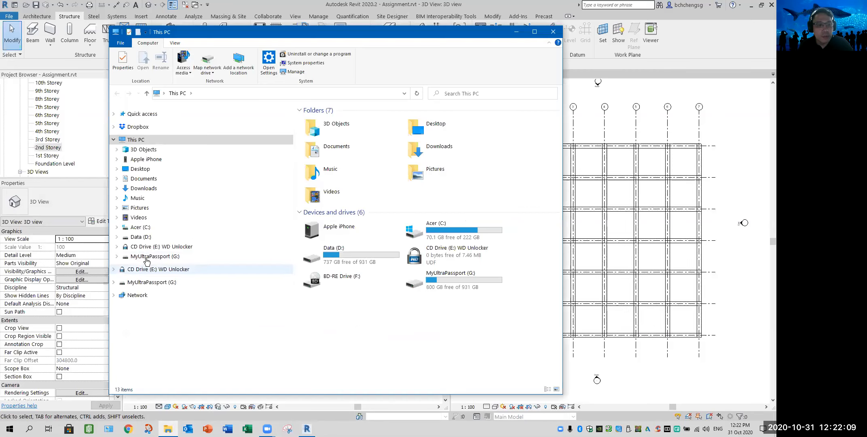
Switch to File Explorer and open the BCA Academy folder on the Data (D:) drive
click(141, 237)
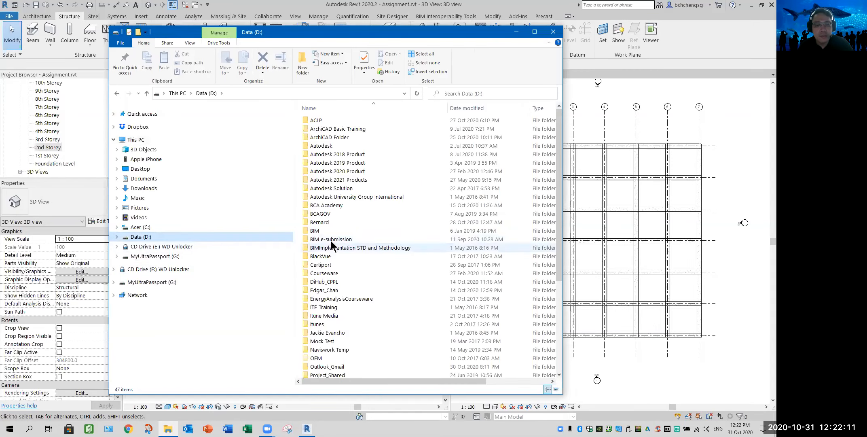
double_click(331, 206)
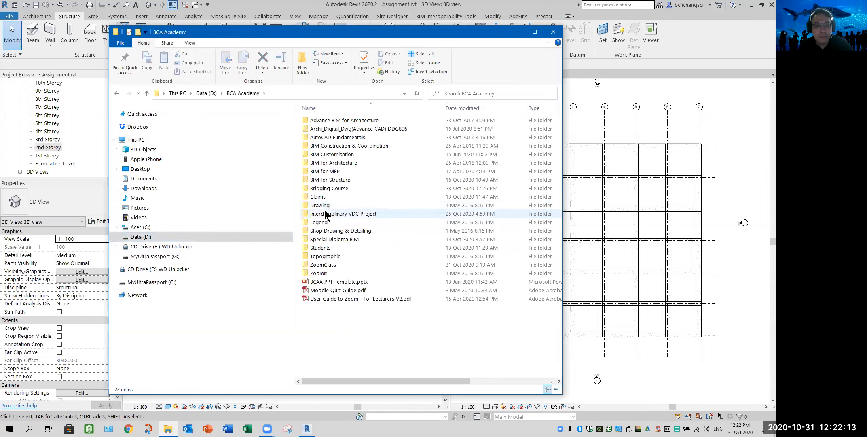
click(319, 248)
double_click(318, 248)
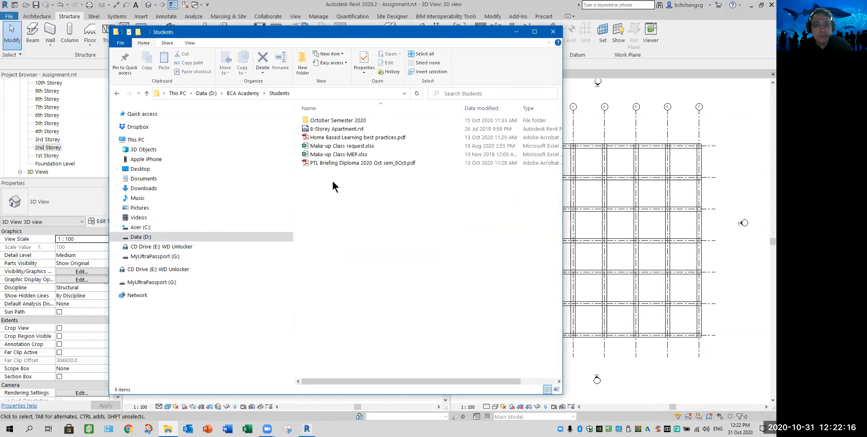
double_click(329, 119)
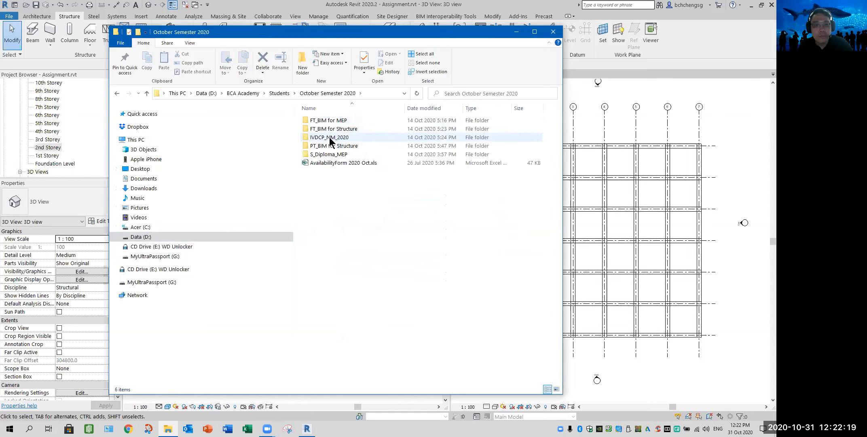
double_click(334, 129)
double_click(335, 121)
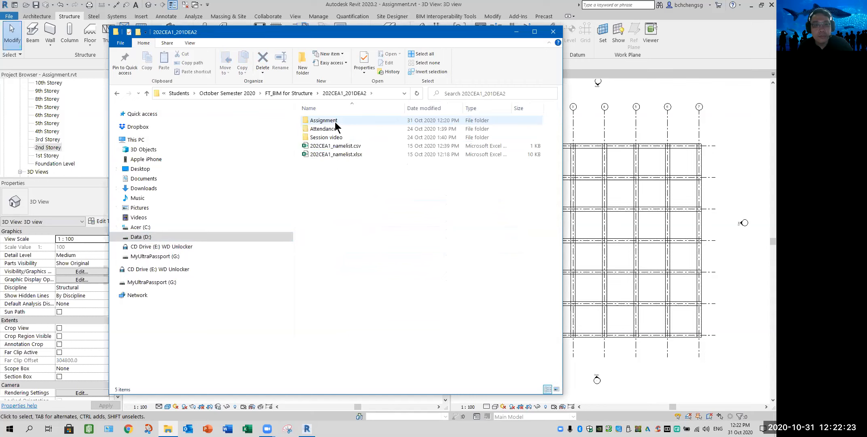
click(116, 94)
click(116, 94)
click(116, 94)
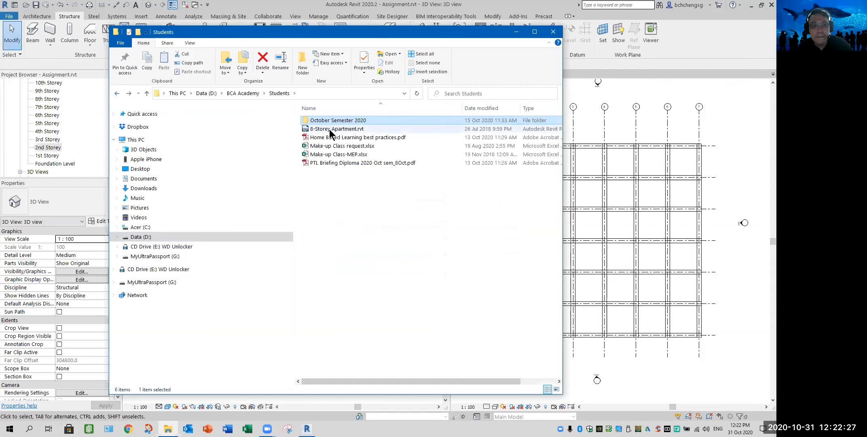
double_click(338, 120)
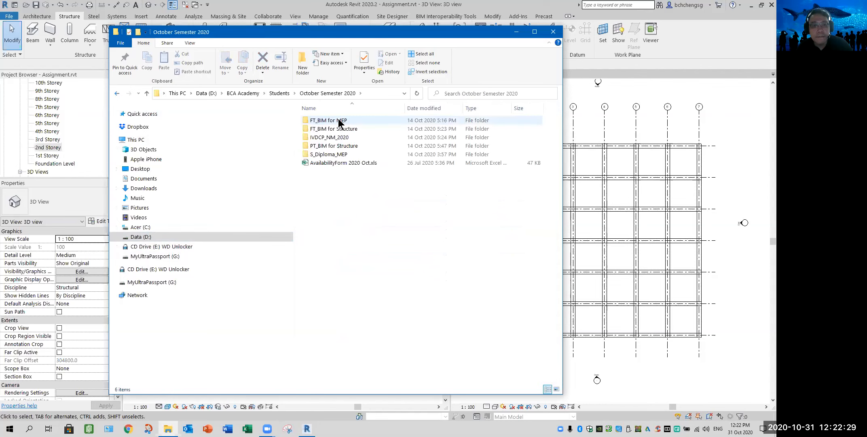
click(116, 93)
click(116, 93)
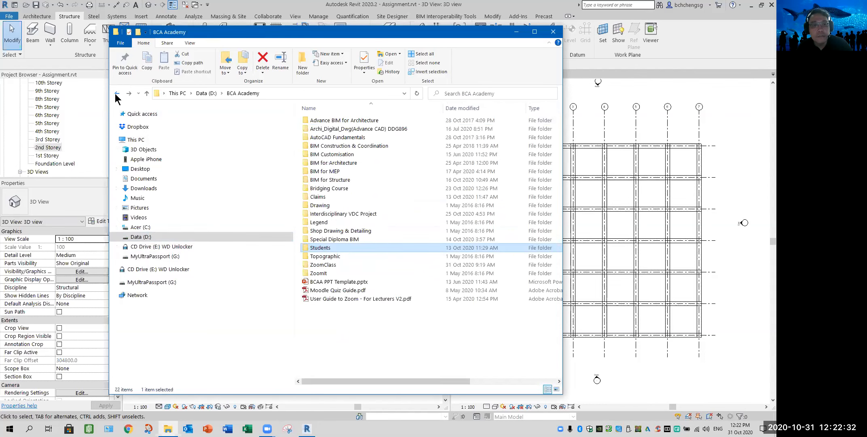
Open BIM FOR STRUCTURE_ASSIGNMENT 1.pdf from the Assignment 1 subfolder of BIM for Structure
double_click(338, 179)
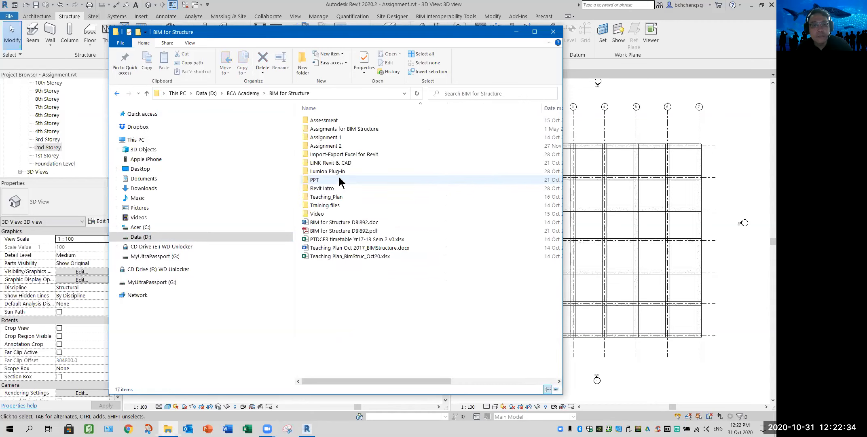
double_click(336, 138)
click(334, 121)
double_click(334, 120)
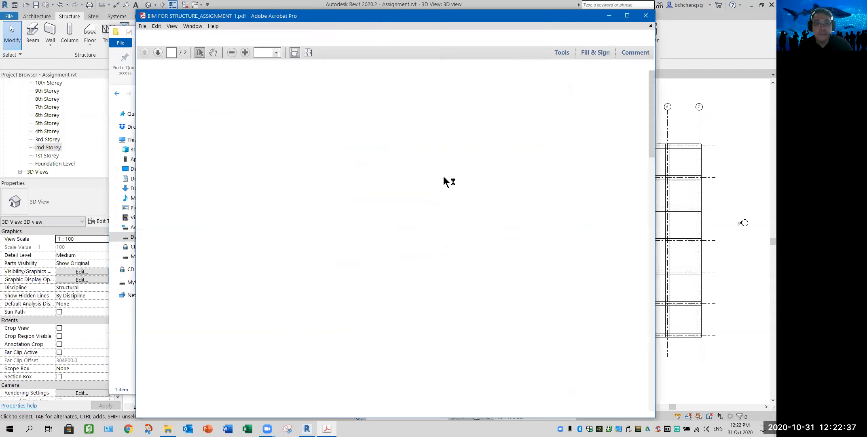
Examine the sample student structural models on page 2 of the assignment PDF, especially their podiums, and return to Revit
scroll(445, 190, down, 5)
scroll(446, 197, down, 10)
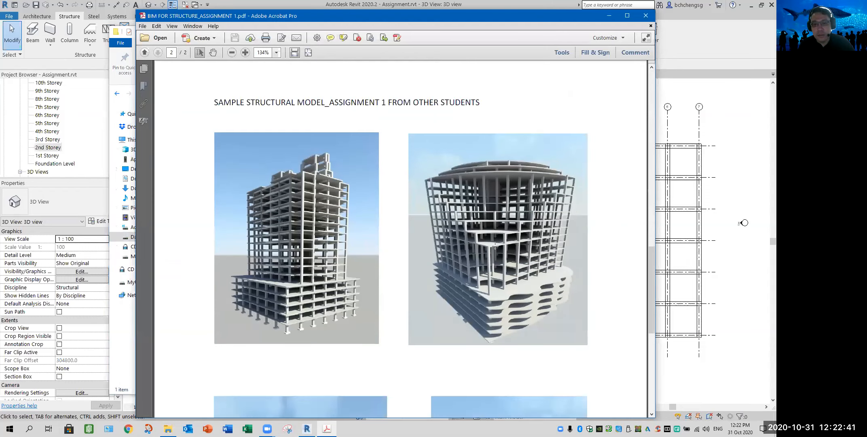
drag(502, 241, 467, 253)
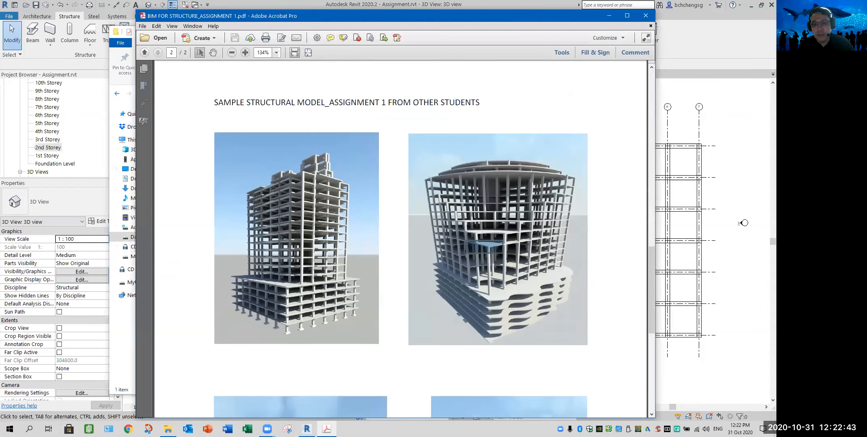
scroll(503, 285, down, 5)
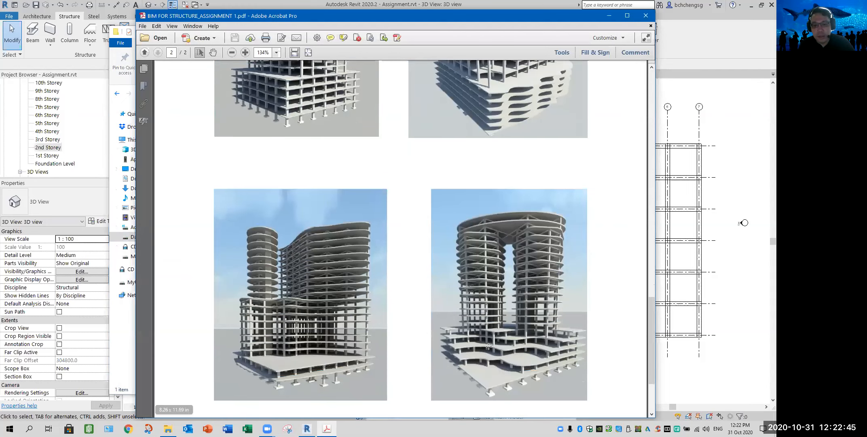
drag(442, 322, 570, 392)
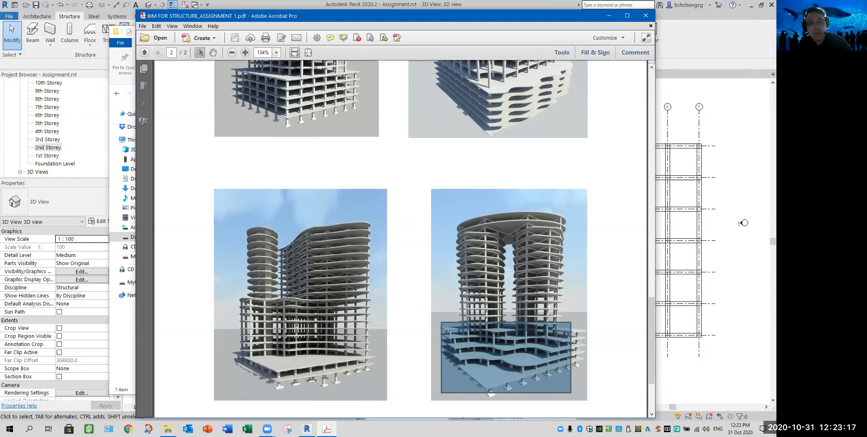
click(608, 17)
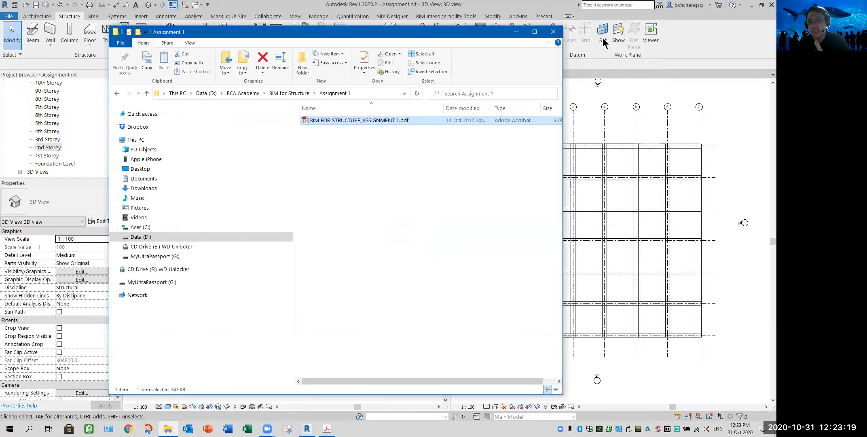
click(515, 32)
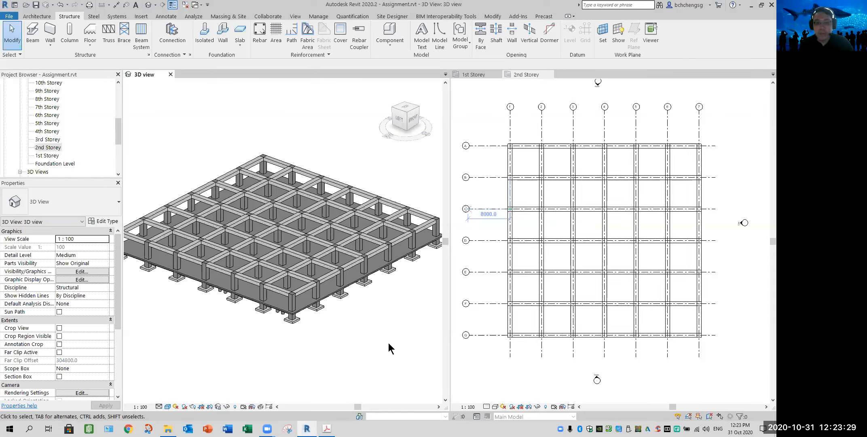
Copy the 1st Storey floor slab and paste it aligned to the 2nd Storey level
shift+middle_drag(339, 342, 293, 327)
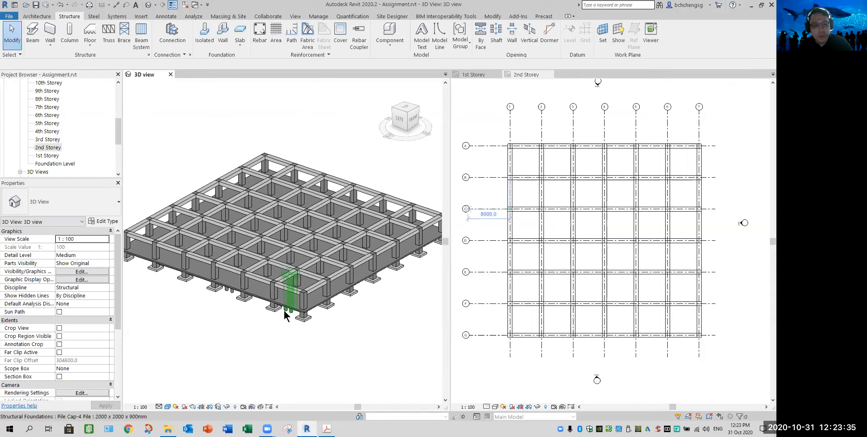
click(267, 299)
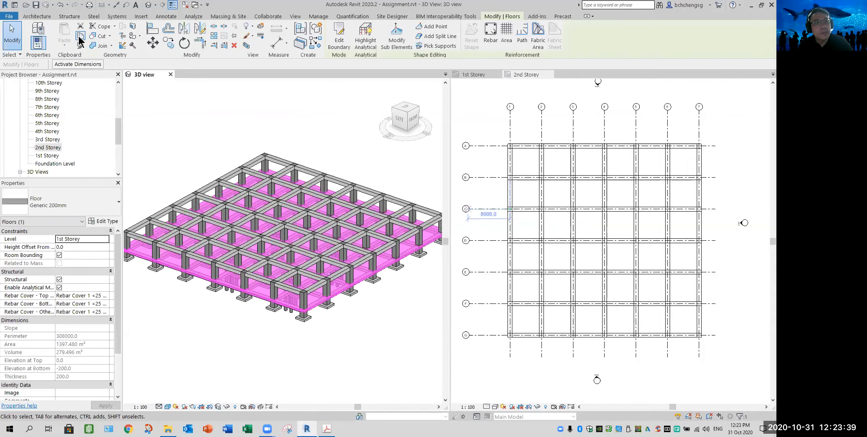
click(80, 36)
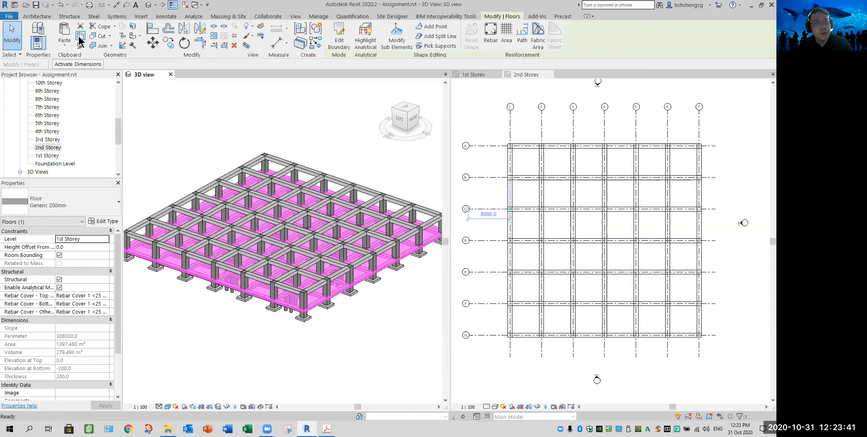
click(65, 44)
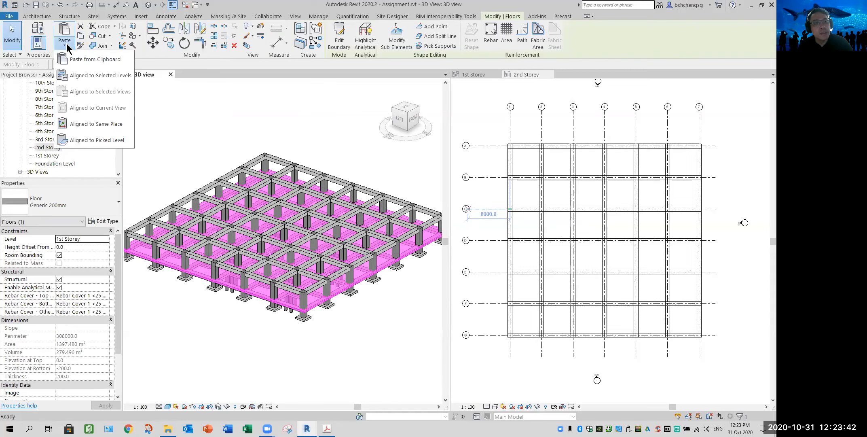
click(76, 74)
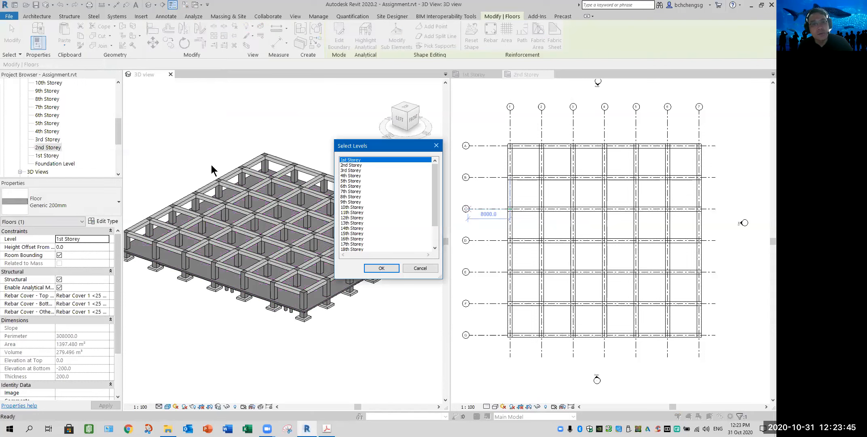
click(352, 165)
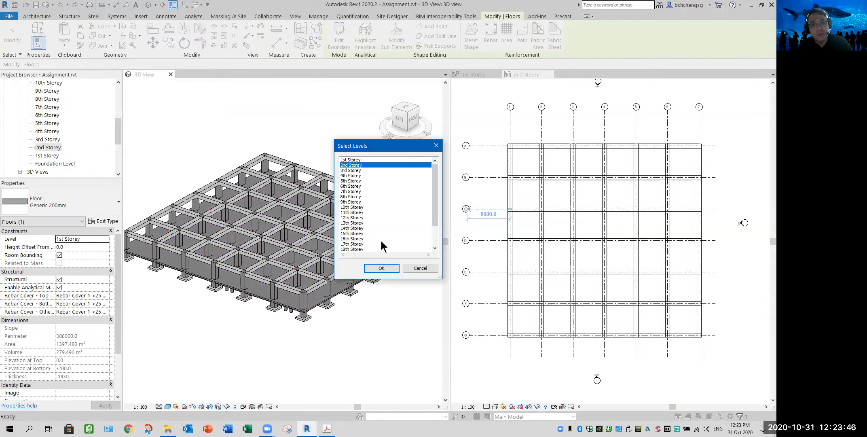
click(383, 268)
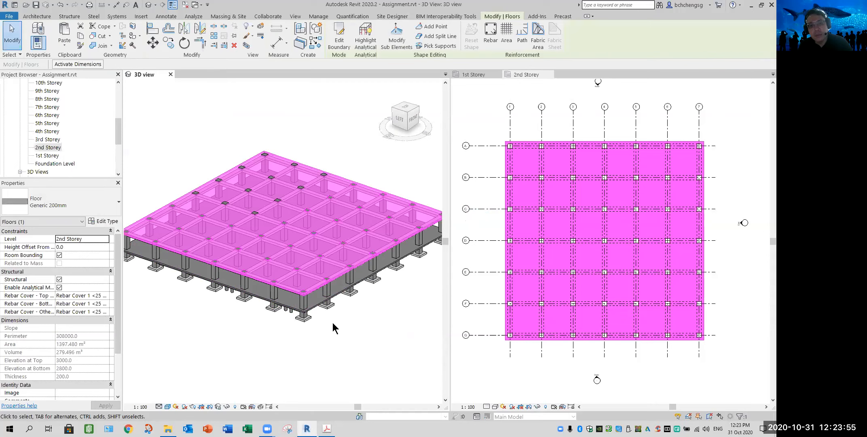
scroll(332, 323, up, 3)
scroll(333, 325, up, 2)
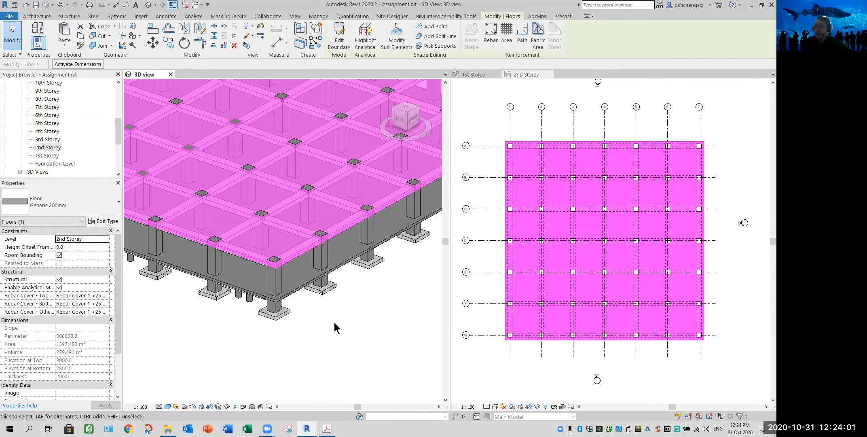
click(338, 343)
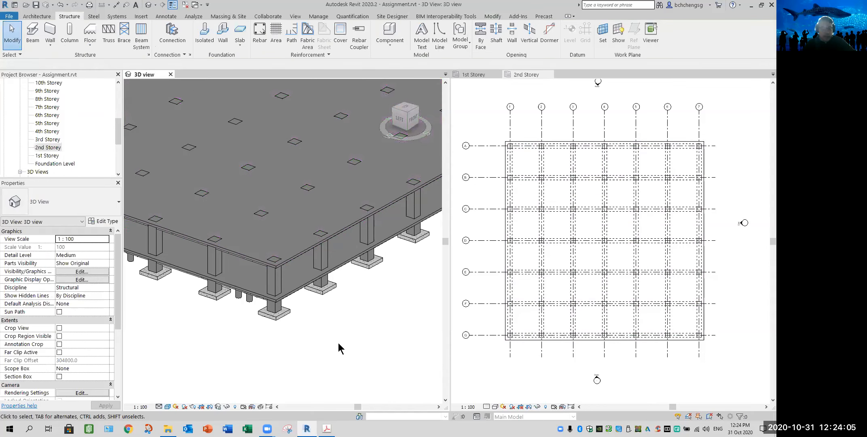
Check the 2nd Storey floor slab in the 3D view and save the Assignment project
shift+middle_drag(338, 343, 299, 329)
scroll(307, 311, down, 4)
click(34, 5)
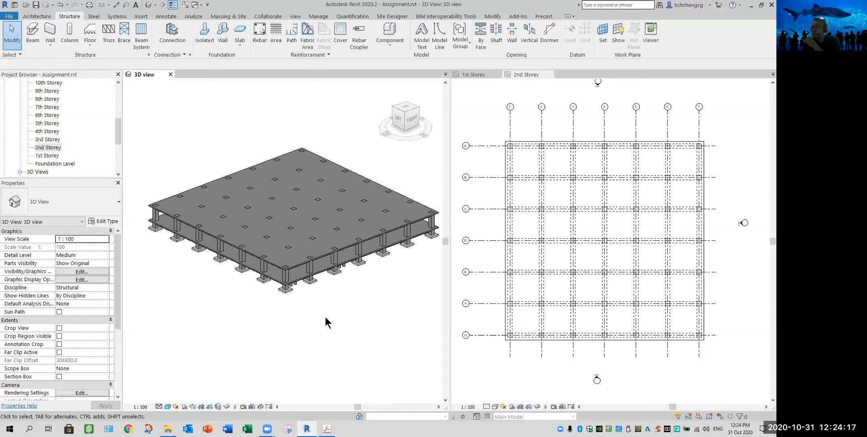